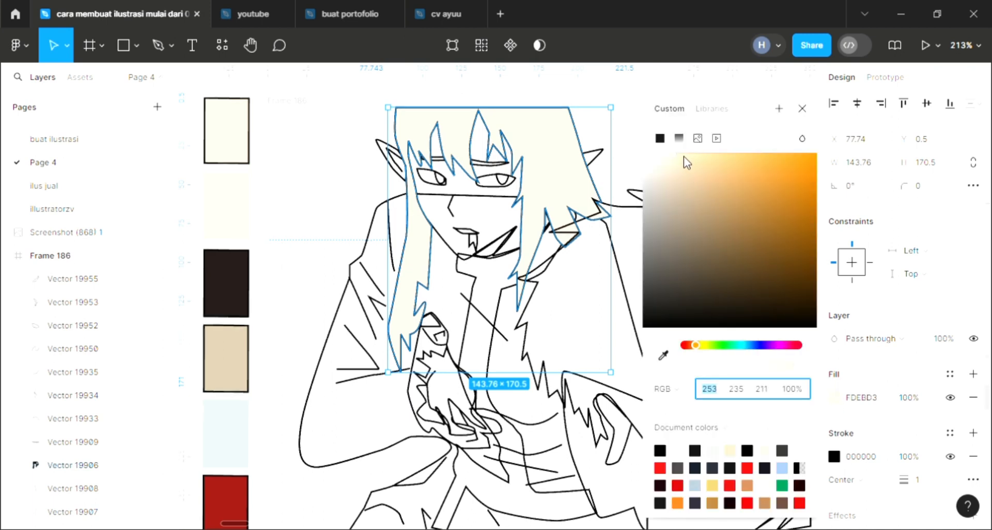
Change the hair fill to FFDEB2 and sample that color into the right-hand eyebrow's fill.
{"action": "mouse_move", "coordinate": [684, 156]}
{"action": "left_mouse_down"}
{"action": "mouse_move", "coordinate": [770, 143]}
{"action": "mouse_move", "coordinate": [695, 158]}
{"action": "left_mouse_up"}
{"action": "left_click", "coordinate": [801, 110]}
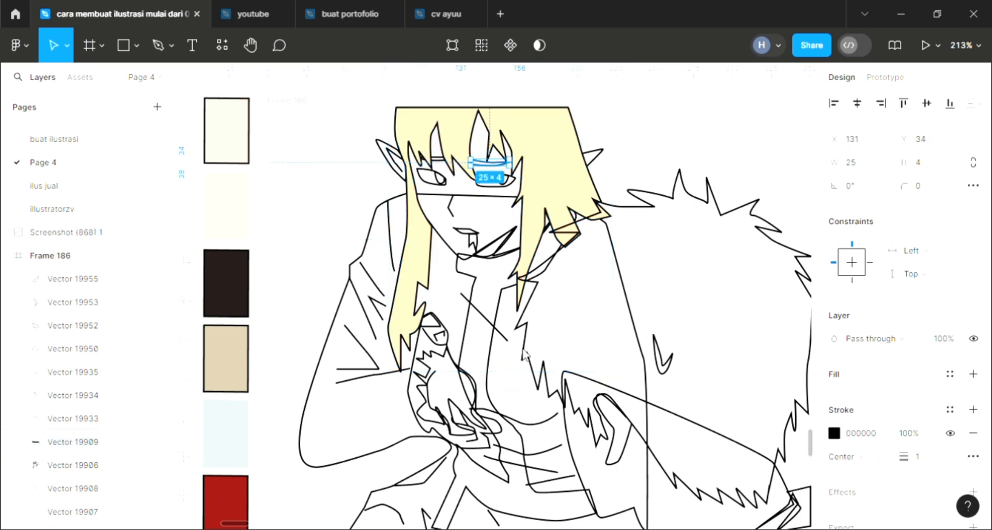
{"action": "key", "text": "i"}
{"action": "left_click", "coordinate": [567, 188]}
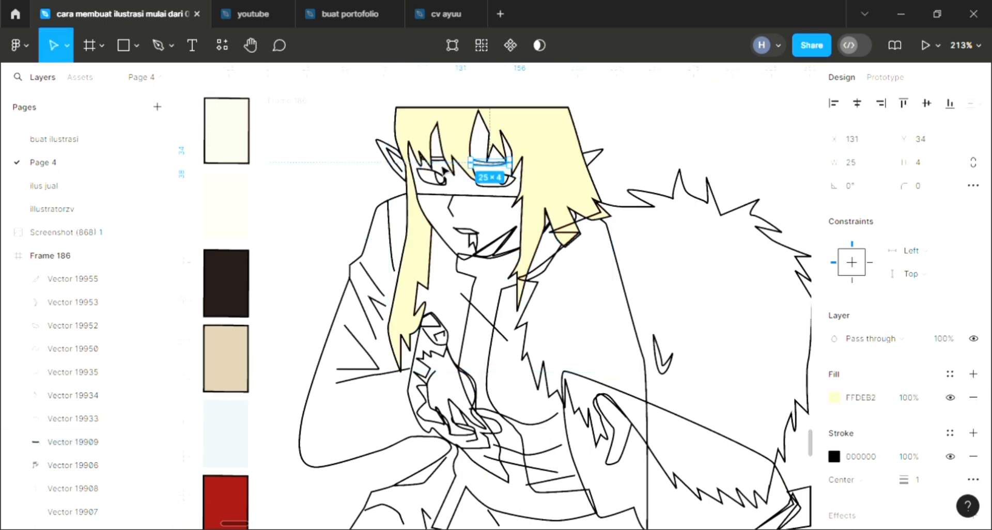
Add a fill to the left-hand eyebrow and match it to the hair color FFDEB2.
{"action": "left_click", "coordinate": [441, 168]}
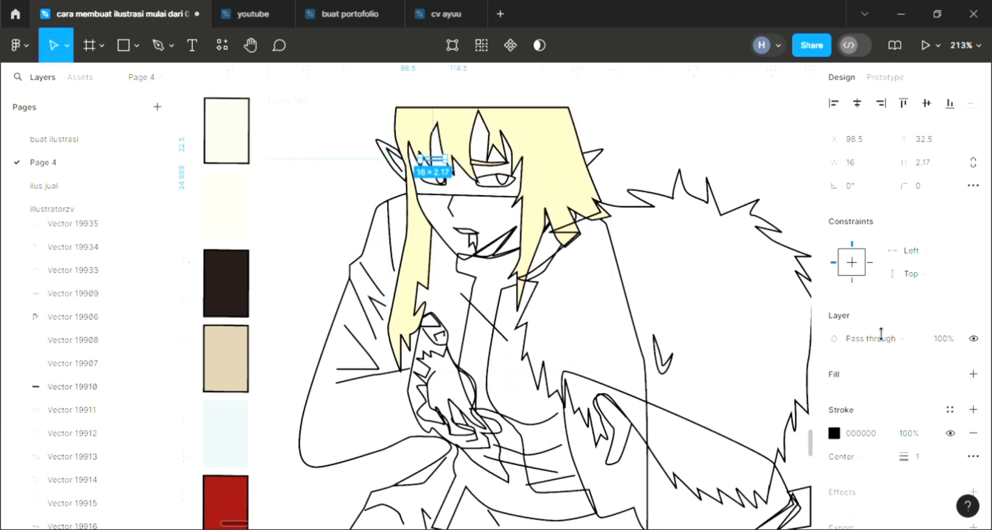
{"action": "left_click", "coordinate": [973, 374]}
{"action": "key", "text": "i"}
{"action": "left_click", "coordinate": [514, 190]}
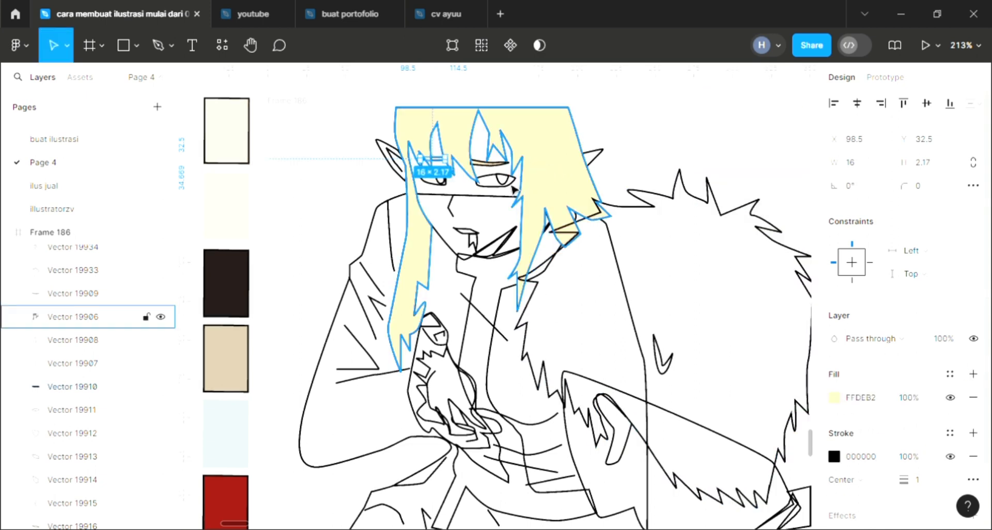
Fill both irises with the hair color FFDEB2, sampled from the drawing.
{"action": "scroll", "coordinate": [512, 187], "scroll_direction": "up", "scroll_amount": 3}
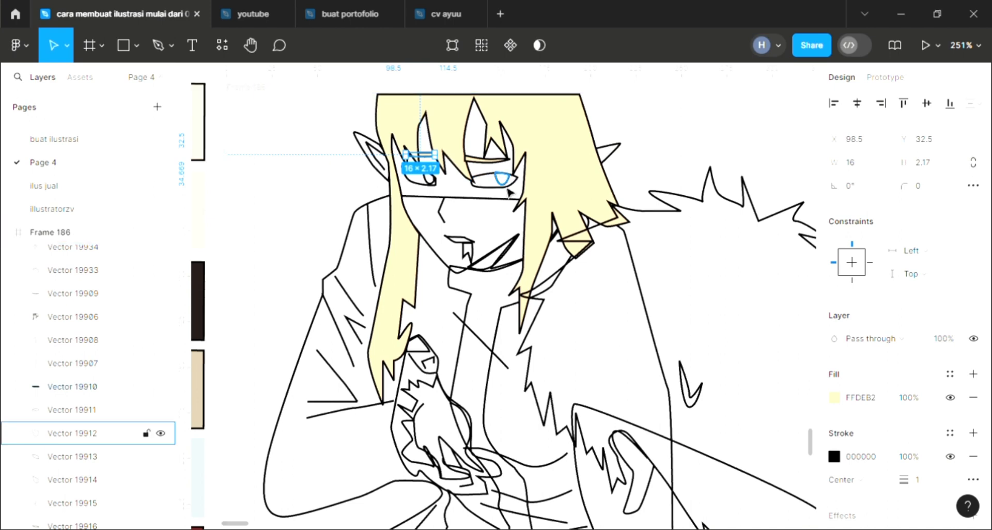
{"action": "left_click", "coordinate": [508, 192]}
{"action": "left_click", "coordinate": [973, 374]}
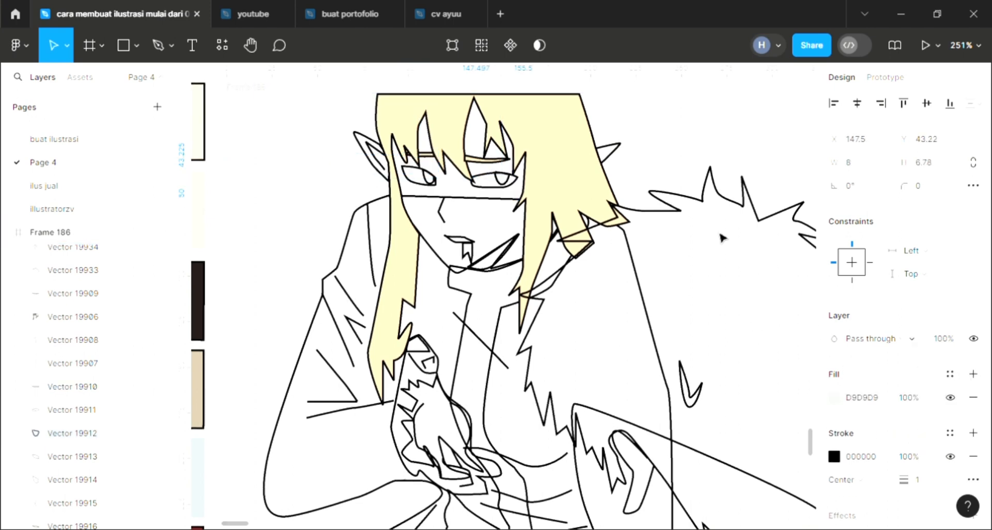
{"action": "key", "text": "i"}
{"action": "left_click", "coordinate": [440, 195]}
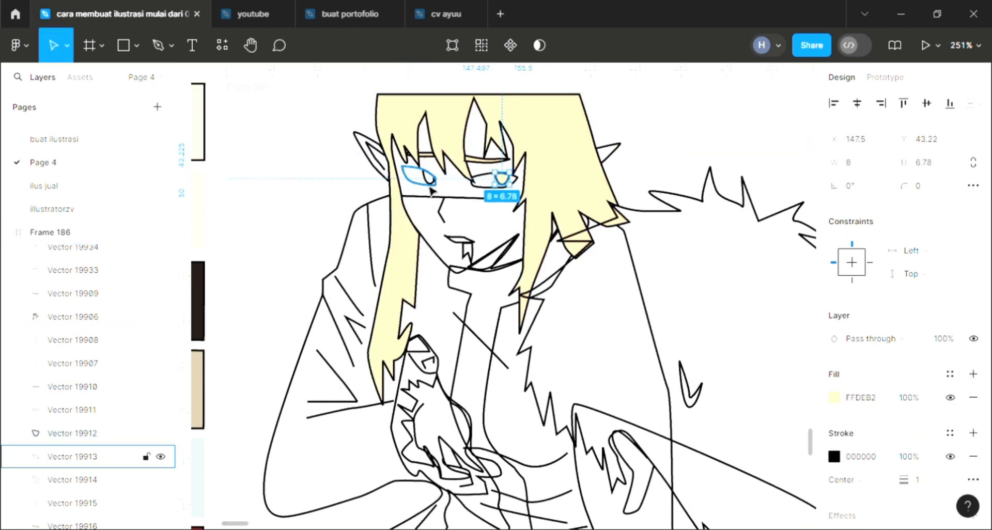
{"action": "left_click", "coordinate": [429, 178]}
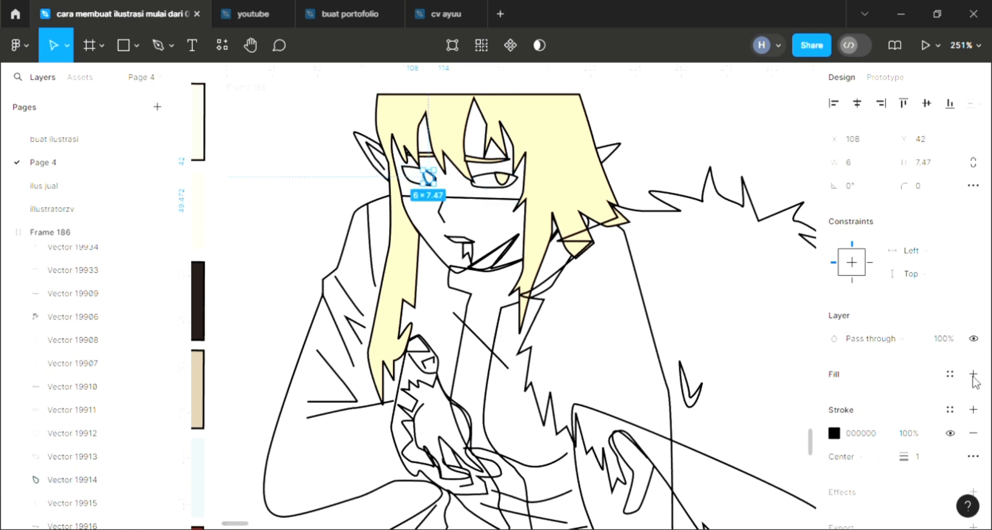
{"action": "left_click", "coordinate": [973, 375]}
{"action": "key", "text": "i"}
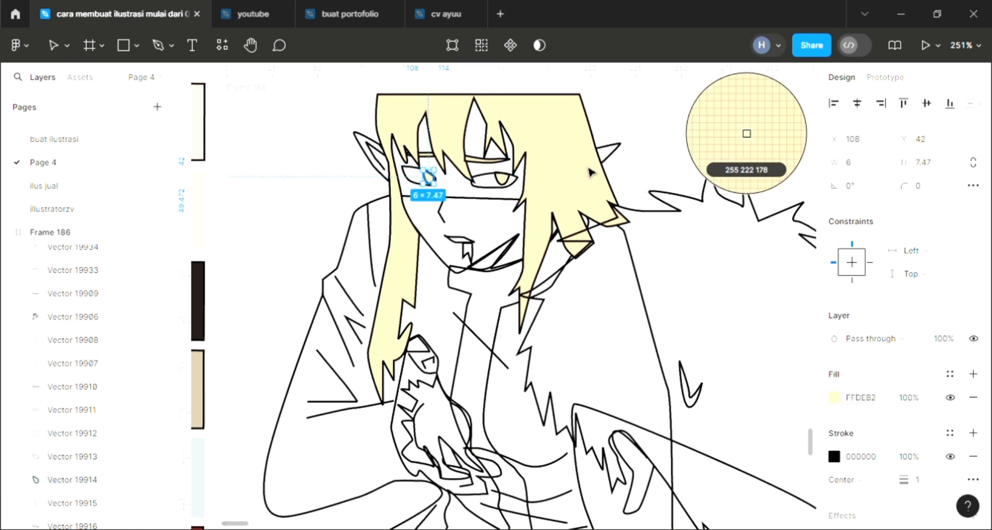
{"action": "left_click", "coordinate": [610, 160]}
Add a default fill to the right-hand ear shape and send the hair shape to the back.
{"action": "left_click", "coordinate": [623, 155]}
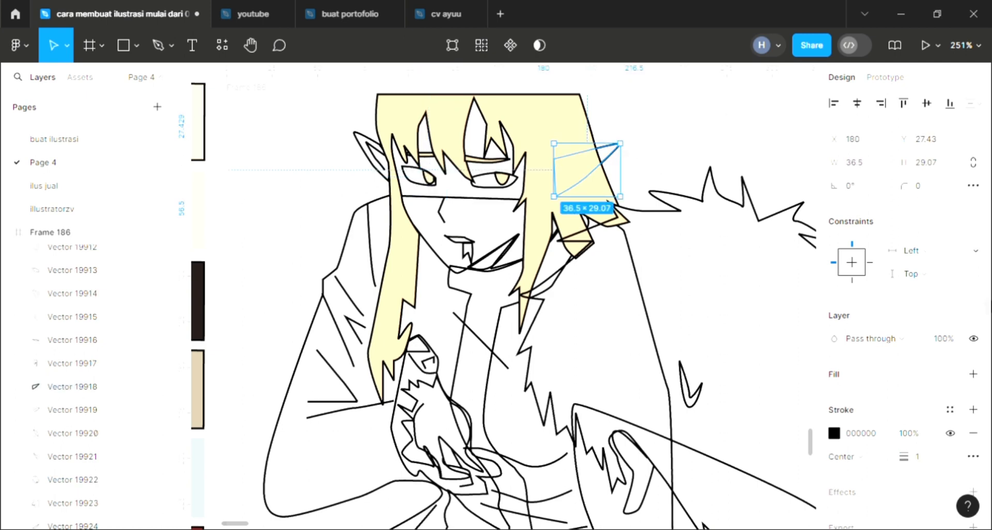
{"action": "left_click", "coordinate": [973, 374]}
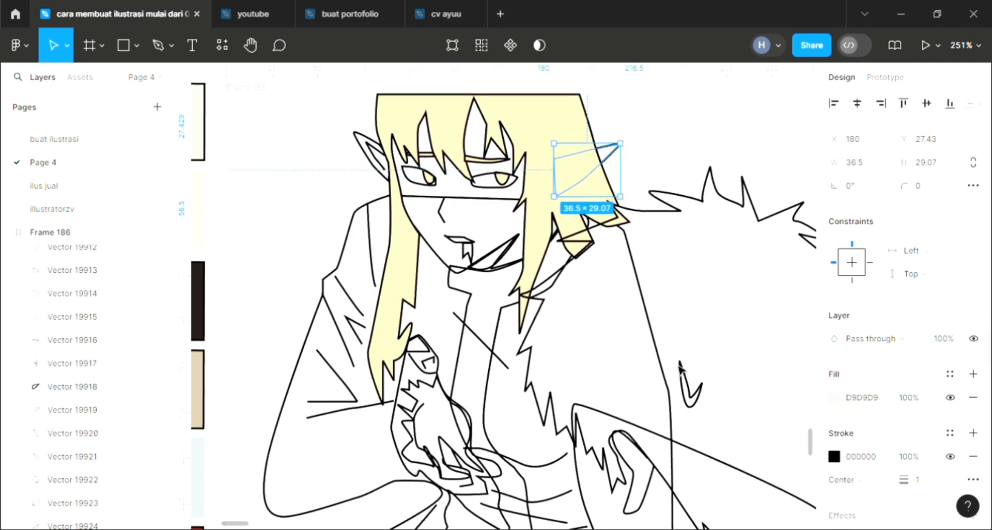
{"action": "left_click", "coordinate": [561, 118]}
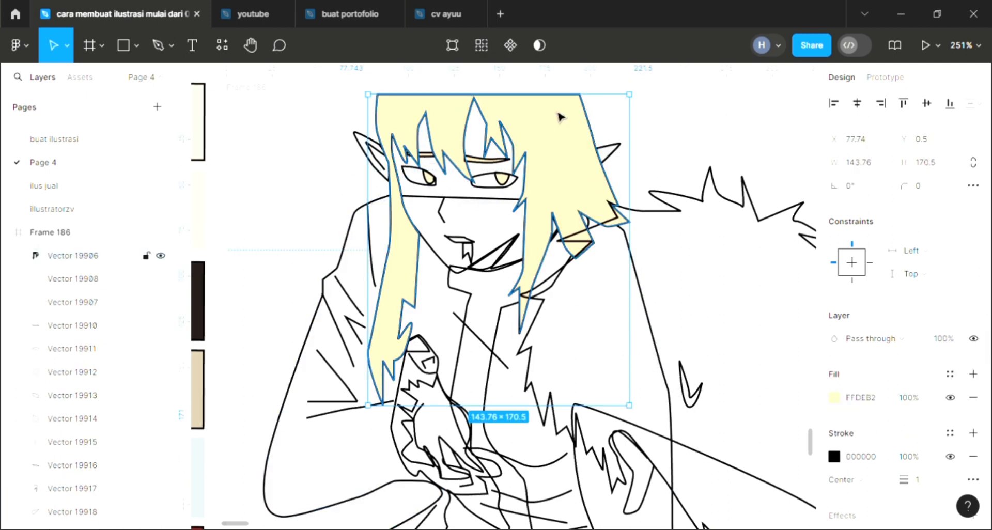
{"action": "key", "text": "ctrl+shift+bracketleft"}
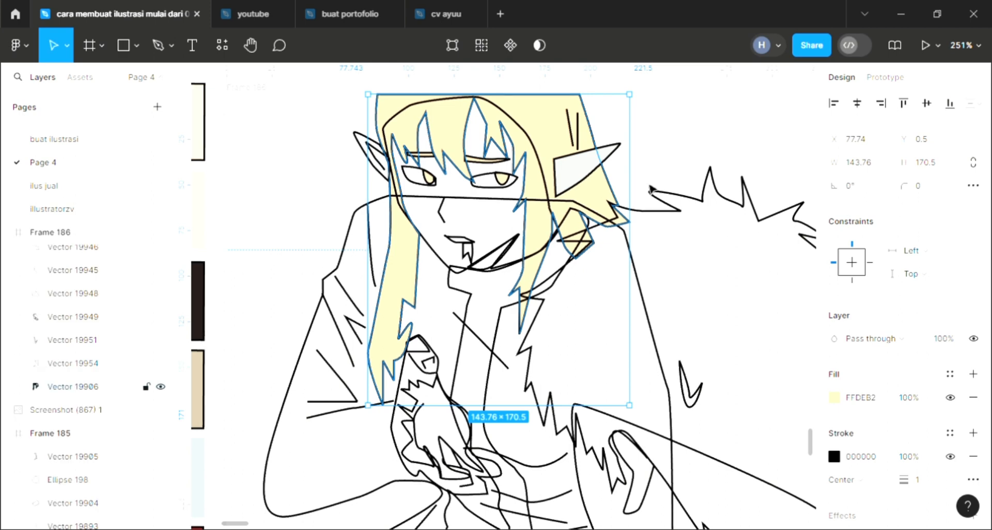
Send the right-hand ear to the back and place the hair shape behind it.
{"action": "scroll", "coordinate": [667, 261], "scroll_direction": "up", "scroll_amount": 3}
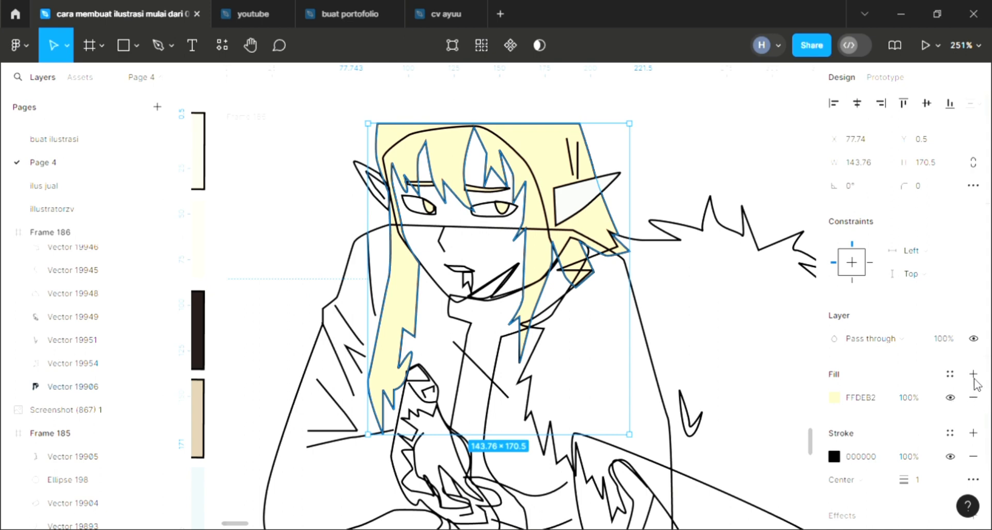
{"action": "key", "text": "Escape"}
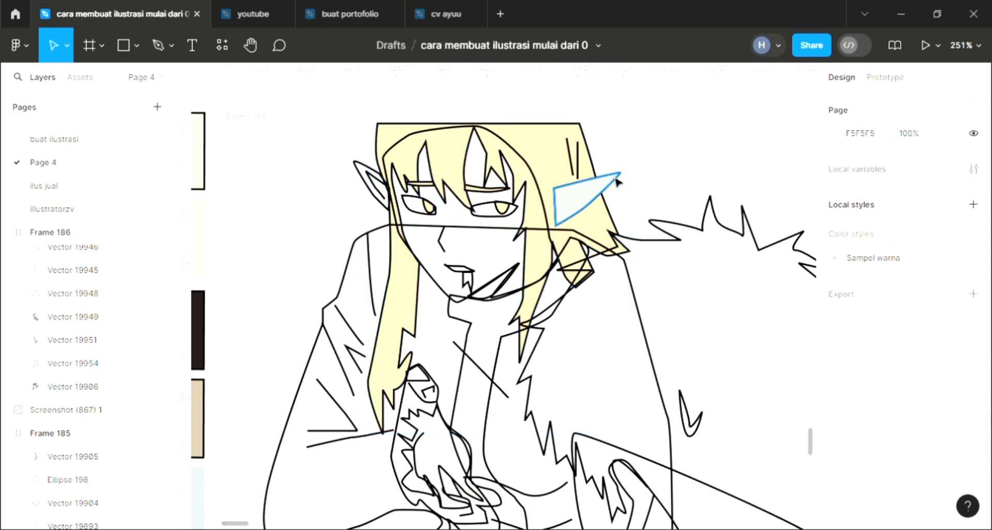
{"action": "left_click", "coordinate": [577, 202]}
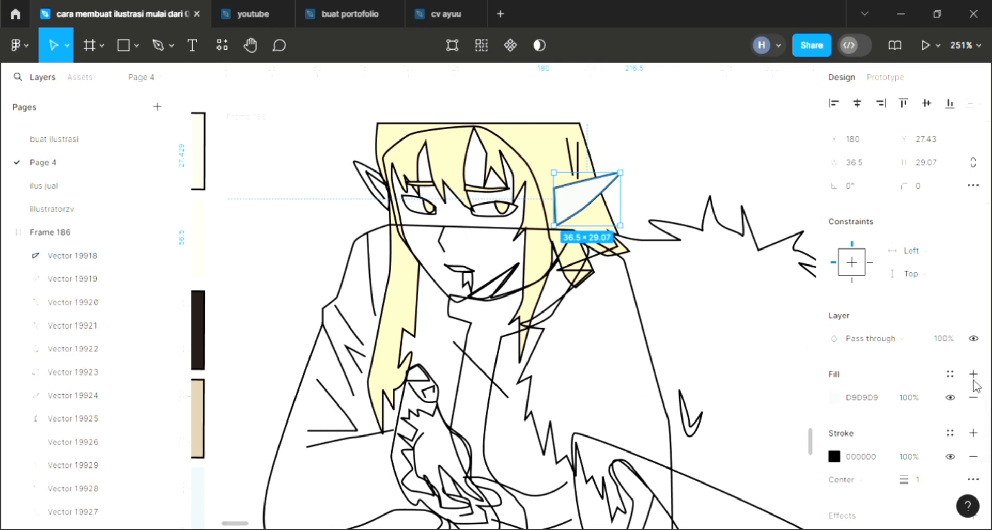
{"action": "key", "text": "ctrl+shift+bracketleft"}
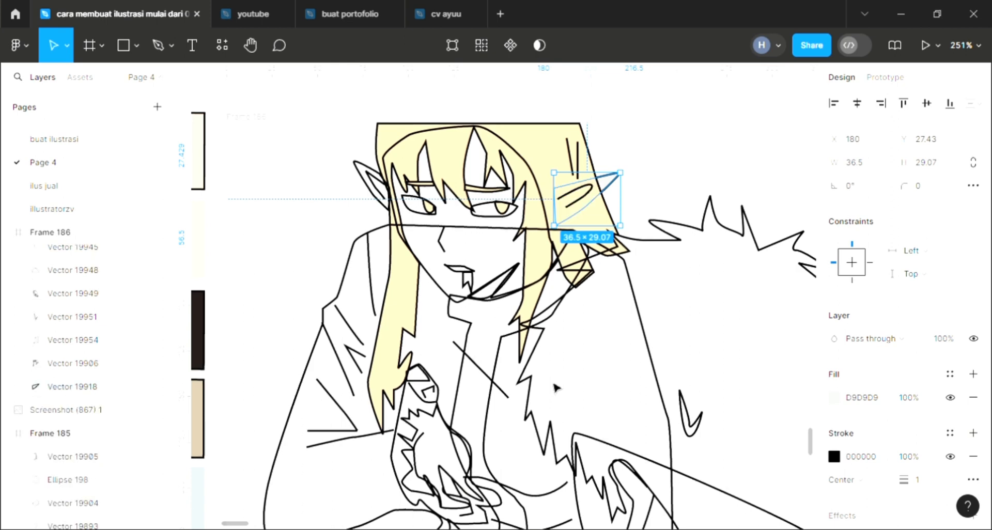
{"action": "left_click", "coordinate": [551, 140]}
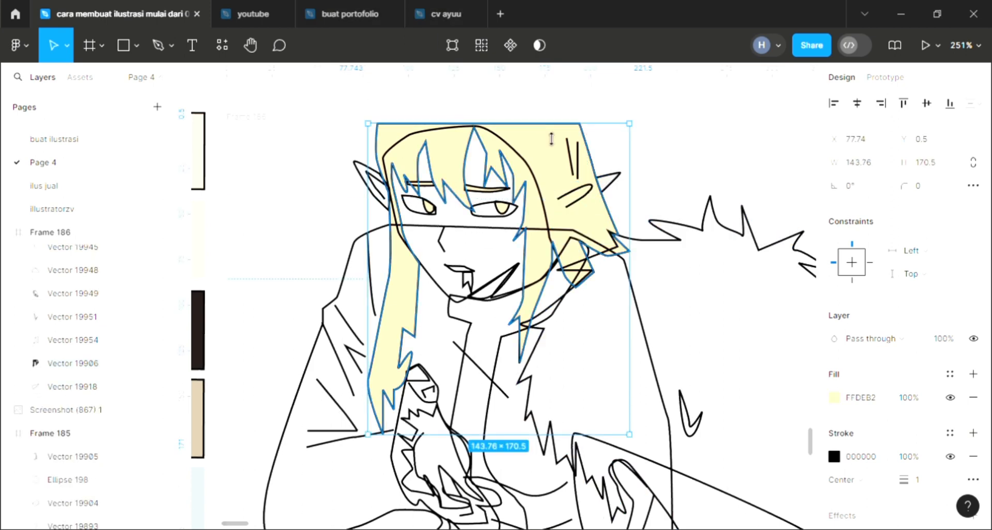
{"action": "key", "text": "ctrl+shift+bracketleft"}
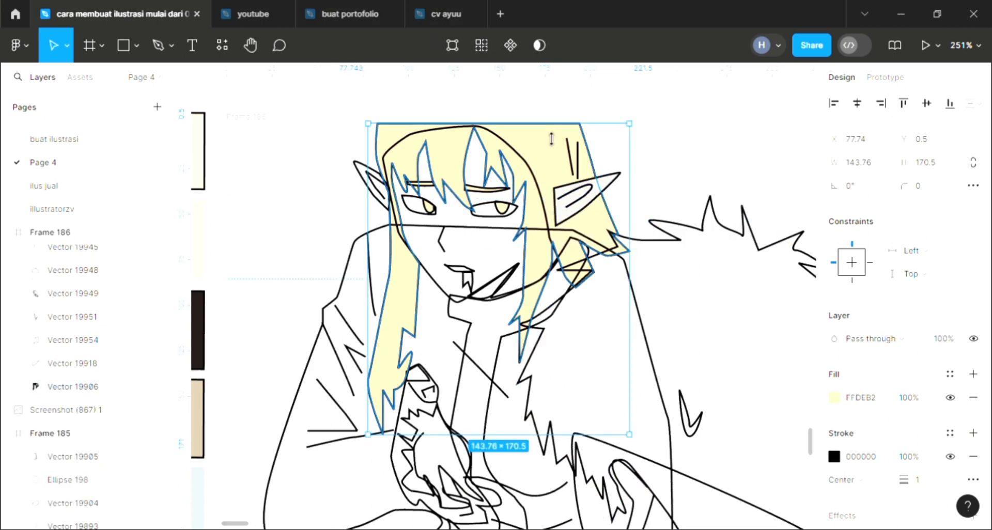
Sample a pale skin swatch into the right-hand ear's fill and adjust the color to F5D8CA.
{"action": "left_click", "coordinate": [725, 189]}
{"action": "left_click", "coordinate": [625, 193]}
{"action": "scroll", "coordinate": [490, 231], "scroll_direction": "left", "scroll_amount": 2}
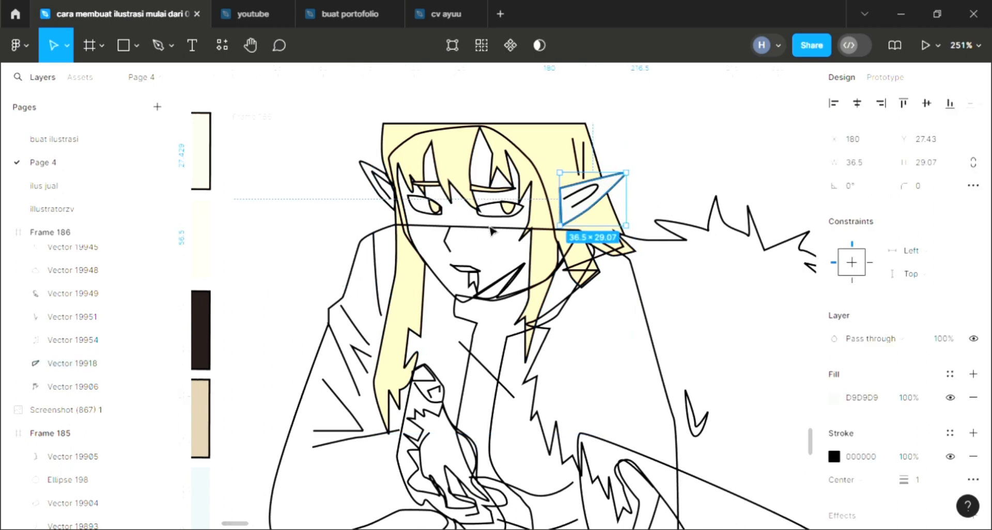
{"action": "scroll", "coordinate": [490, 231], "scroll_direction": "left", "scroll_amount": 2}
{"action": "key", "text": "i"}
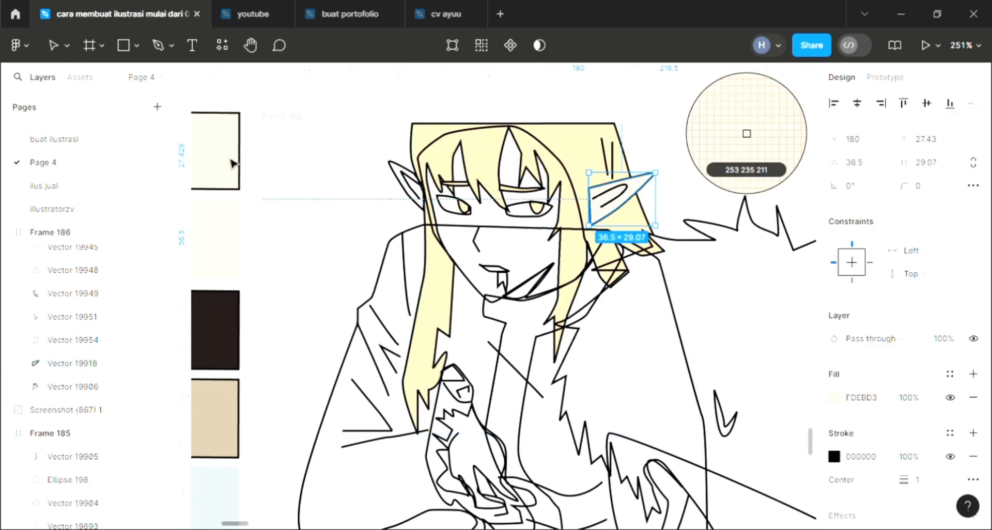
{"action": "left_click", "coordinate": [232, 164]}
{"action": "key", "text": "i"}
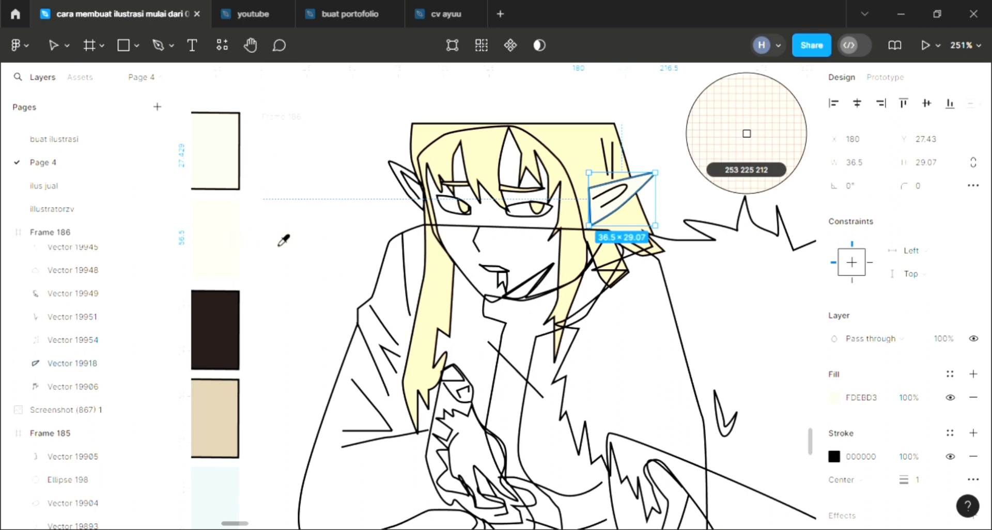
{"action": "left_click", "coordinate": [786, 317]}
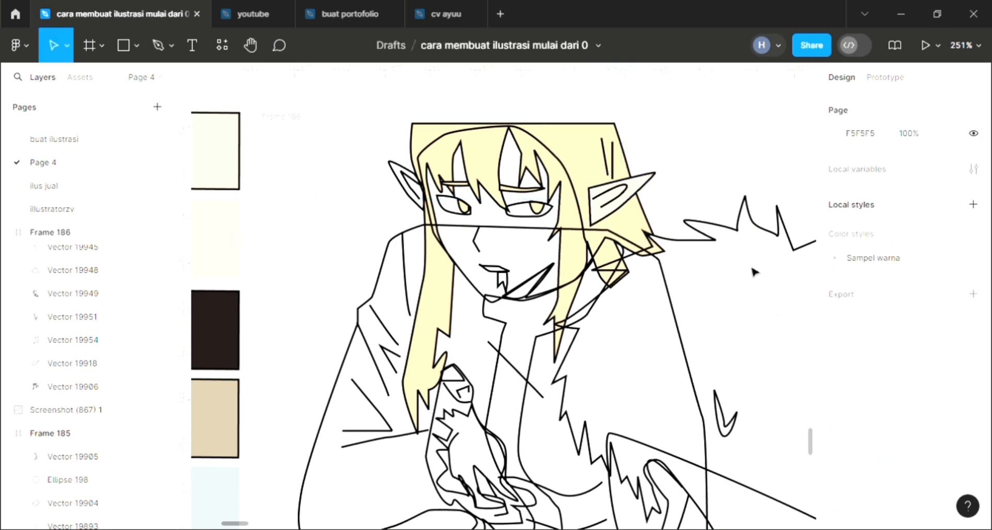
{"action": "left_click", "coordinate": [644, 189]}
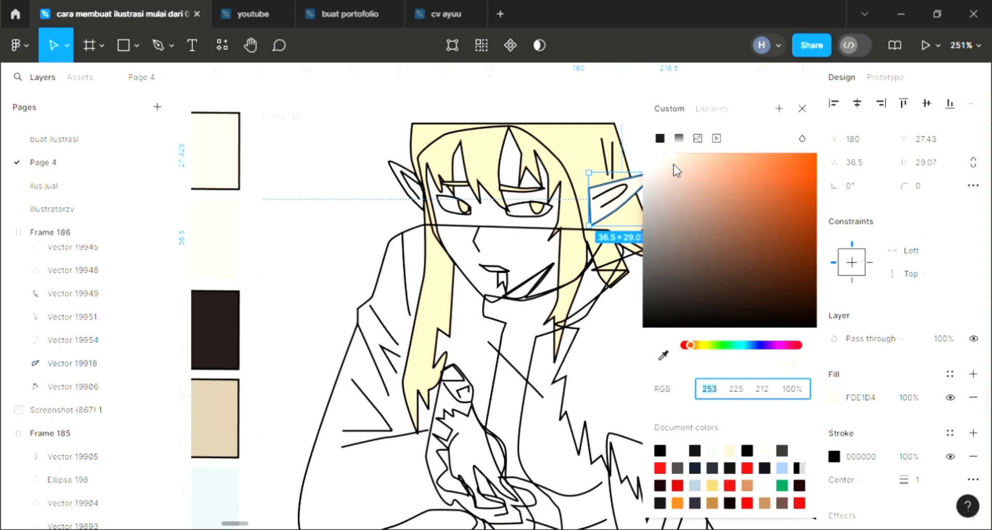
{"action": "left_click", "coordinate": [674, 162]}
{"action": "left_click", "coordinate": [802, 108]}
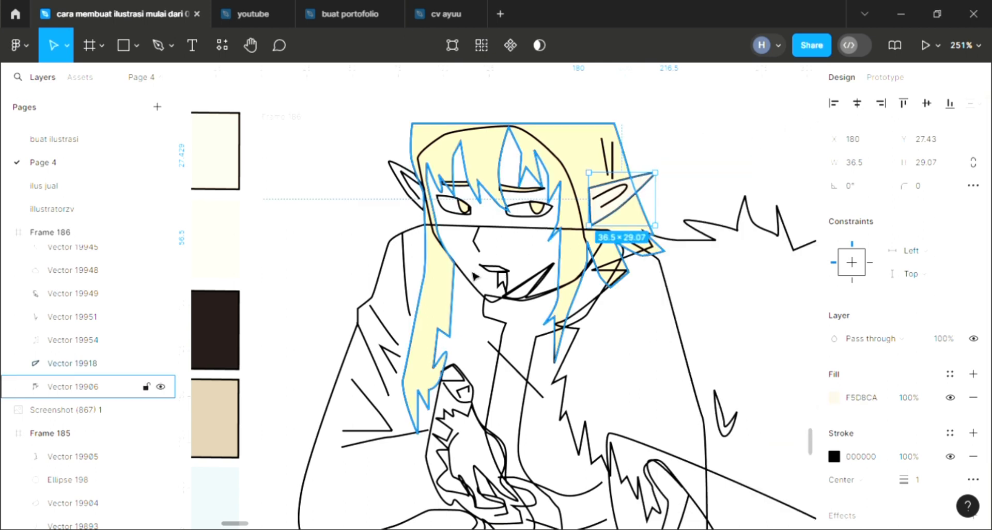
Fill the right-hand eye shape with white FFFFFF and move it one layer back, behind its iris.
{"action": "left_click", "coordinate": [523, 222]}
{"action": "left_click", "coordinate": [974, 374]}
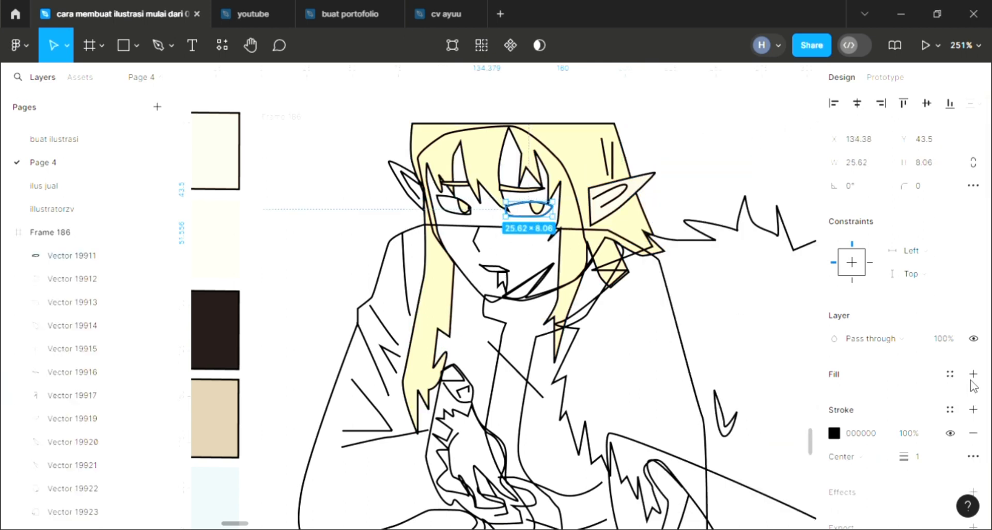
{"action": "key", "text": "ctrl+bracketleft"}
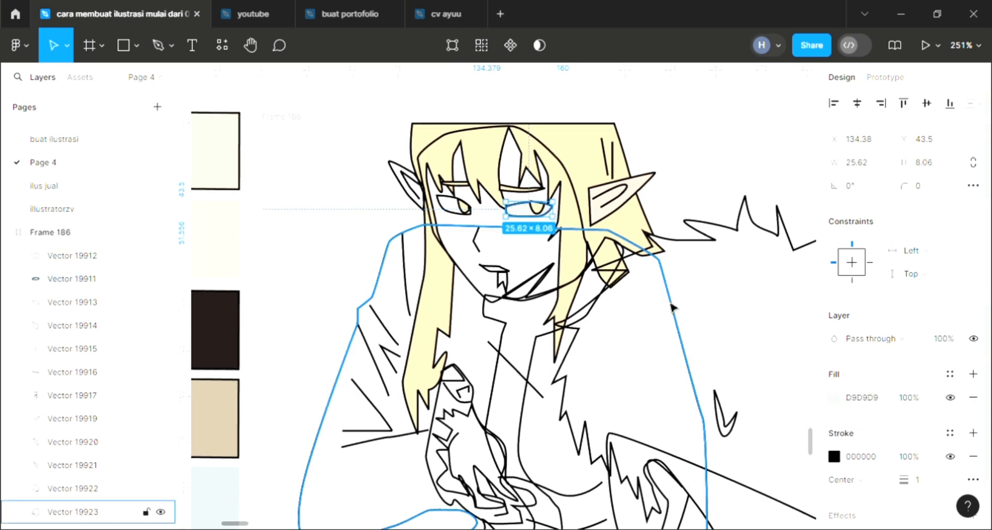
{"action": "key", "text": "i"}
{"action": "left_click", "coordinate": [744, 130]}
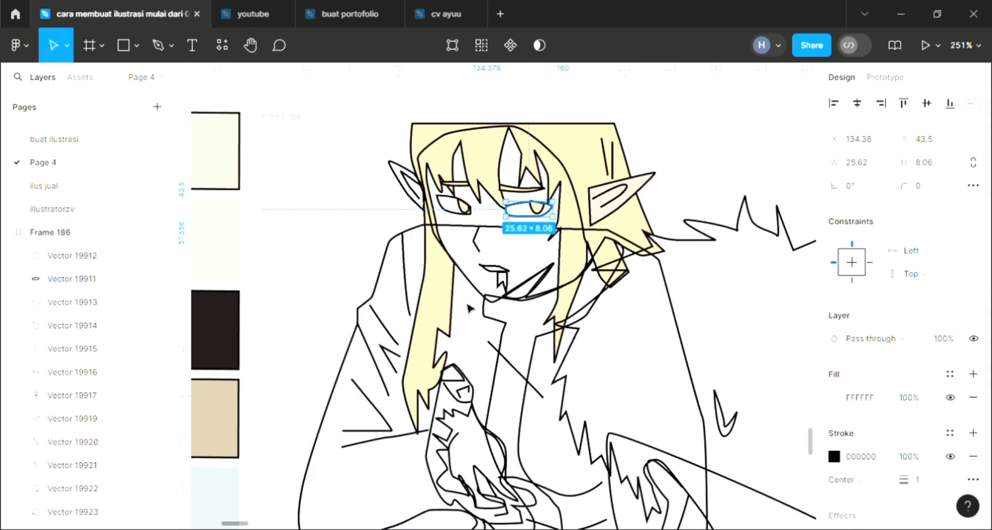
Fill the face shape with the ear's skin color F5D8CA and send it to the back, behind the hair.
{"action": "left_click", "coordinate": [474, 287]}
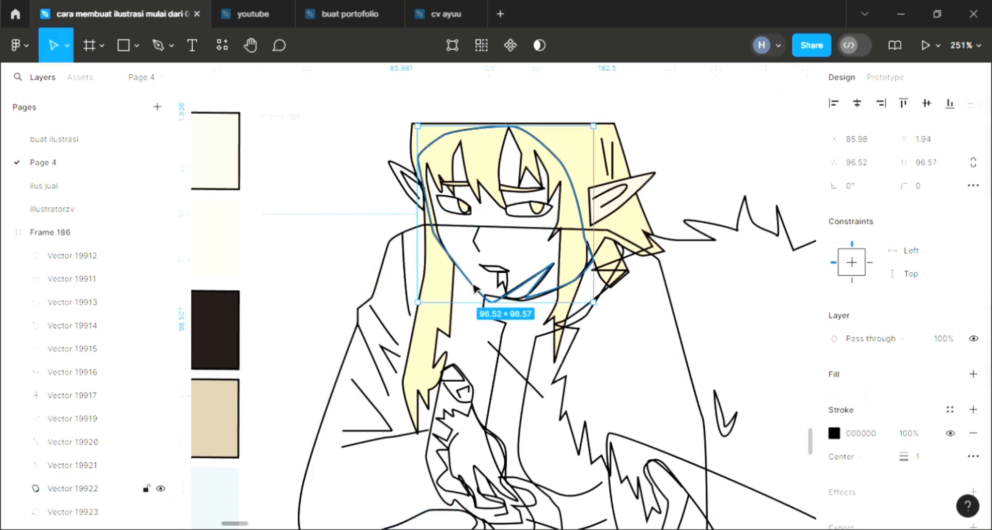
{"action": "left_click", "coordinate": [974, 374]}
{"action": "key", "text": "i"}
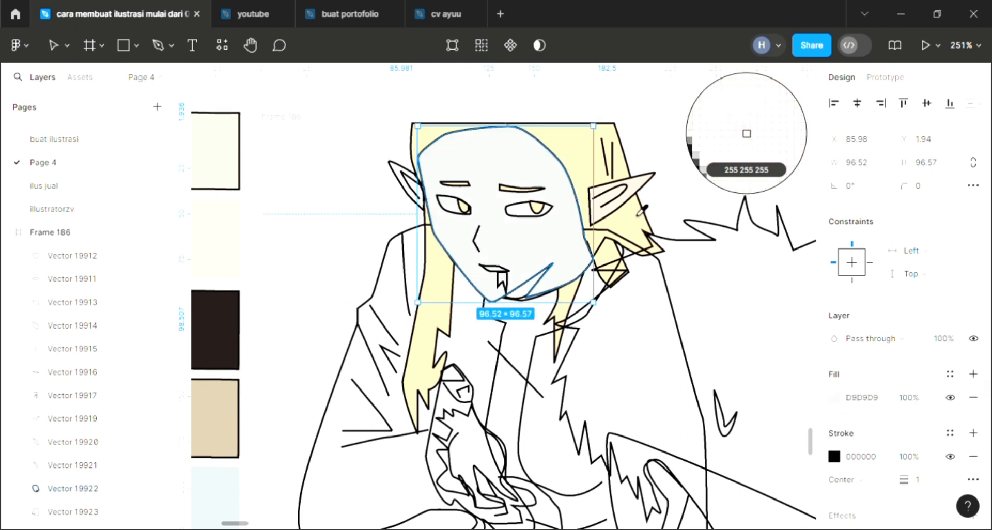
{"action": "left_click", "coordinate": [638, 199]}
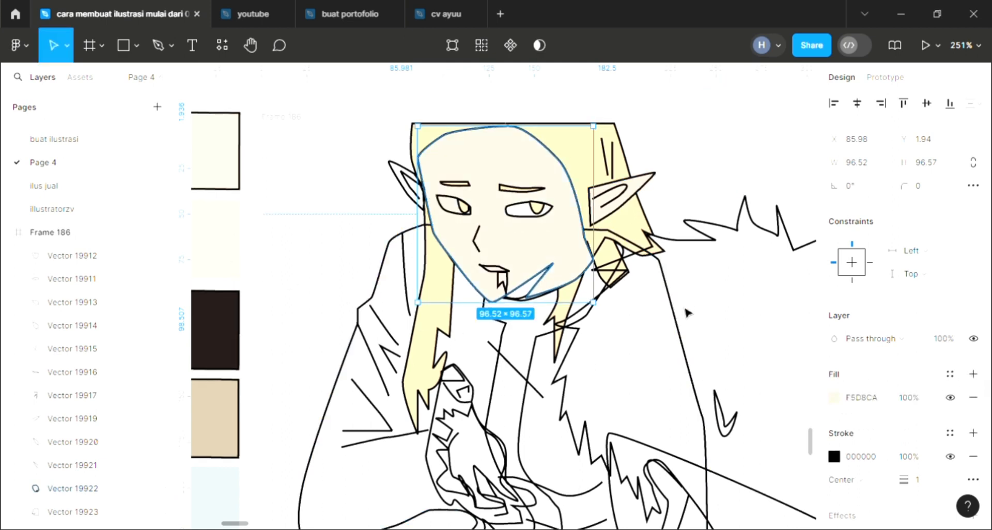
{"action": "key", "text": "["}
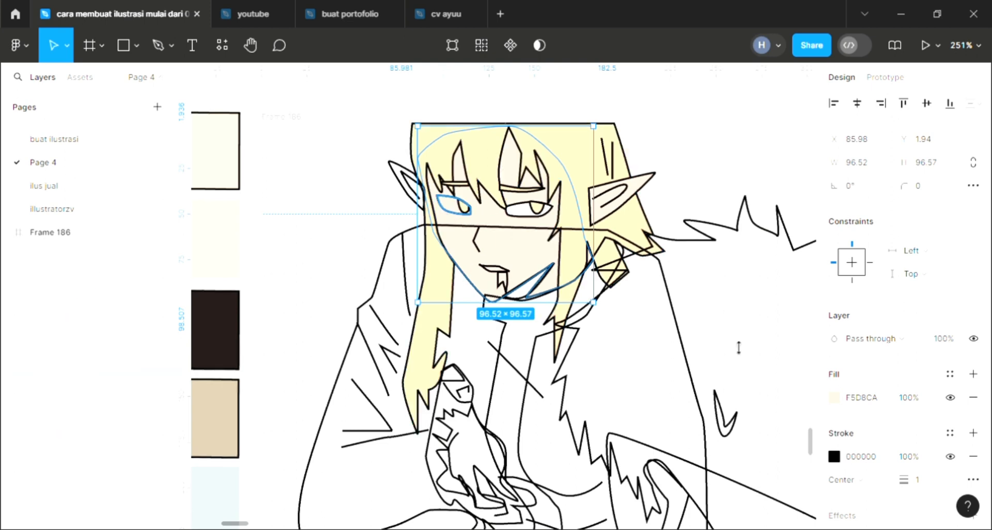
Add a default fill to the left-hand eye shape and move it one layer back, behind its iris.
{"action": "left_click", "coordinate": [455, 212]}
{"action": "left_click", "coordinate": [973, 374]}
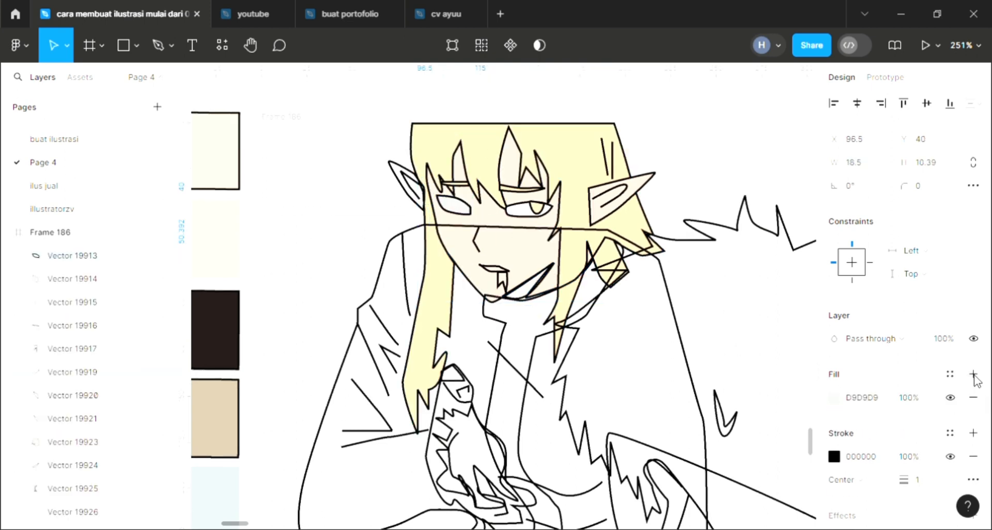
{"action": "key", "text": "ctrl+["}
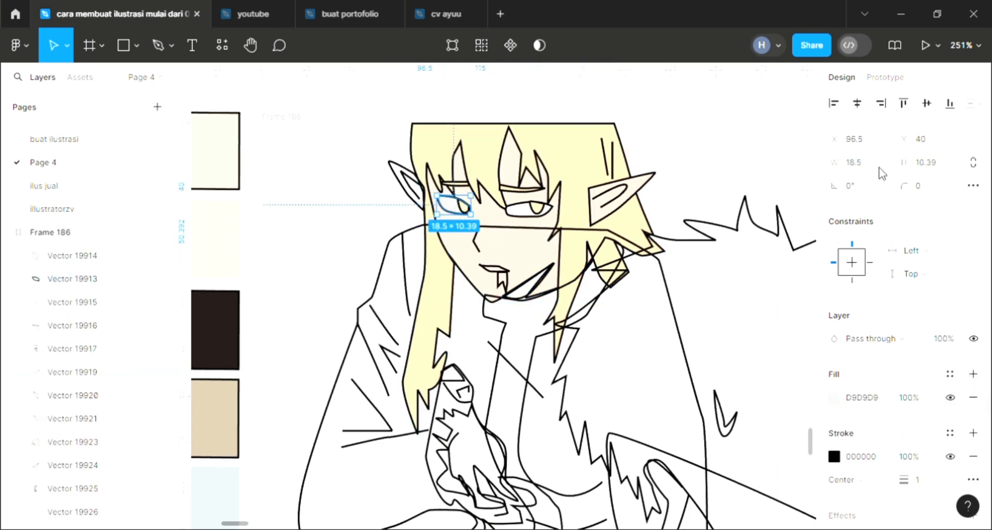
Fill the left-hand ear with the face's skin color F5D8CA and move it one layer back, behind its inner line.
{"action": "left_click", "coordinate": [414, 178]}
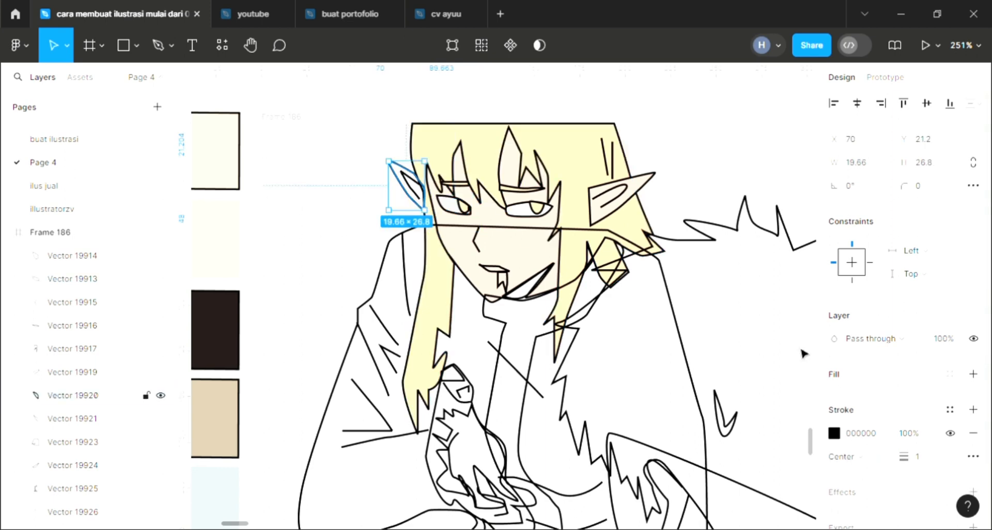
{"action": "left_click", "coordinate": [974, 374]}
{"action": "key", "text": "ctrl+bracketleft"}
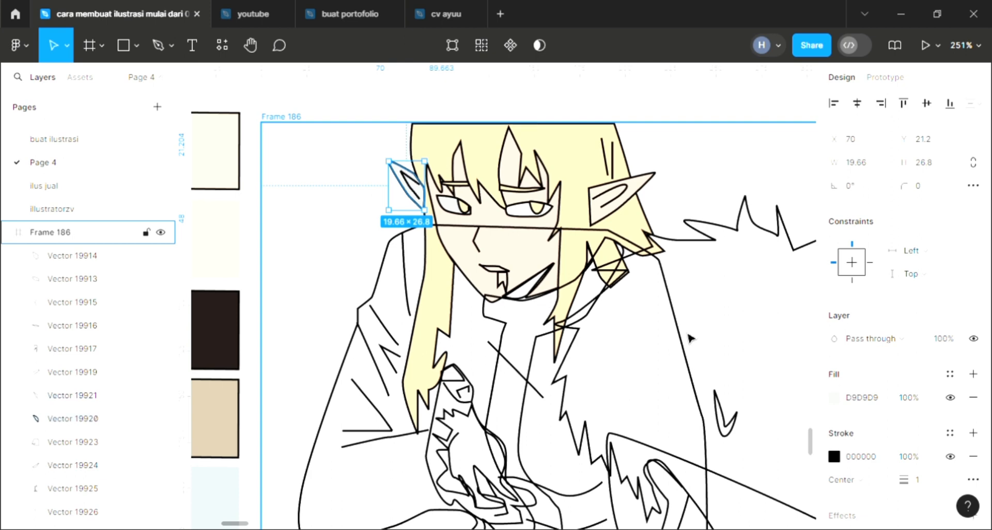
{"action": "key", "text": "i"}
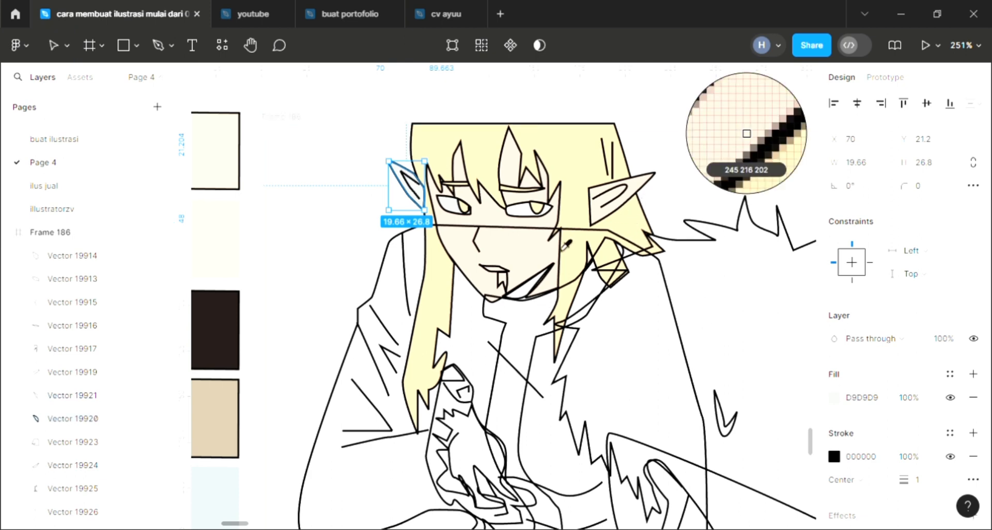
{"action": "left_click", "coordinate": [497, 278]}
Add a fill to the narrow mouth shape under the nose.
{"action": "left_click", "coordinate": [496, 270]}
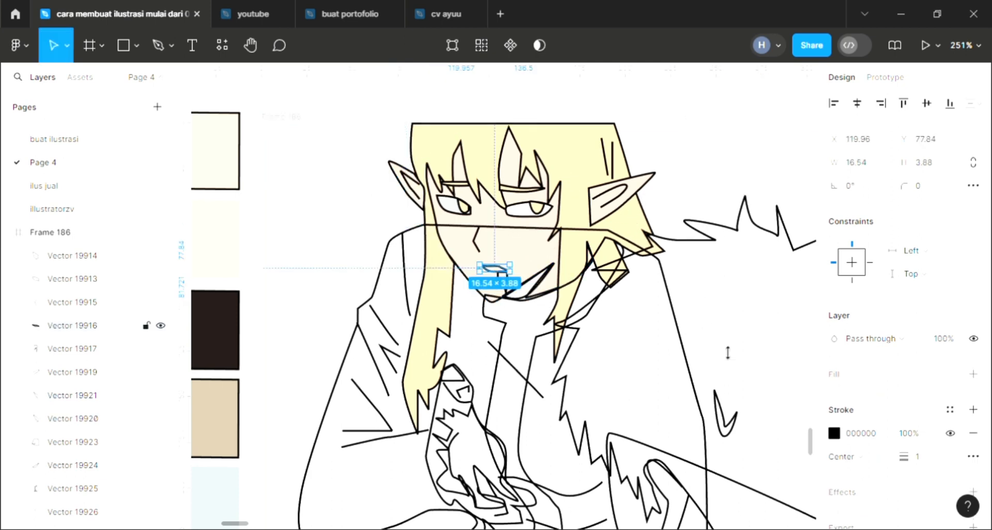
{"action": "left_click", "coordinate": [974, 374]}
{"action": "key", "text": "i"}
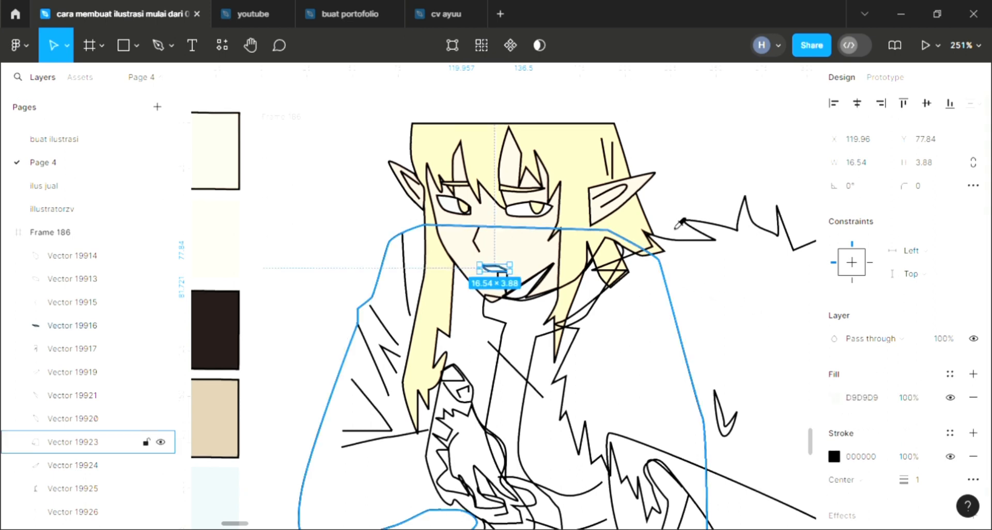
{"action": "left_click", "coordinate": [509, 286]}
Fill the small jagged shape hanging from the mouth with red 981813 sampled from the red swatch.
{"action": "left_click", "coordinate": [510, 289]}
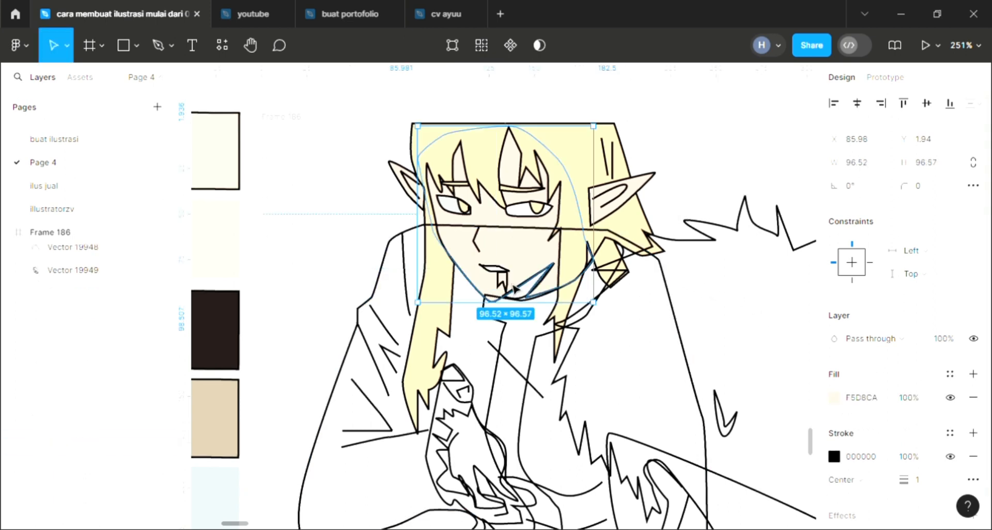
{"action": "left_click", "coordinate": [508, 288]}
{"action": "left_click", "coordinate": [974, 374]}
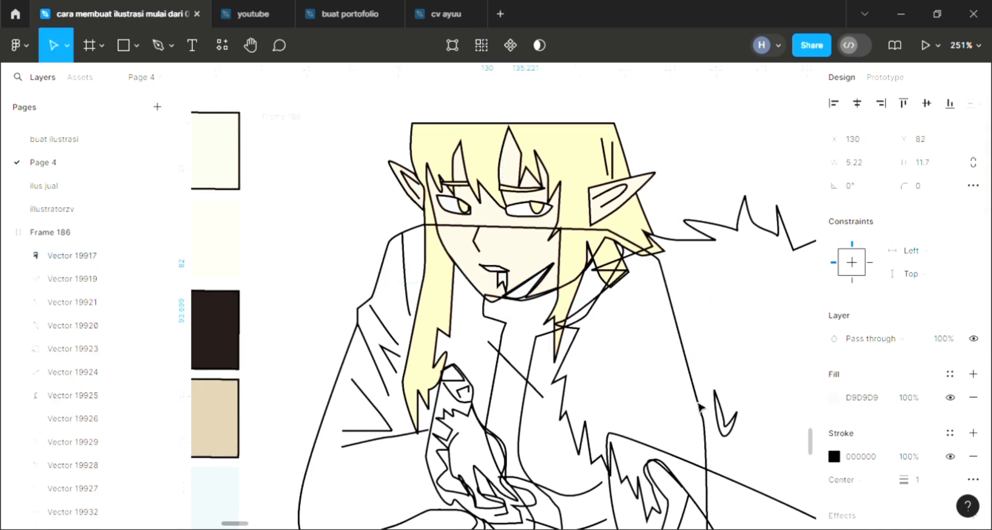
{"action": "scroll", "coordinate": [231, 440], "scroll_direction": "down", "scroll_amount": 3}
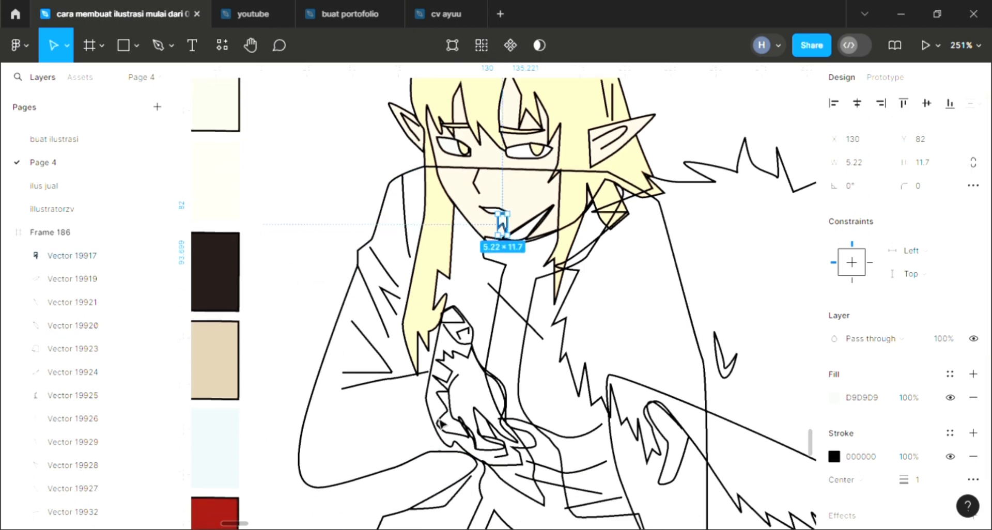
{"action": "key", "text": "i"}
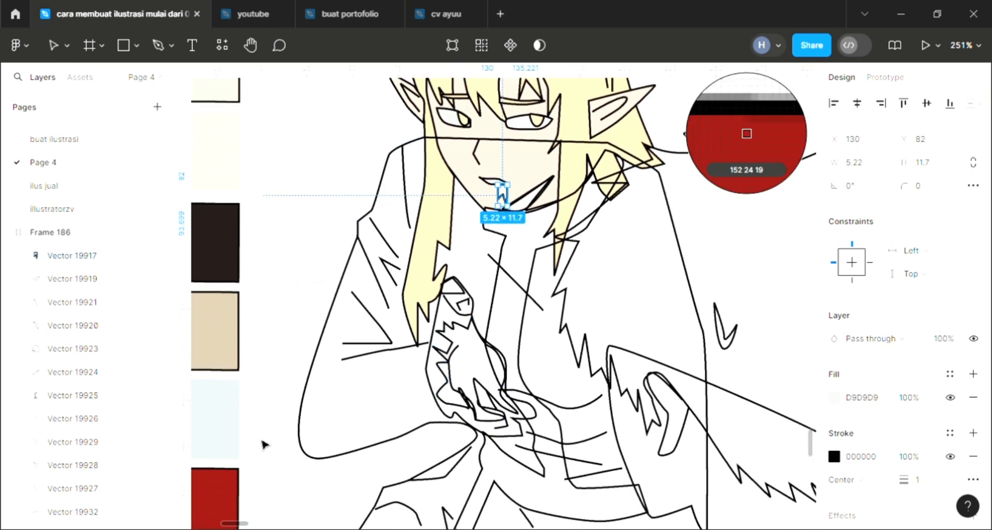
{"action": "left_click", "coordinate": [299, 443]}
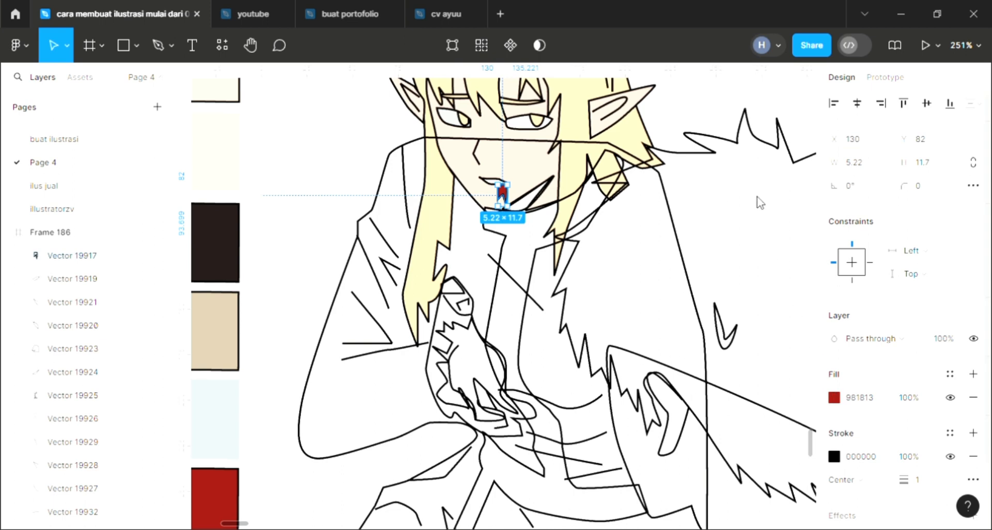
Lighten the fill of the jagged shape below the mouth to F8544D.
{"action": "left_click", "coordinate": [834, 398]}
{"action": "left_click", "coordinate": [779, 175]}
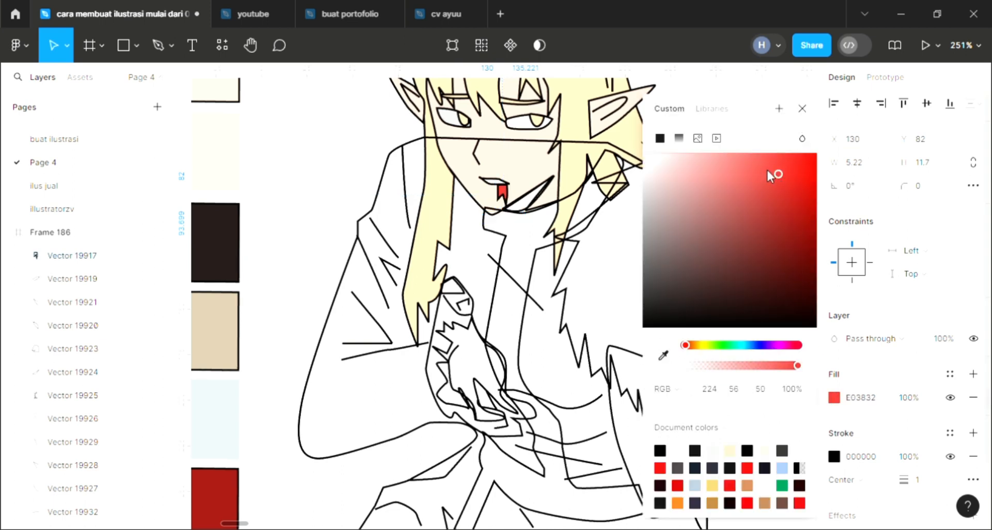
{"action": "left_click_drag", "start_coordinate": [777, 153], "coordinate": [736, 162]}
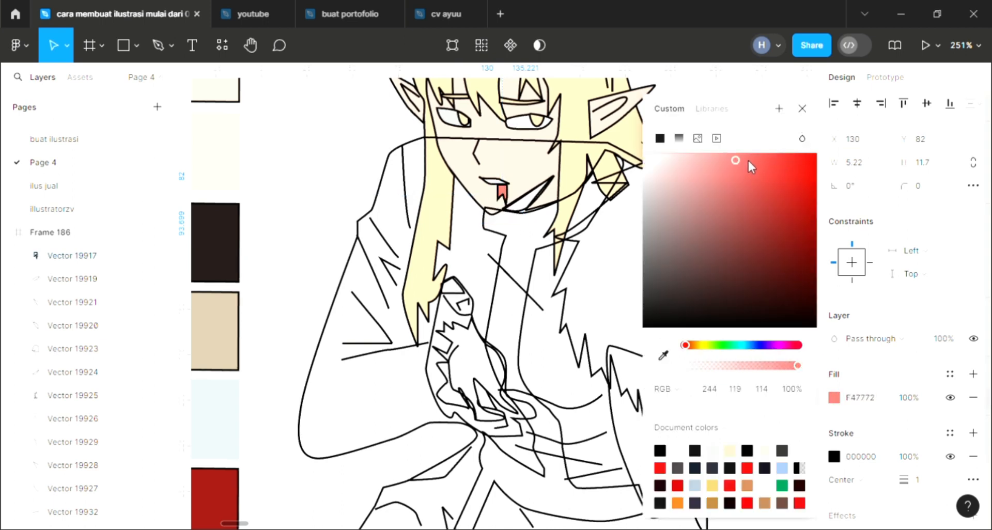
{"action": "left_click", "coordinate": [763, 159]}
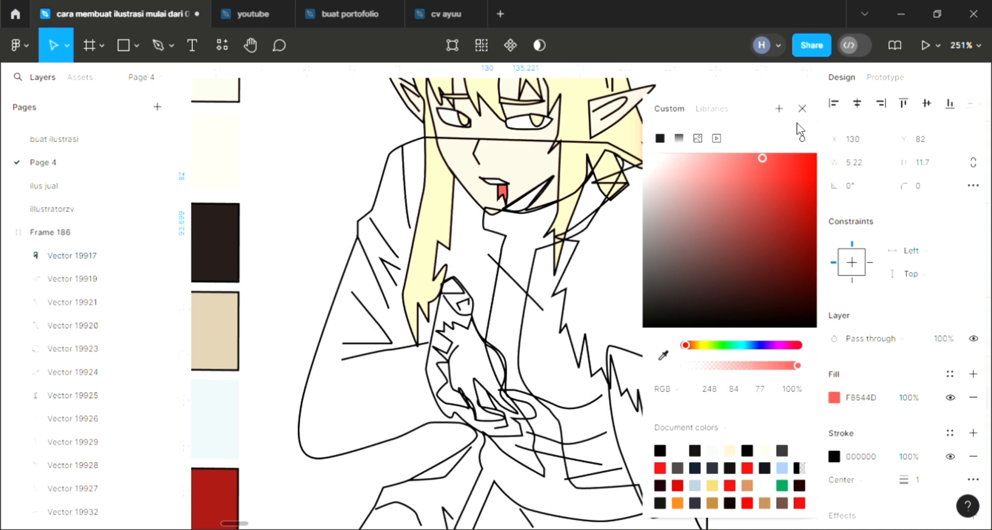
{"action": "left_click", "coordinate": [804, 108]}
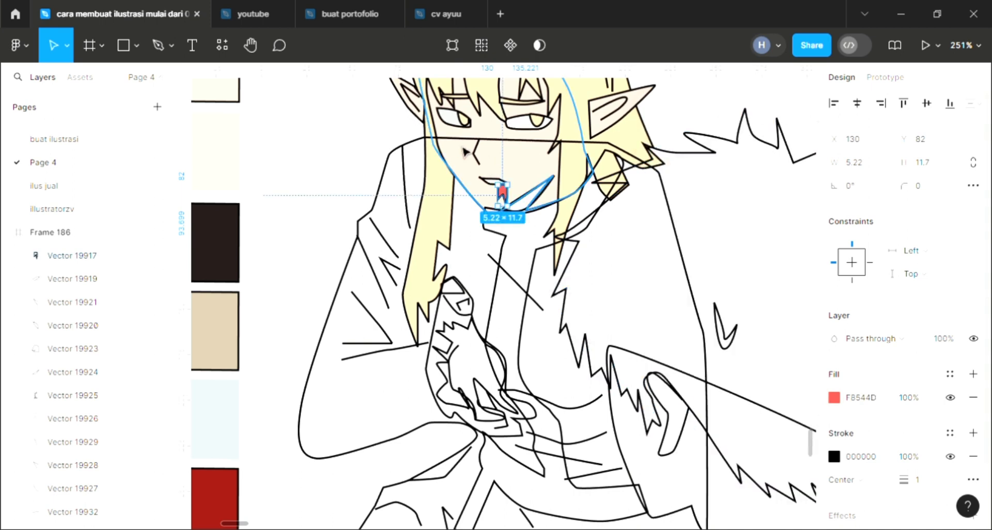
{"action": "left_click", "coordinate": [456, 126]}
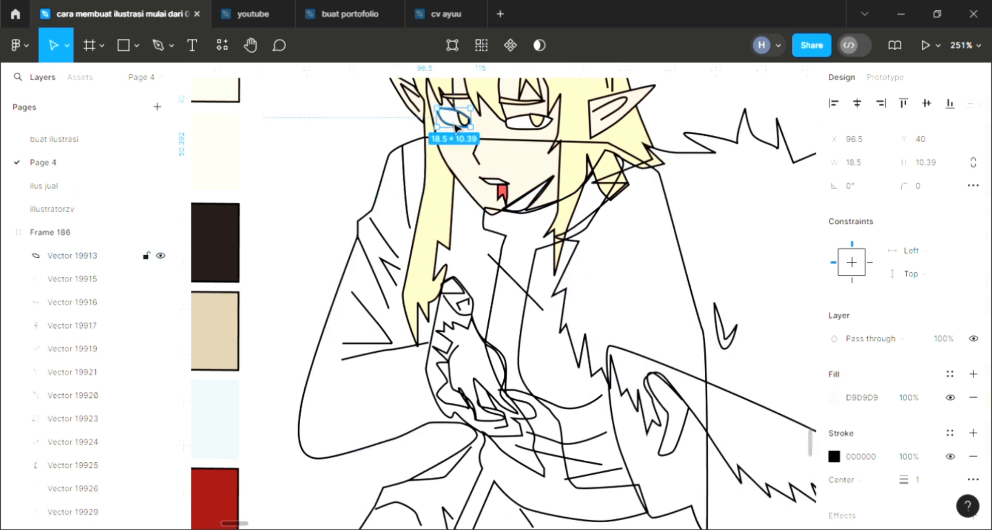
{"action": "key", "text": "i"}
{"action": "key", "text": "Escape"}
Add a default D9D9D9 fill to the large cloak shape and send it to the back, behind the face and hair.
{"action": "left_click", "coordinate": [622, 325]}
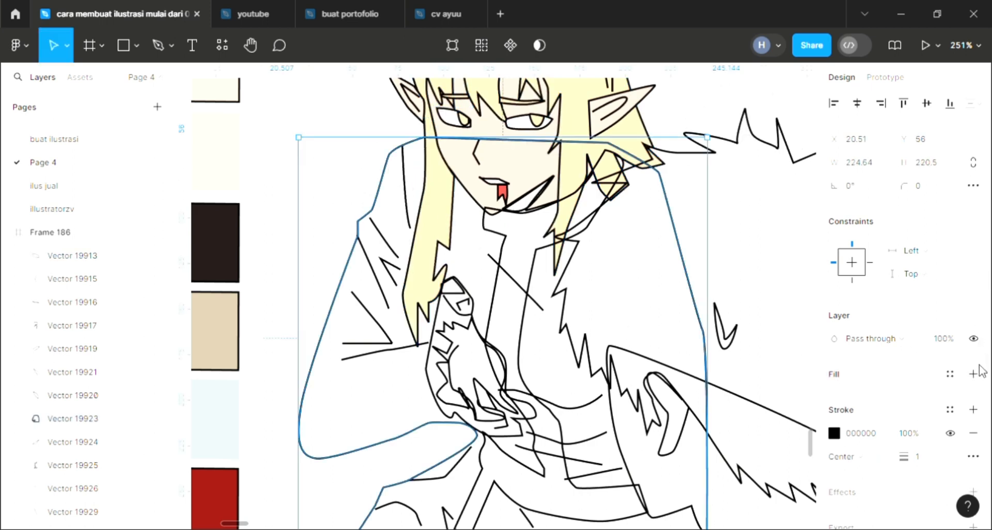
{"action": "left_click", "coordinate": [896, 384]}
{"action": "scroll", "coordinate": [727, 401], "scroll_direction": "up", "scroll_amount": 1}
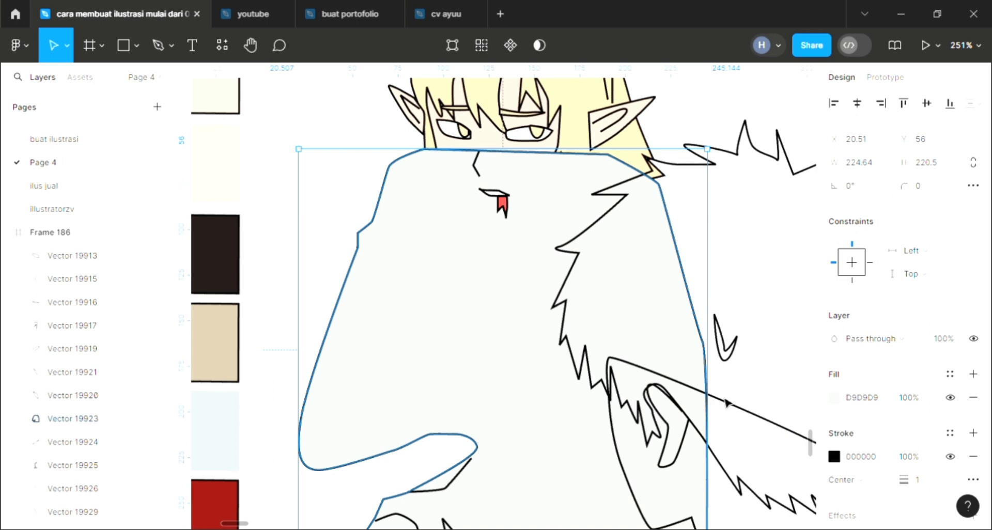
{"action": "key", "text": "["}
{"action": "scroll", "coordinate": [727, 403], "scroll_direction": "down", "scroll_amount": 2}
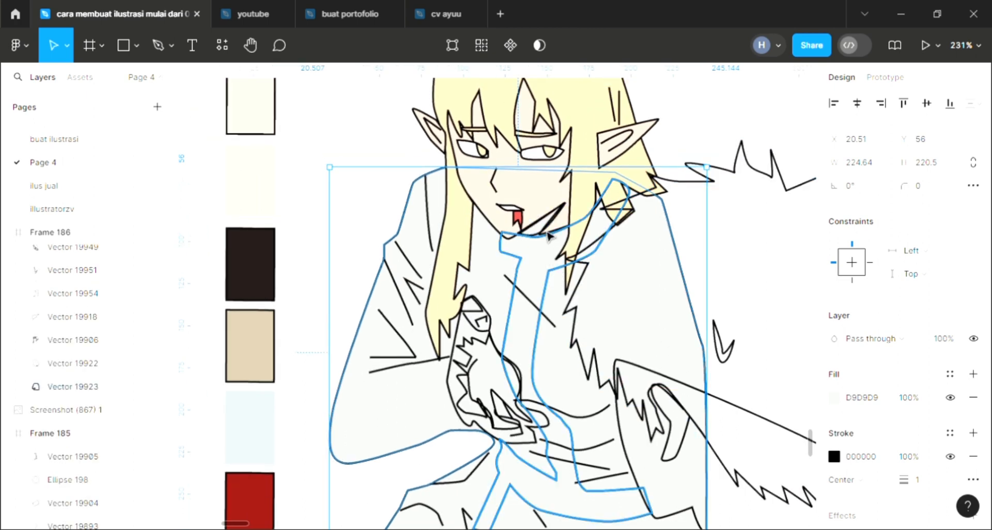
Fill the pointed shape under the jaw with dark brown 221A18 sampled from the dark swatch, and clear the selection.
{"action": "left_click", "coordinate": [548, 235]}
{"action": "left_click", "coordinate": [973, 375]}
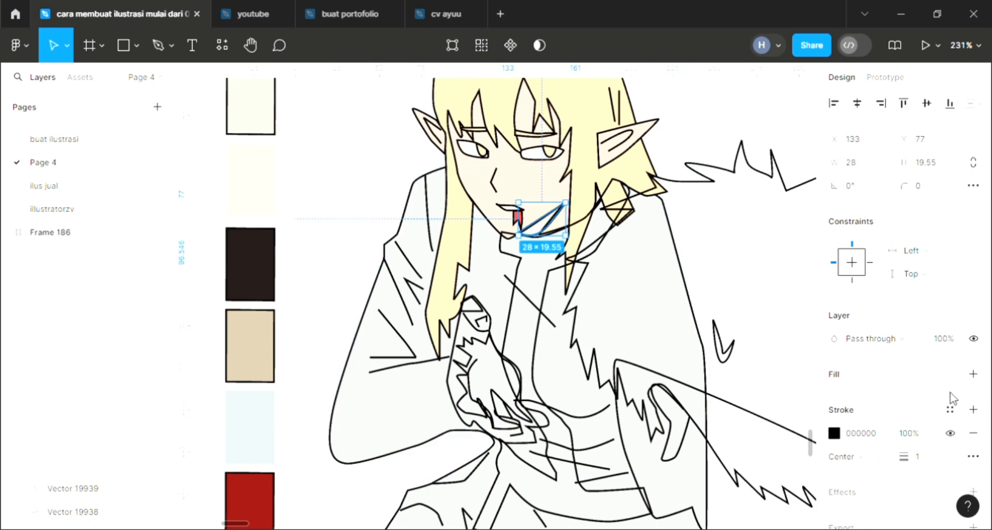
{"action": "key", "text": "i"}
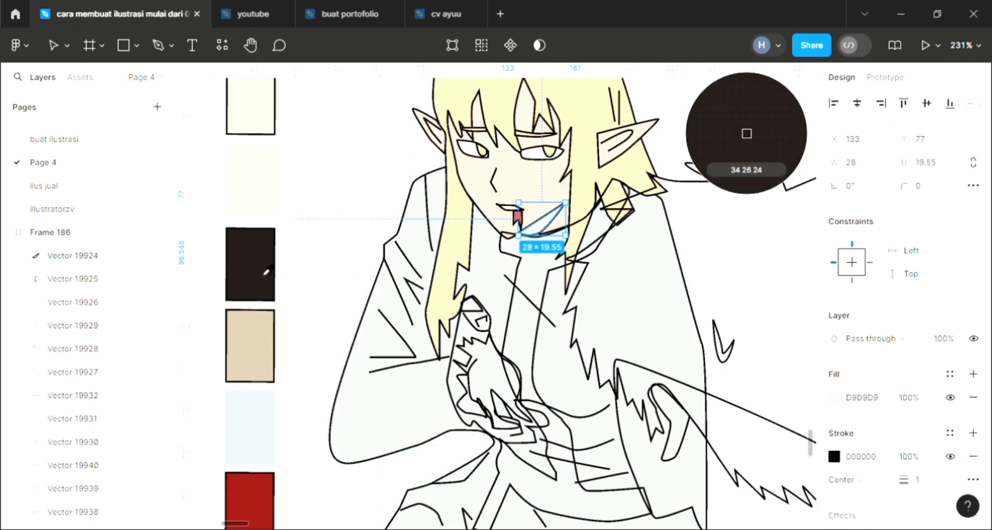
{"action": "left_click", "coordinate": [262, 269]}
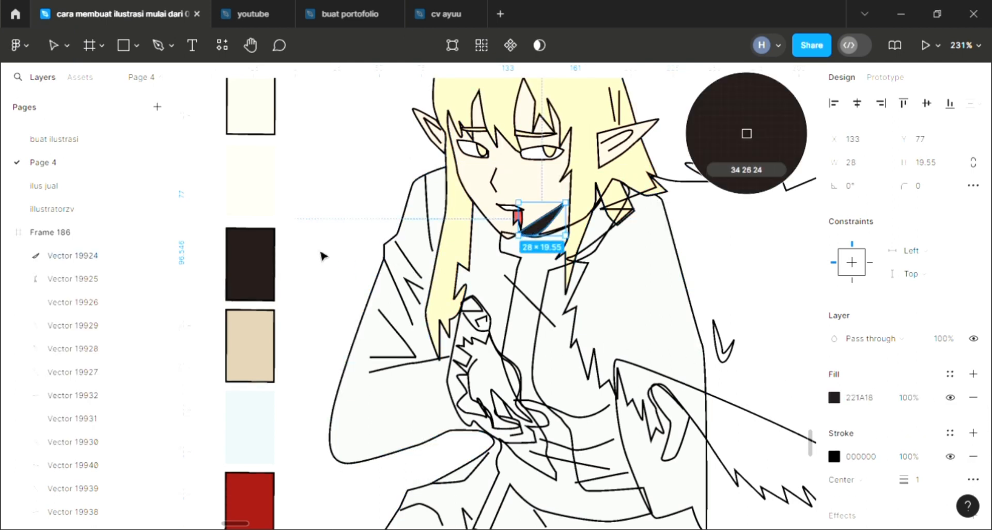
{"action": "left_click", "coordinate": [368, 334]}
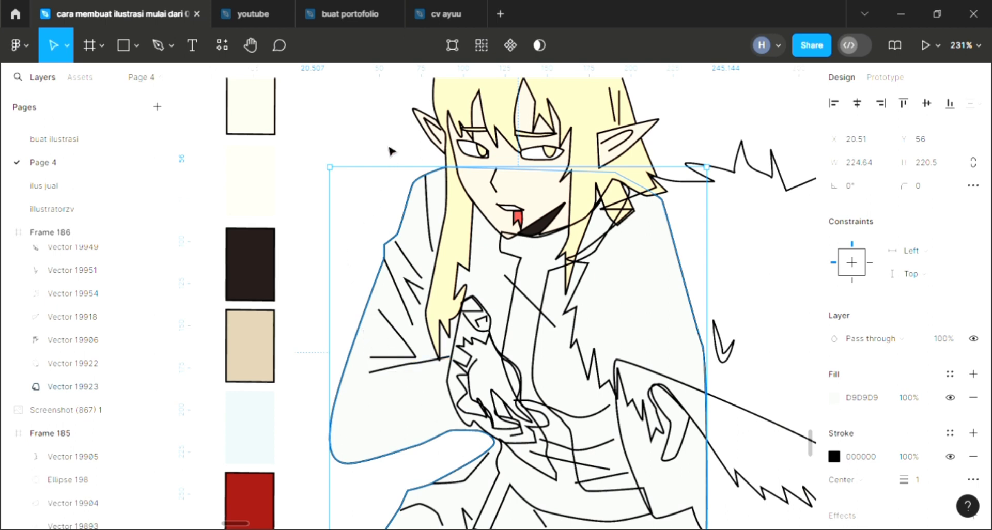
{"action": "left_click", "coordinate": [393, 163]}
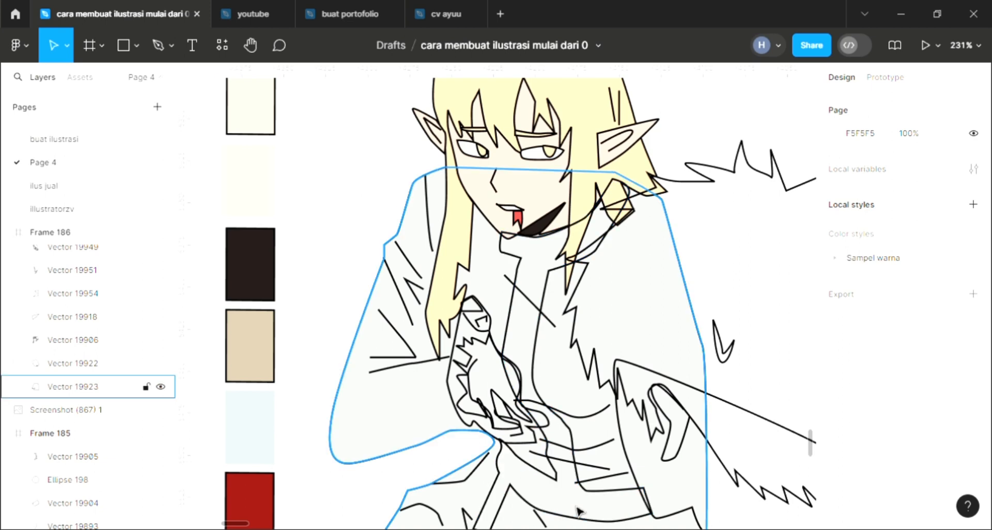
Fill the collar and long garment band down the chest with dark green 3C5A3D.
{"action": "scroll", "coordinate": [581, 509], "scroll_direction": "right", "scroll_amount": 2}
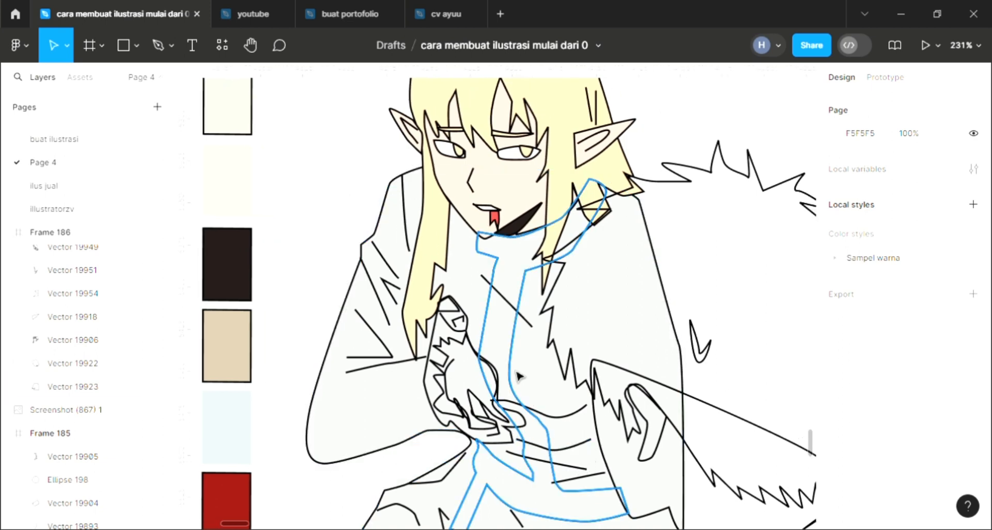
{"action": "left_click", "coordinate": [538, 391]}
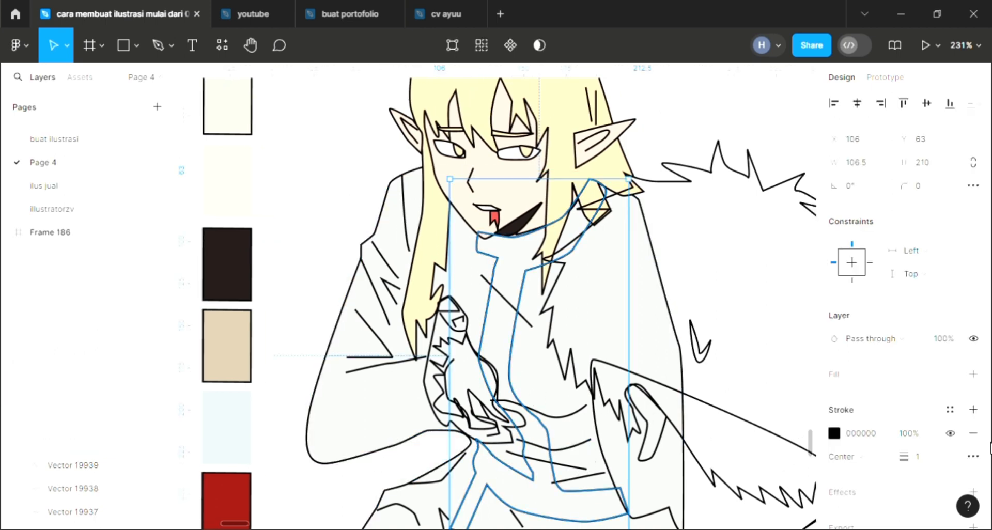
{"action": "left_click", "coordinate": [973, 373]}
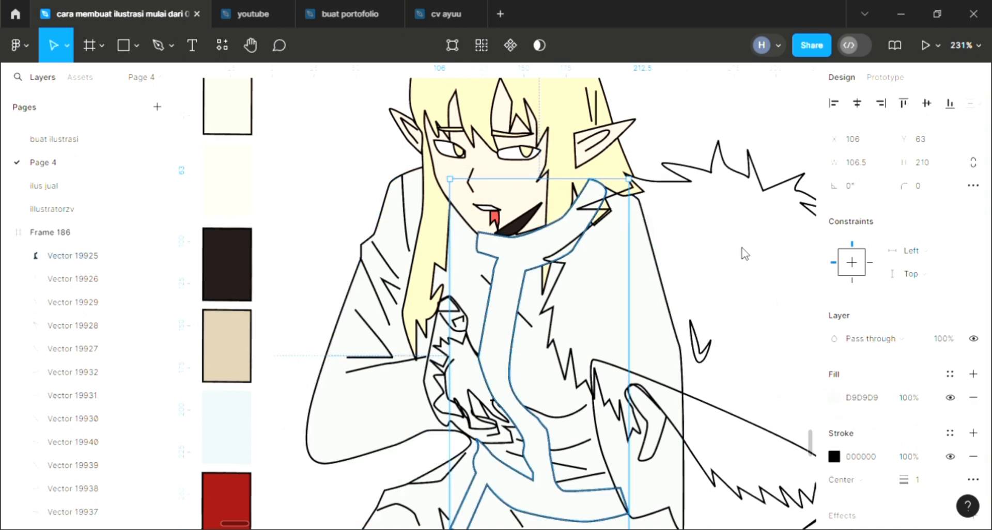
{"action": "left_click", "coordinate": [723, 345]}
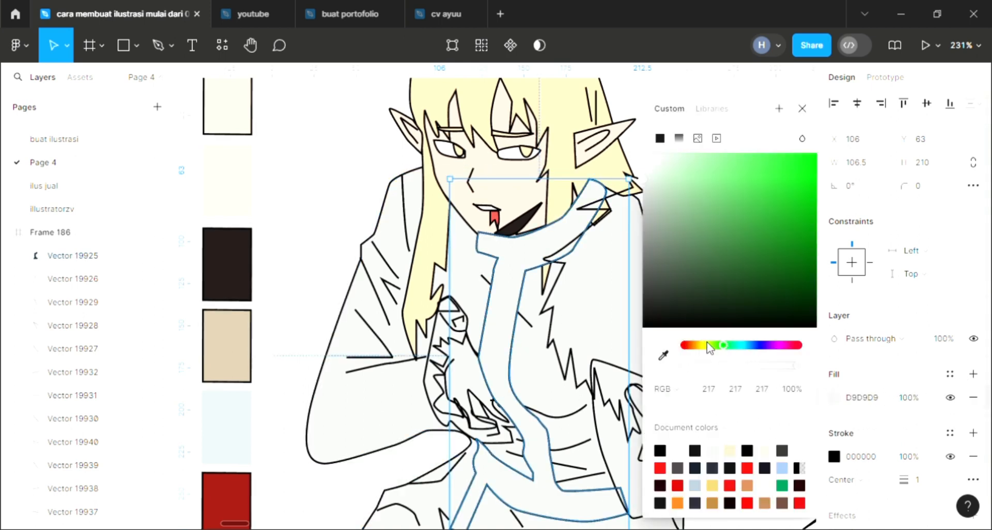
{"action": "left_click", "coordinate": [700, 266]}
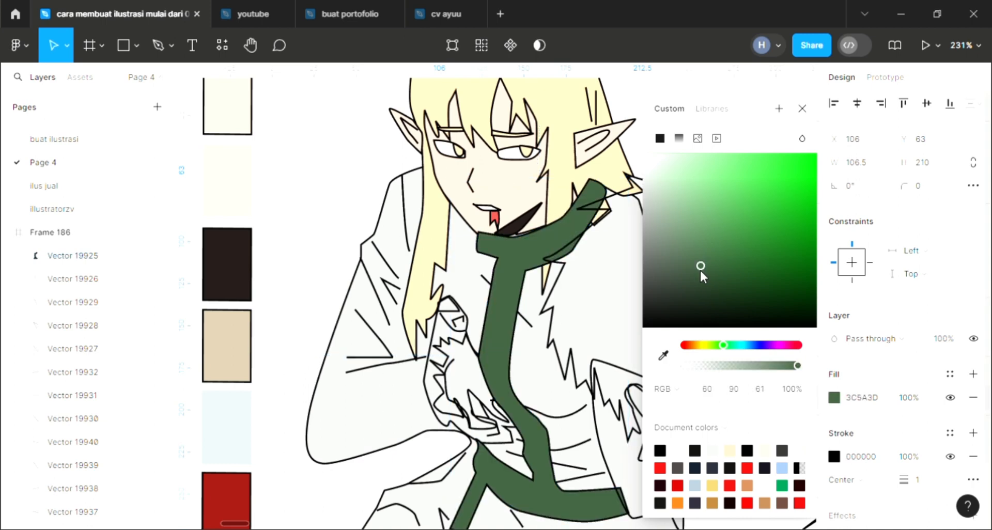
{"action": "left_click", "coordinate": [802, 110]}
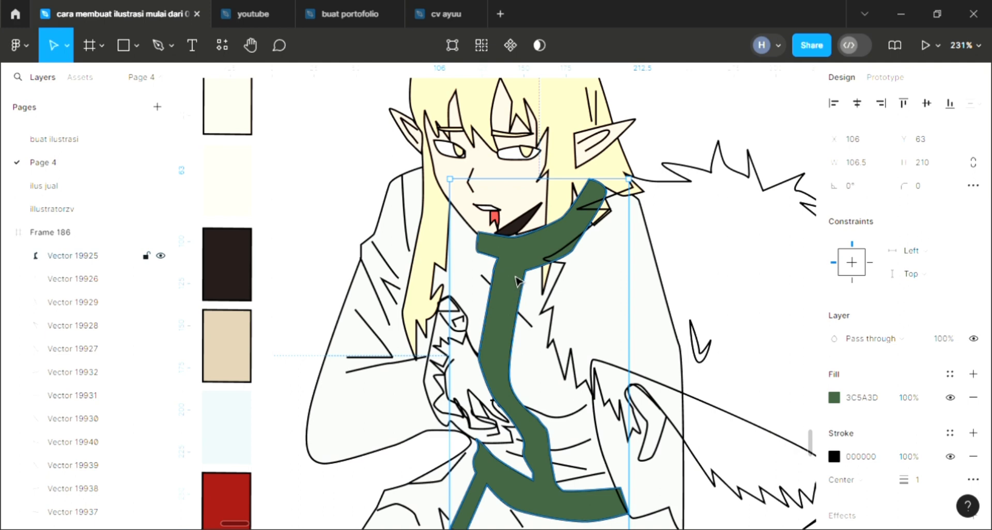
Send the green garment band to the back, then move the cloak shape behind it and clear the selection.
{"action": "key", "text": "["}
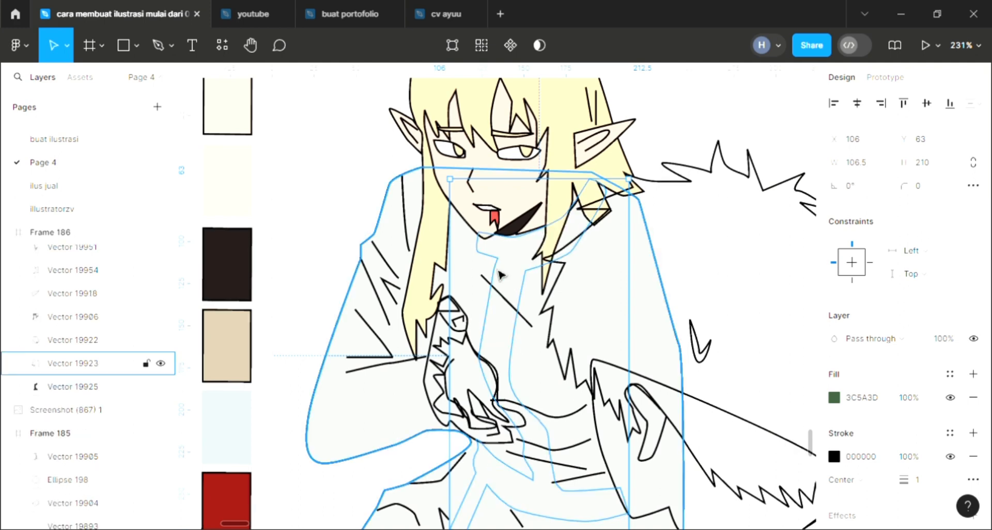
{"action": "left_click", "coordinate": [363, 297]}
{"action": "key", "text": "ctrl+["}
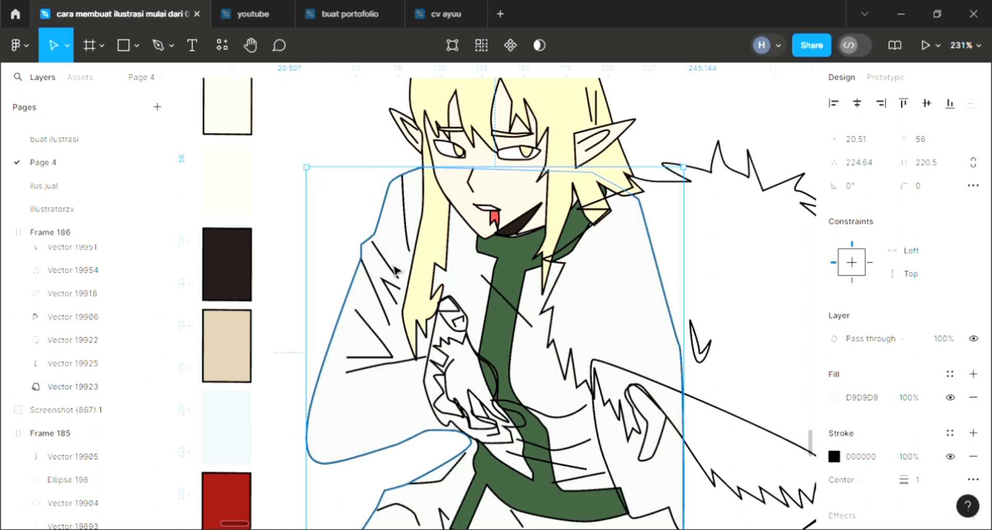
{"action": "key", "text": "Escape"}
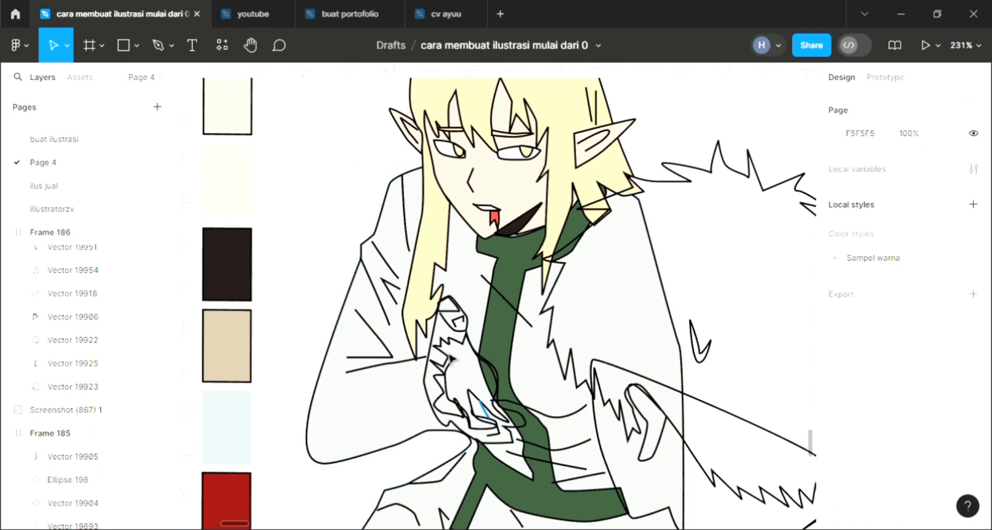
Fill the jagged shape on the hand with the red F8544D sampled from the shape below the mouth.
{"action": "left_click", "coordinate": [453, 355]}
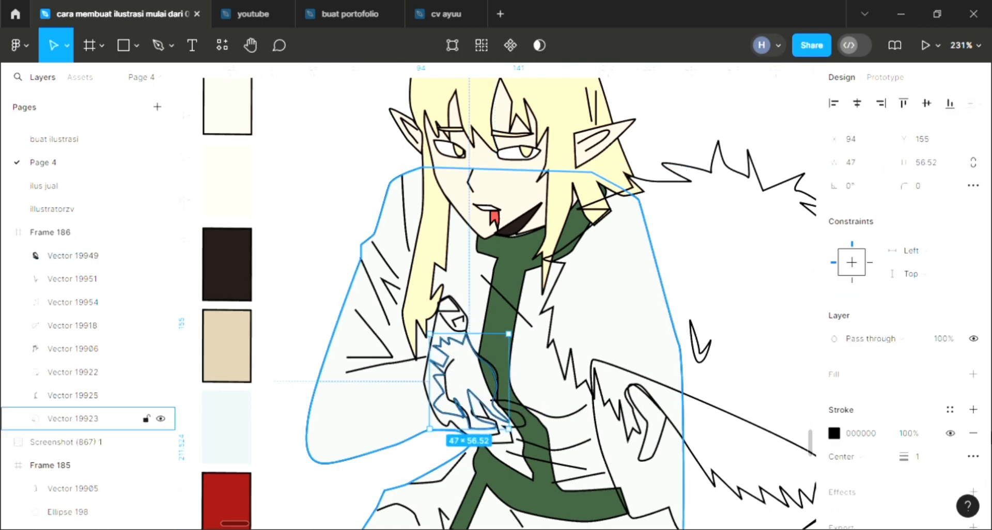
{"action": "left_click", "coordinate": [973, 374]}
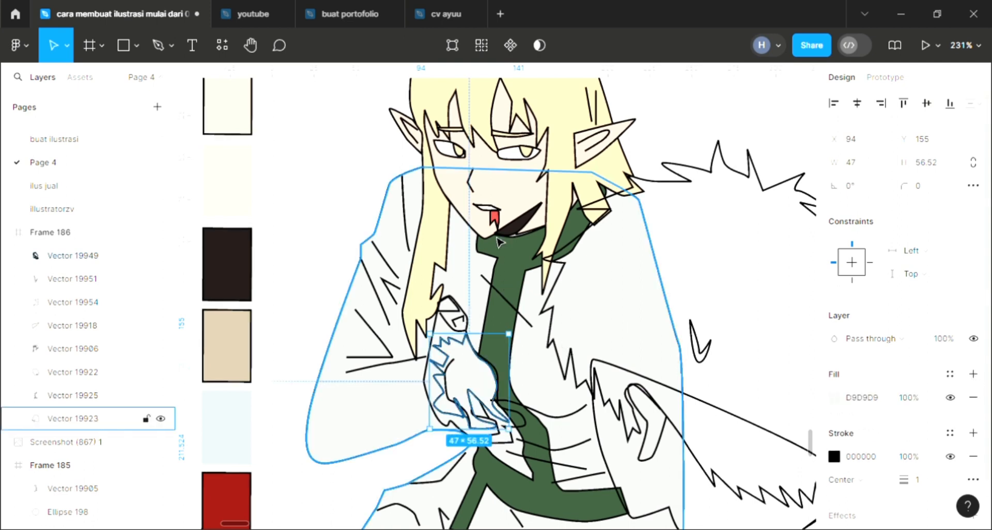
{"action": "key", "text": "i"}
{"action": "left_click", "coordinate": [495, 220]}
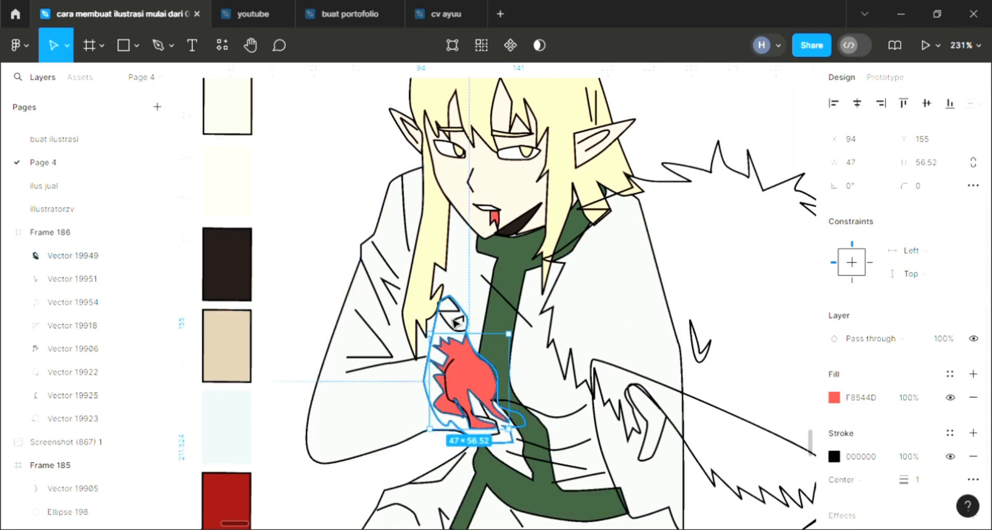
Fill the small fingertip shape at the upper end of the hand with the red sampled from the jagged hand shape.
{"action": "left_click", "coordinate": [450, 308]}
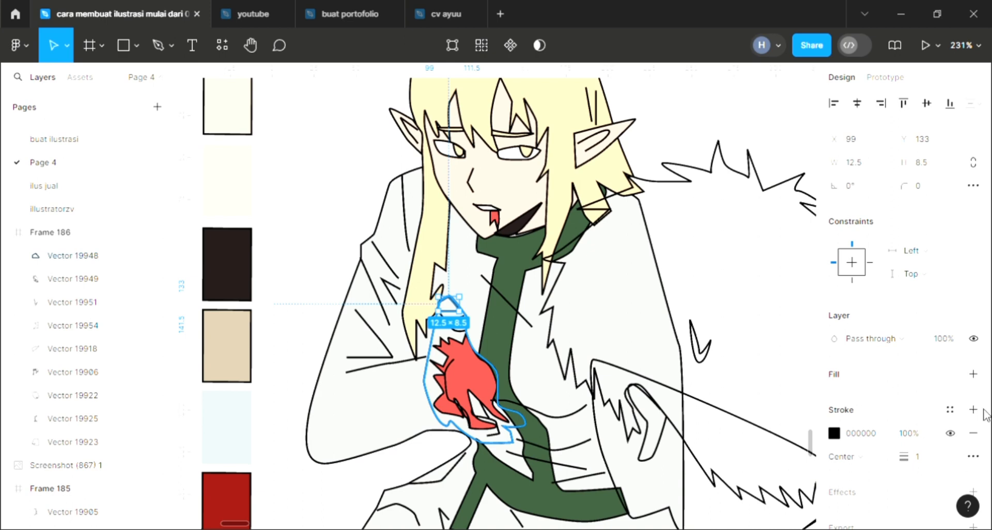
{"action": "left_click", "coordinate": [973, 374]}
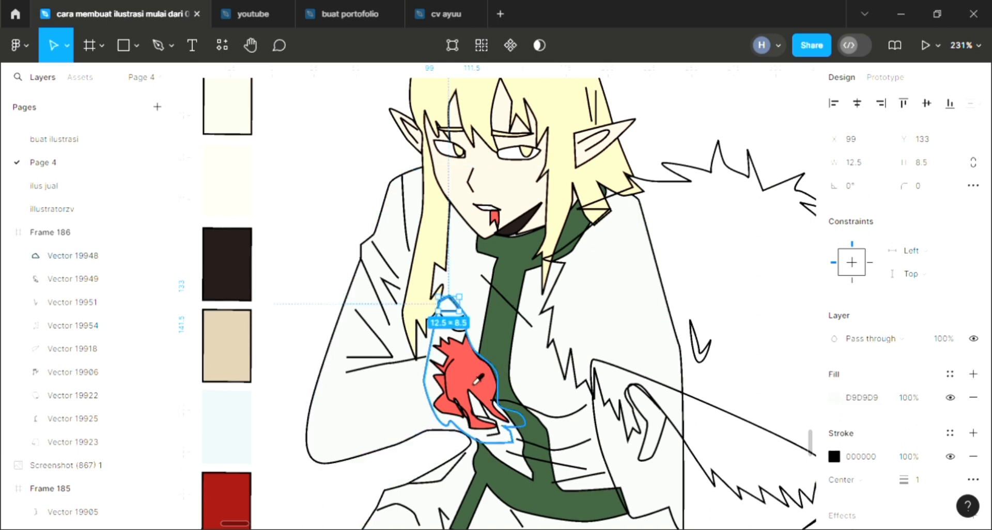
{"action": "left_click", "coordinate": [453, 408]}
Fill the hand outline with the skin tone F5D8CA sampled from the face and place it directly above the cloak in the layer order.
{"action": "left_click", "coordinate": [435, 416]}
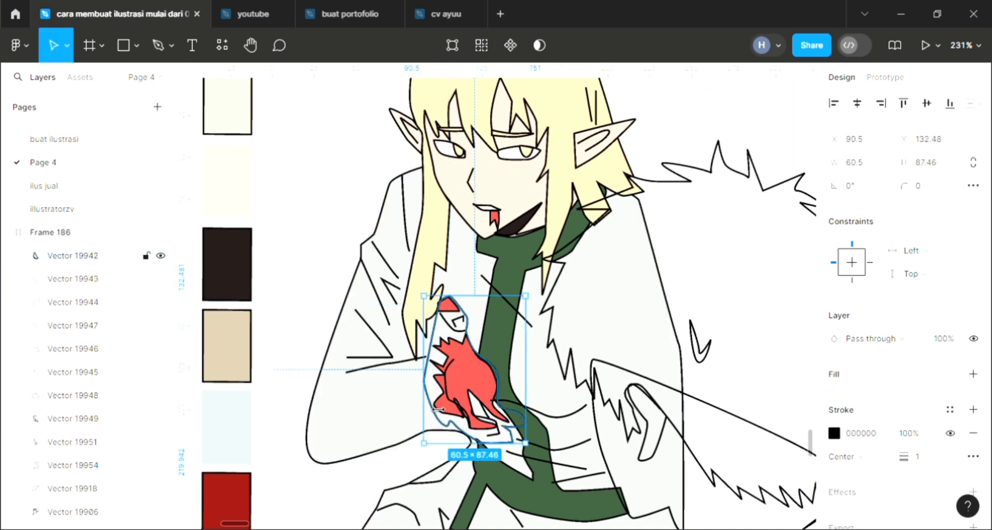
{"action": "left_click", "coordinate": [974, 374]}
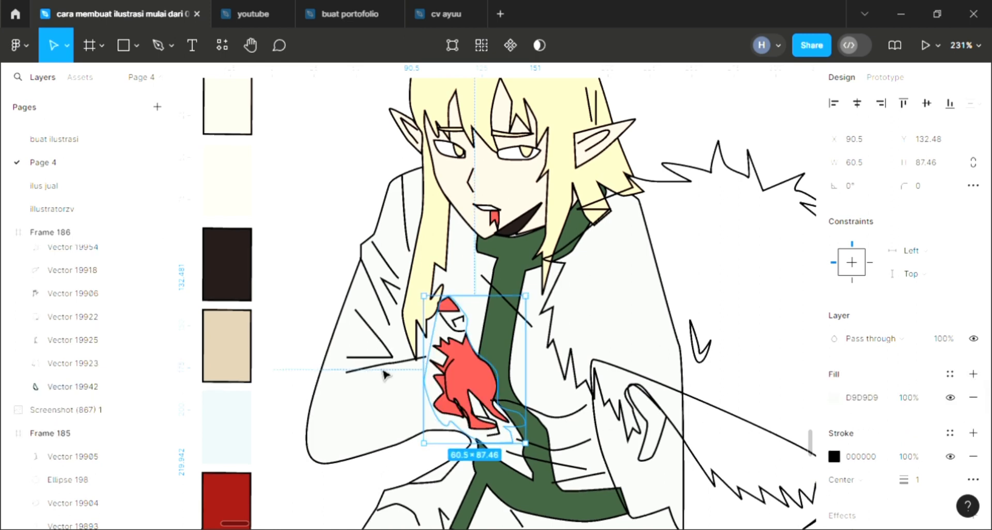
{"action": "key", "text": "i"}
{"action": "left_click", "coordinate": [526, 203]}
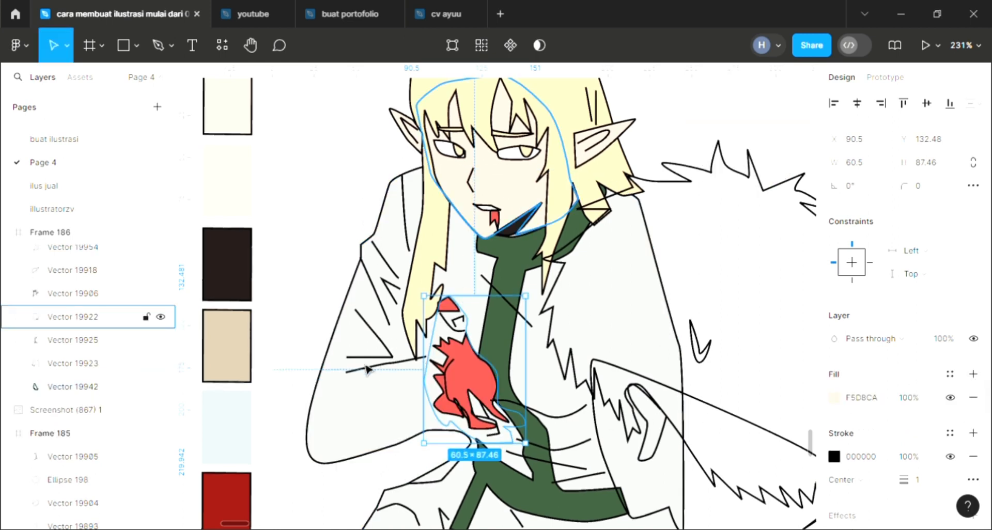
{"action": "left_click", "coordinate": [346, 412]}
{"action": "key", "text": "ctrl+bracketleft"}
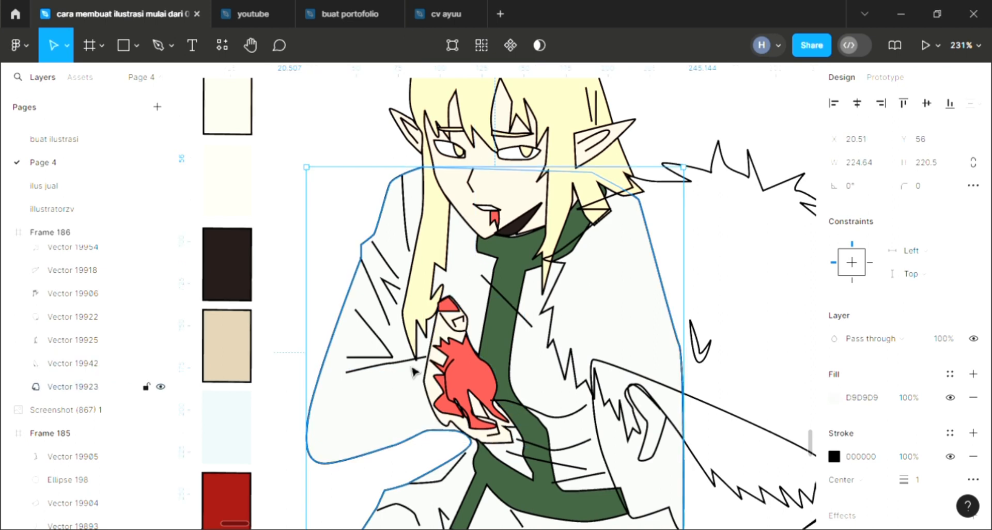
{"action": "scroll", "coordinate": [615, 344], "scroll_direction": "down", "scroll_amount": 3}
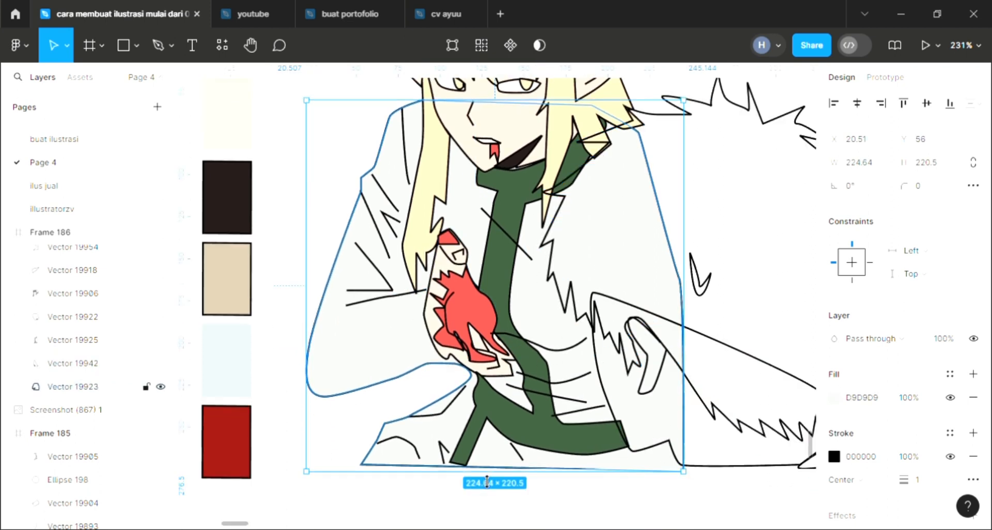
{"action": "scroll", "coordinate": [555, 440], "scroll_direction": "up", "scroll_amount": 1}
{"action": "scroll", "coordinate": [556, 440], "scroll_direction": "right", "scroll_amount": 2}
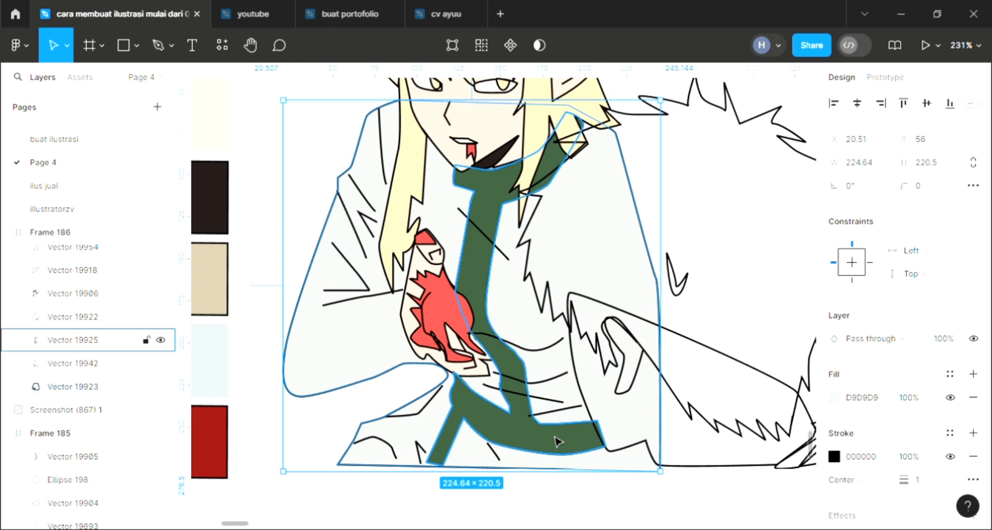
{"action": "scroll", "coordinate": [556, 440], "scroll_direction": "right", "scroll_amount": 2}
{"action": "scroll", "coordinate": [556, 439], "scroll_direction": "up", "scroll_amount": 1}
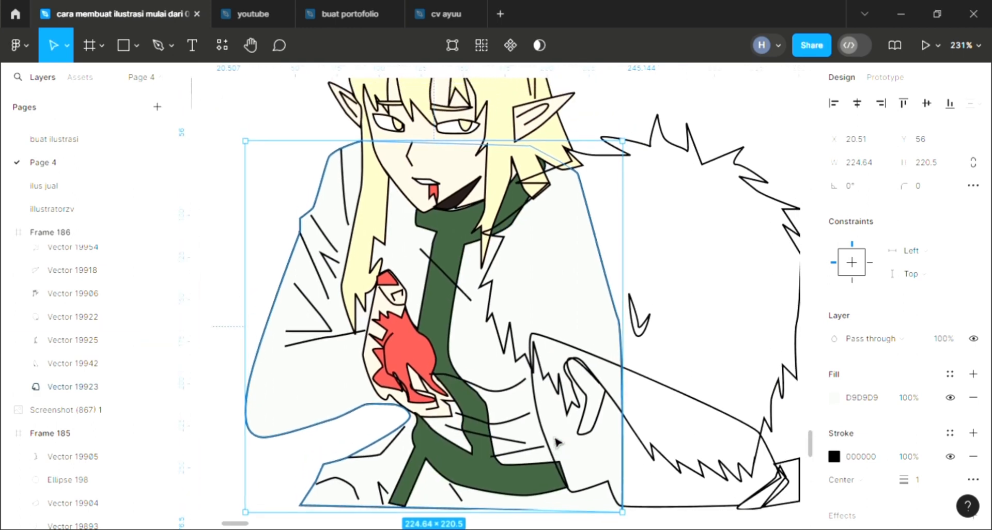
{"action": "scroll", "coordinate": [557, 442], "scroll_direction": "down", "scroll_amount": 3}
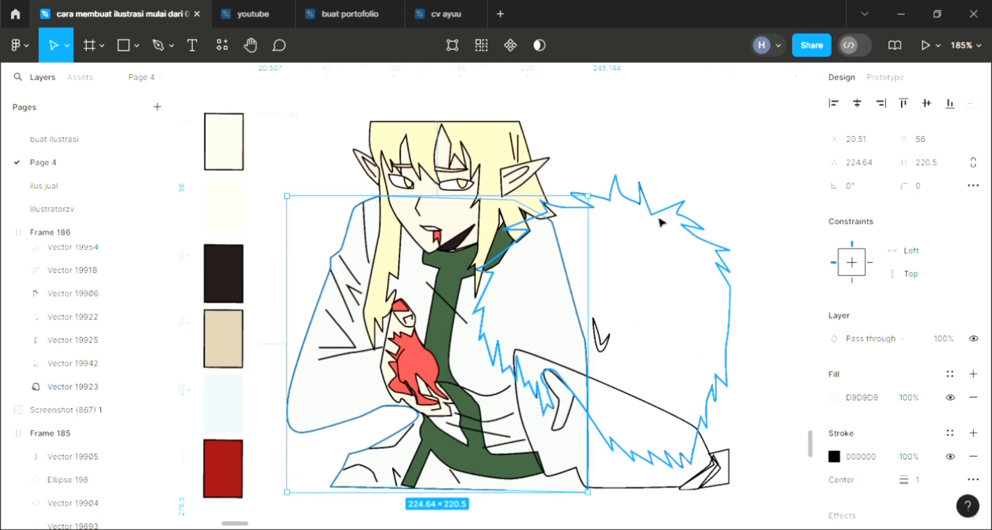
{"action": "left_click", "coordinate": [660, 217]}
{"action": "scroll", "coordinate": [579, 362], "scroll_direction": "up", "scroll_amount": 2}
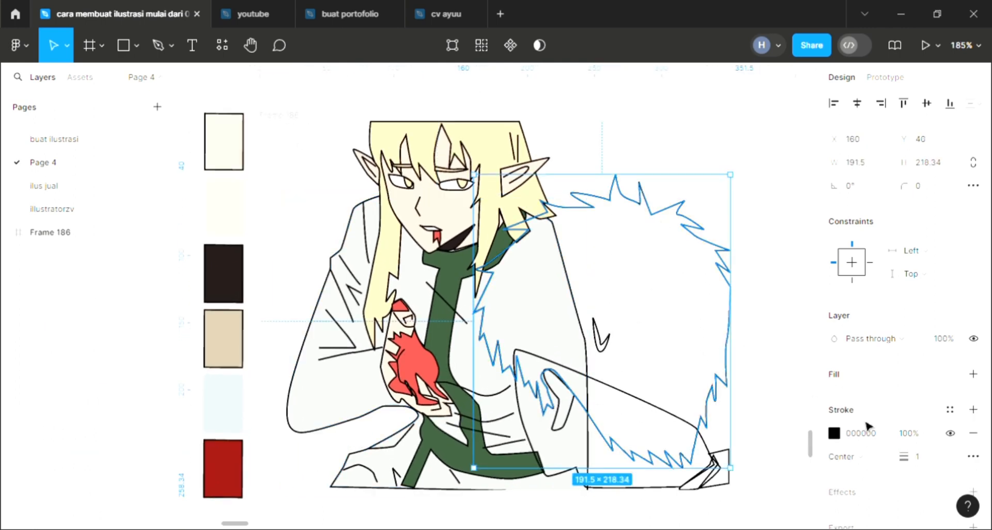
{"action": "left_click", "coordinate": [603, 341]}
{"action": "key", "text": "Escape"}
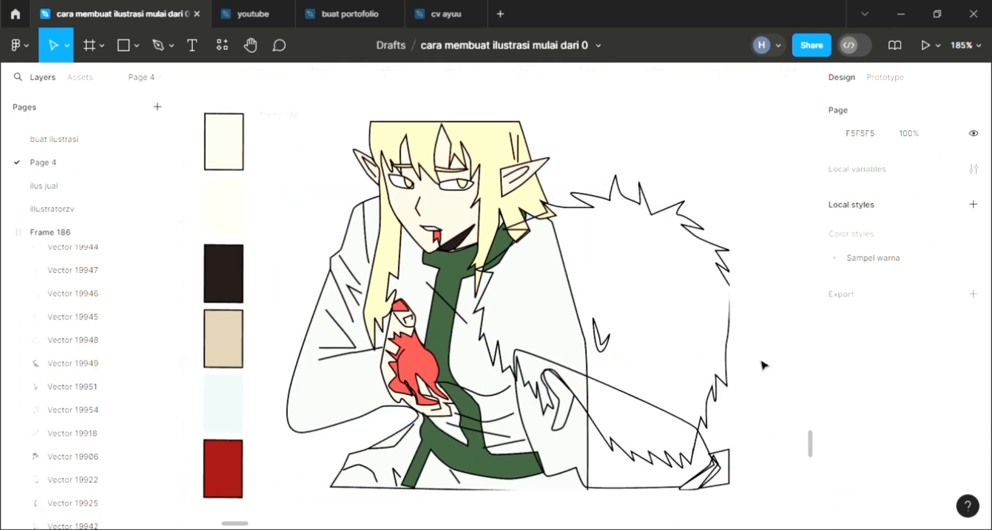
Add a default fill to the second figure's large spiky hair shape.
{"action": "left_click", "coordinate": [680, 219]}
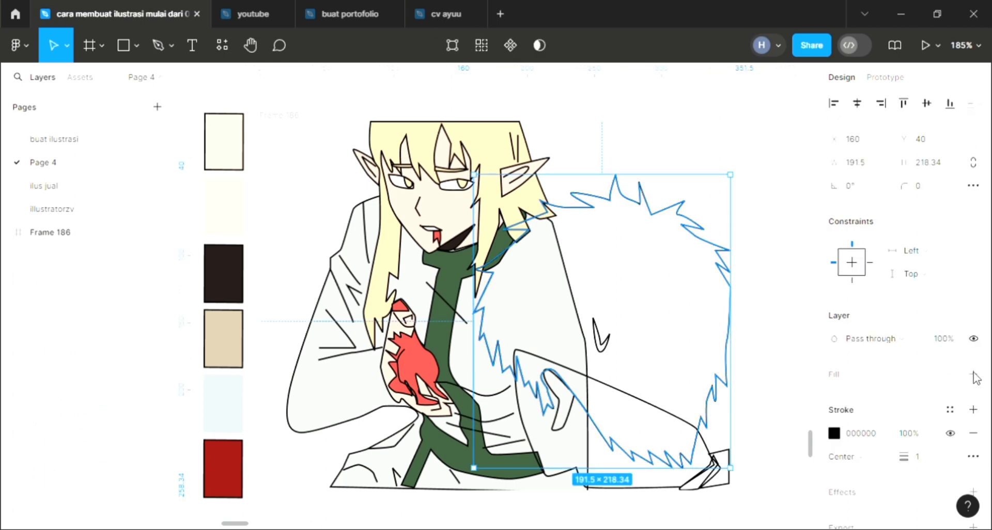
{"action": "left_click", "coordinate": [974, 374]}
{"action": "left_click", "coordinate": [622, 400]}
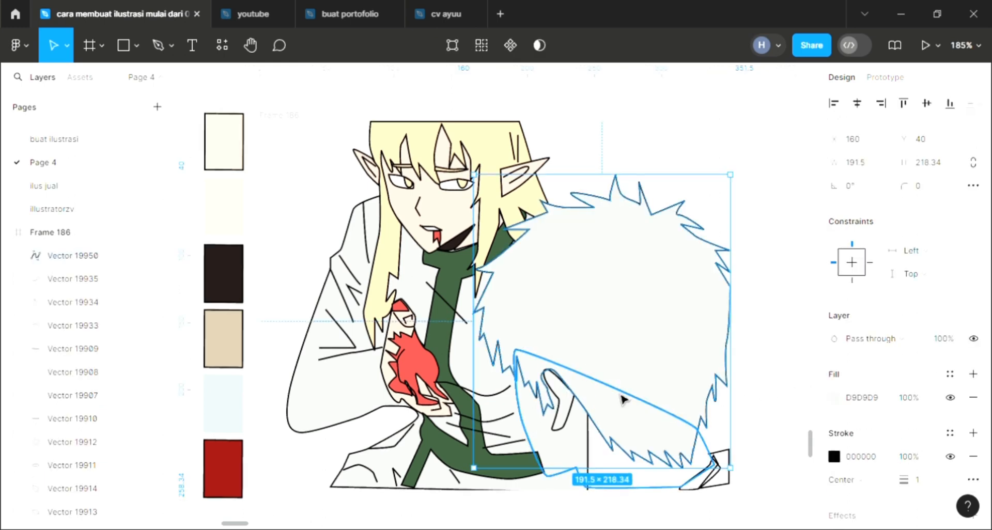
Move the spiky hair shape backward in the layer order until it sits behind the elf's blond hair and the line details.
{"action": "key", "text": "ctrl+bracketleft"}
{"action": "key", "text": "ctrl+bracketleft"}
{"action": "key", "text": "ctrl+bracketleft"}
{"action": "key", "text": "ctrl+bracketleft"}
{"action": "key", "text": "ctrl+bracketleft"}
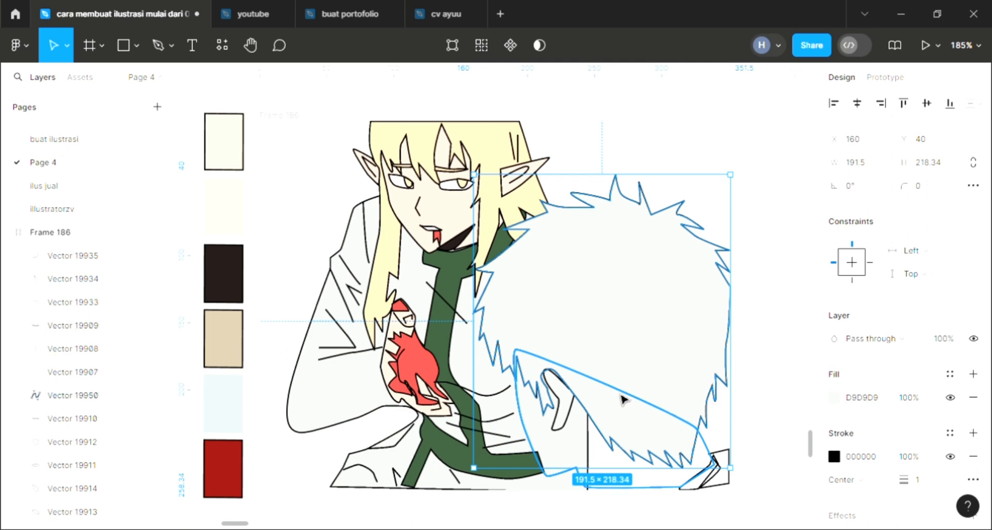
{"action": "key", "text": "ctrl+bracketleft"}
{"action": "key", "text": "ctrl+bracketleft"}
{"action": "key", "text": "ctrl+bracketleft"}
{"action": "key", "text": "ctrl+bracketleft"}
{"action": "key", "text": "ctrl+bracketleft"}
{"action": "key", "text": "ctrl+bracketleft"}
{"action": "key", "text": "ctrl+bracketleft"}
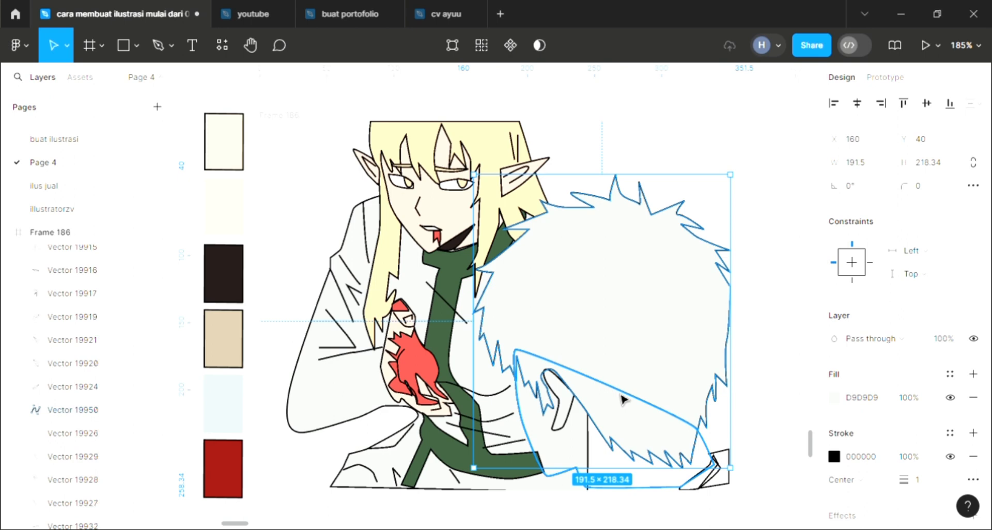
{"action": "key", "text": "ctrl+bracketleft"}
{"action": "key", "text": "ctrl+bracketleft"}
{"action": "key", "text": "ctrl+bracketleft"}
{"action": "key", "text": "ctrl+bracketleft"}
{"action": "key", "text": "ctrl+bracketleft"}
{"action": "key", "text": "ctrl+bracketleft"}
{"action": "key", "text": "ctrl+bracketleft"}
{"action": "key", "text": "ctrl+bracketleft"}
{"action": "key", "text": "ctrl+bracketleft"}
{"action": "key", "text": "ctrl+bracketleft"}
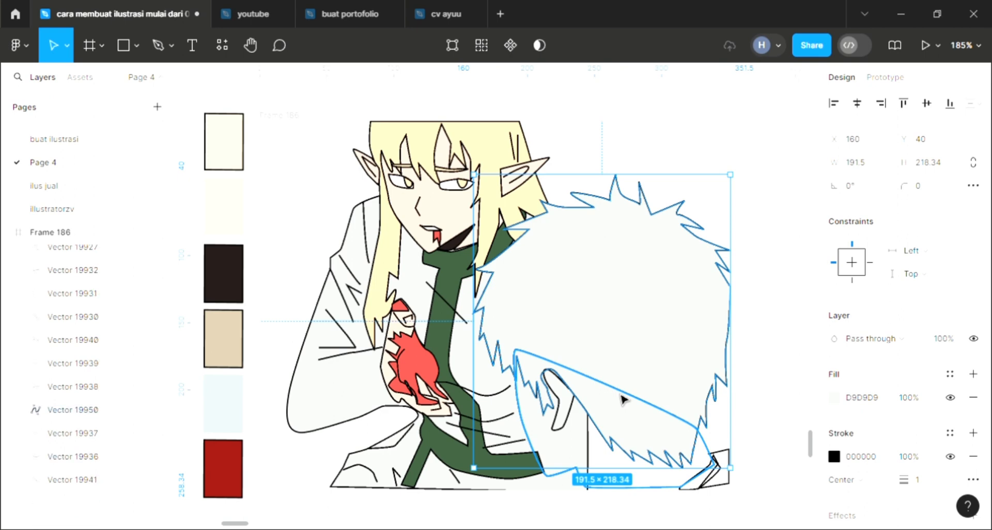
{"action": "key", "text": "ctrl+bracketleft"}
{"action": "key", "text": "ctrl+bracketleft"}
{"action": "key", "text": "ctrl+bracketleft"}
{"action": "key", "text": "ctrl+bracketleft"}
{"action": "key", "text": "ctrl+bracketleft"}
{"action": "key", "text": "ctrl+bracketleft"}
{"action": "key", "text": "ctrl+bracketleft"}
{"action": "key", "text": "ctrl+bracketleft"}
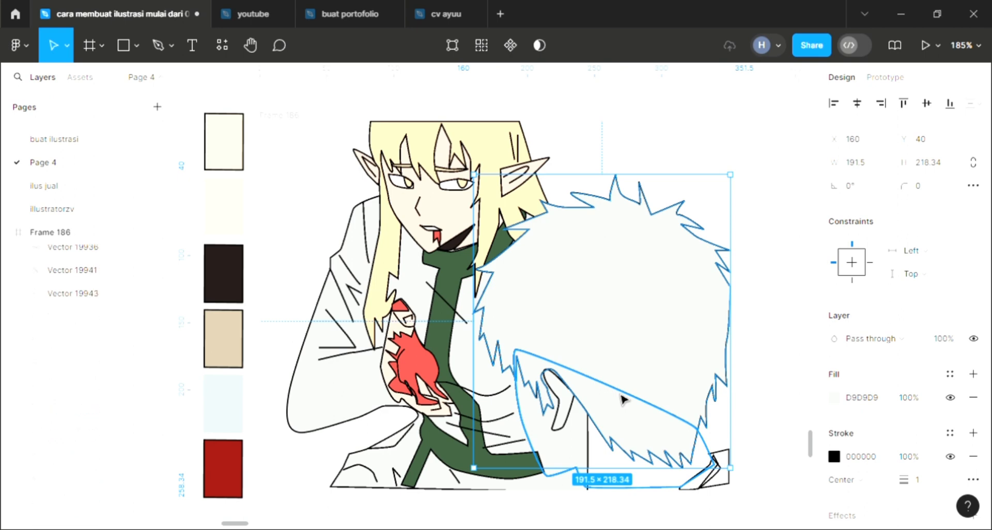
{"action": "key", "text": "ctrl+bracketleft"}
{"action": "key", "text": "ctrl+bracketleft"}
{"action": "key", "text": "ctrl+bracketleft"}
{"action": "key", "text": "ctrl+bracketleft"}
{"action": "key", "text": "ctrl+bracketleft"}
{"action": "key", "text": "ctrl+bracketleft"}
{"action": "key", "text": "ctrl+bracketleft"}
{"action": "key", "text": "ctrl+bracketleft"}
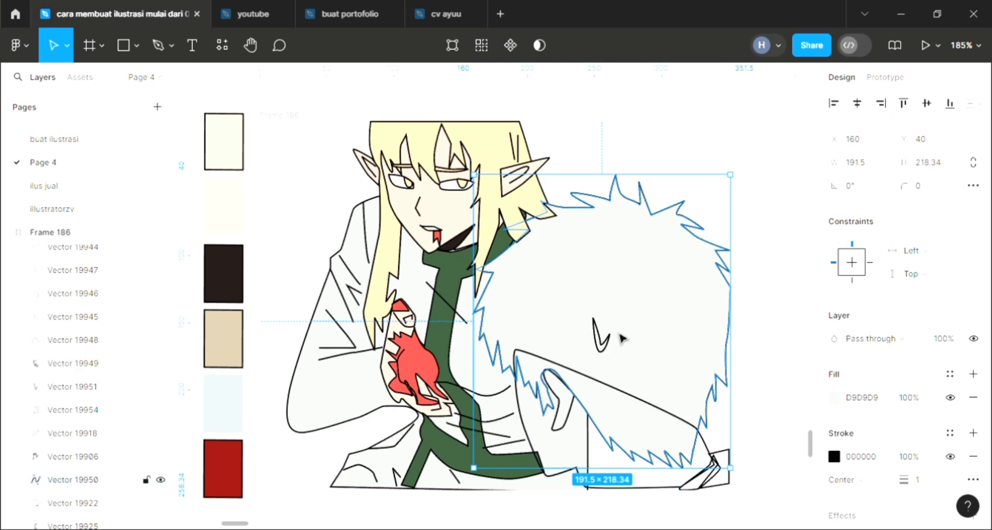
Add a light fill to the small V-shaped mark inside the spiky hair shape.
{"action": "left_click", "coordinate": [608, 343]}
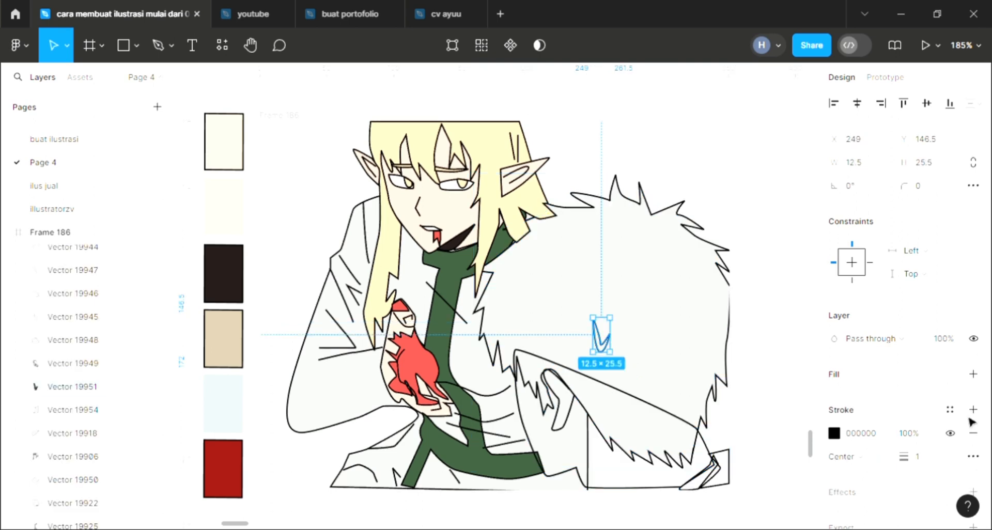
{"action": "left_click", "coordinate": [974, 375]}
{"action": "key", "text": "i"}
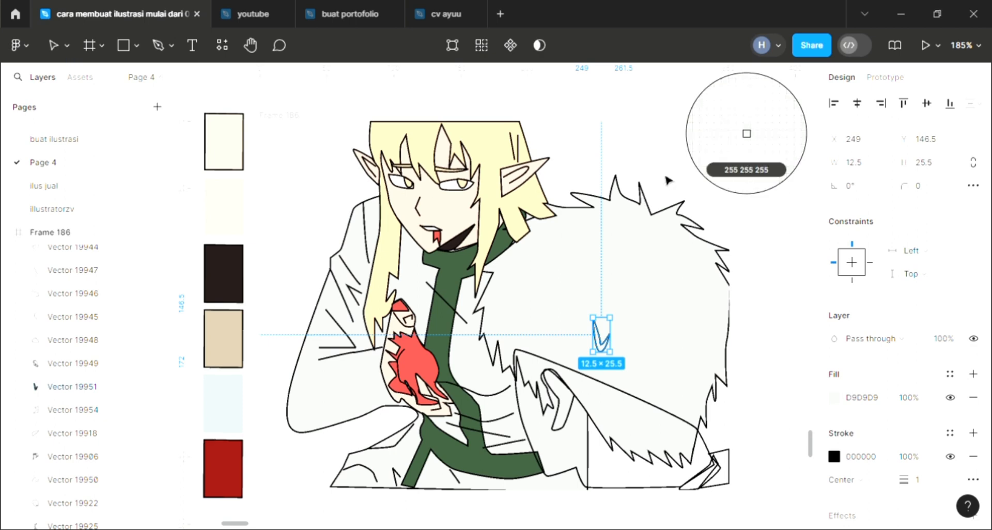
{"action": "left_click", "coordinate": [691, 311]}
Fill the spiky hair shape with the dark brown 221A18 sampled from the dark swatch.
{"action": "left_click", "coordinate": [574, 338]}
{"action": "key", "text": "i"}
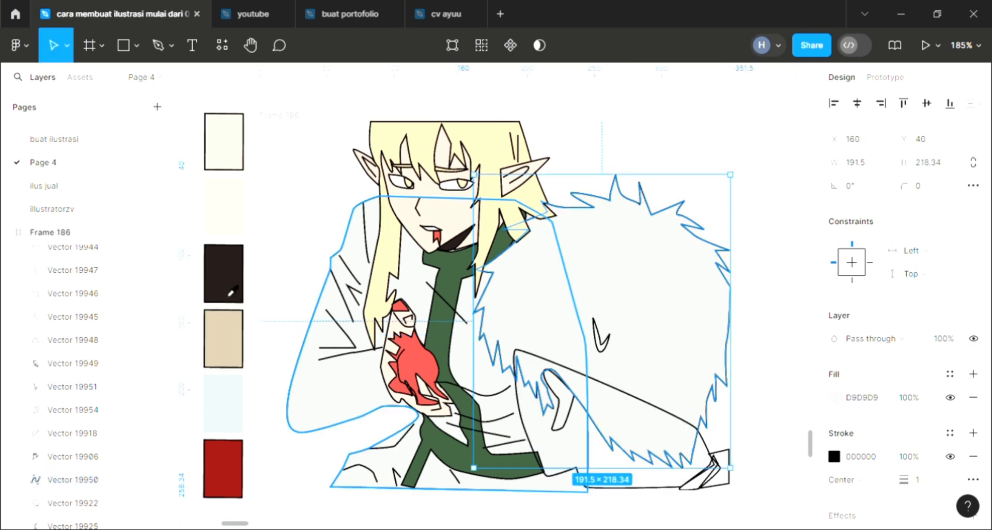
{"action": "left_click", "coordinate": [521, 482]}
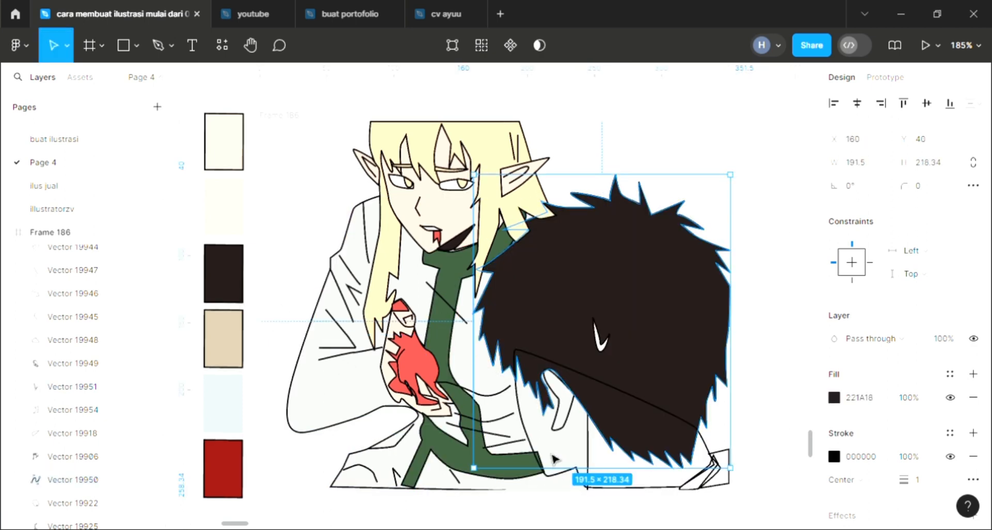
Add a fill to the second figure's face and neck shape and move it to the bottom of the frame's layer order.
{"action": "left_click", "coordinate": [556, 486]}
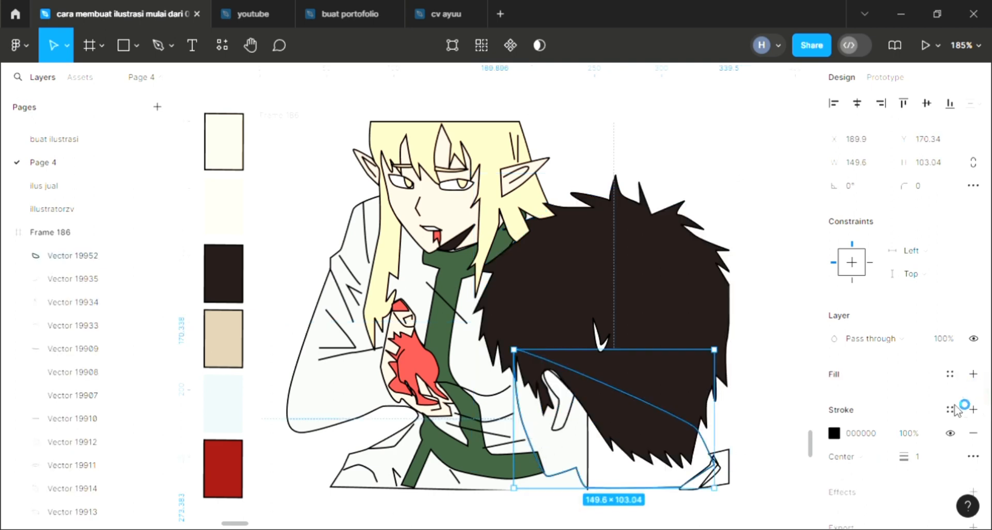
{"action": "left_click", "coordinate": [974, 374]}
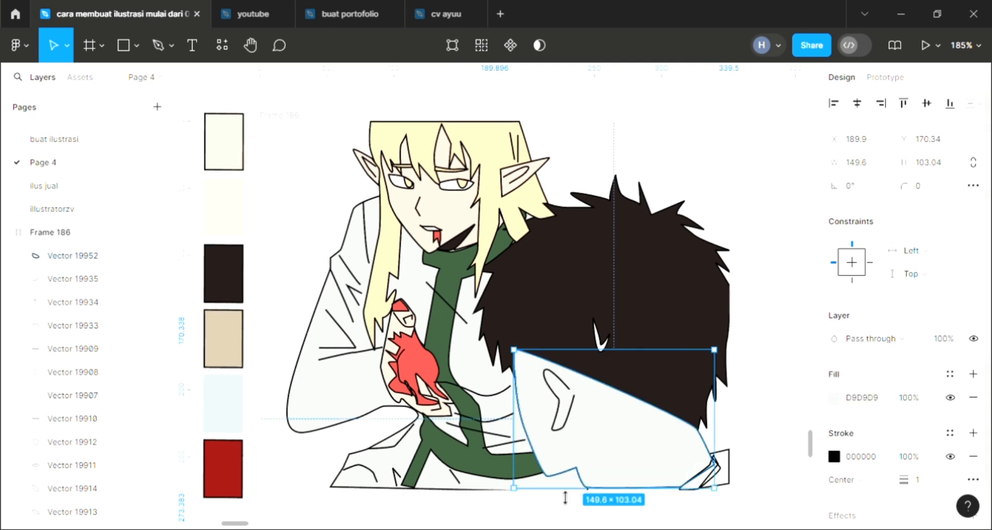
{"action": "key", "text": "ctrl+["}
{"action": "key", "text": "ctrl+["}
{"action": "key", "text": "ctrl+["}
{"action": "key", "text": "ctrl+["}
{"action": "key", "text": "ctrl+["}
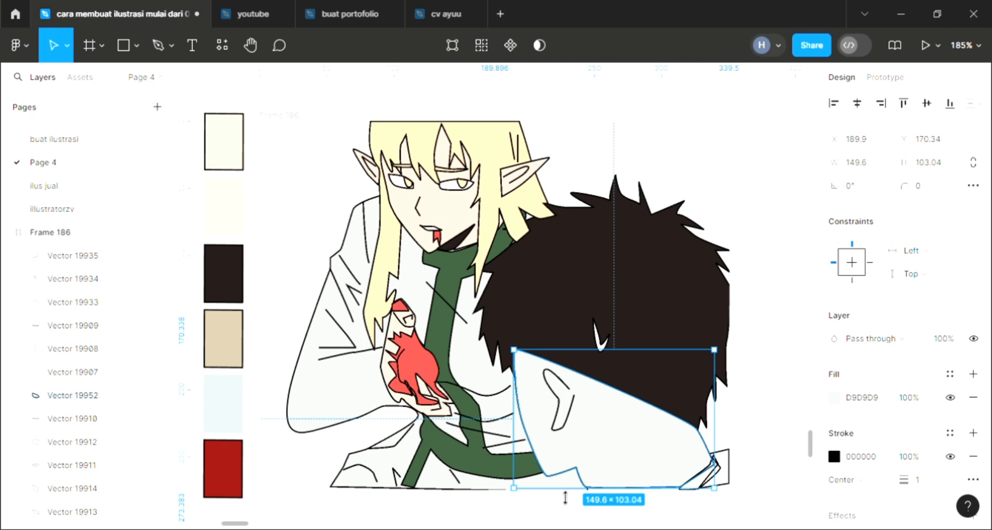
{"action": "key", "text": "ctrl+["}
{"action": "key", "text": "ctrl+["}
{"action": "key", "text": "ctrl+["}
{"action": "key", "text": "ctrl+["}
{"action": "key", "text": "ctrl+["}
{"action": "key", "text": "ctrl+["}
{"action": "key", "text": "ctrl+["}
{"action": "key", "text": "ctrl+["}
{"action": "key", "text": "ctrl+["}
{"action": "key", "text": "ctrl+["}
{"action": "key", "text": "ctrl+["}
{"action": "key", "text": "ctrl+["}
{"action": "key", "text": "ctrl+["}
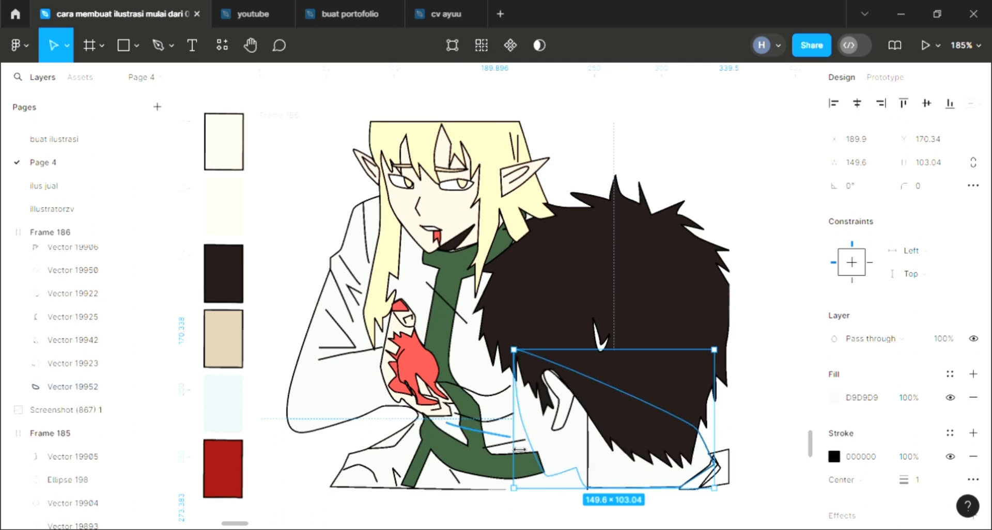
Move the cloak shape behind the second figure's face and neck shape.
{"action": "left_click", "coordinate": [320, 406]}
{"action": "key", "text": "ctrl+["}
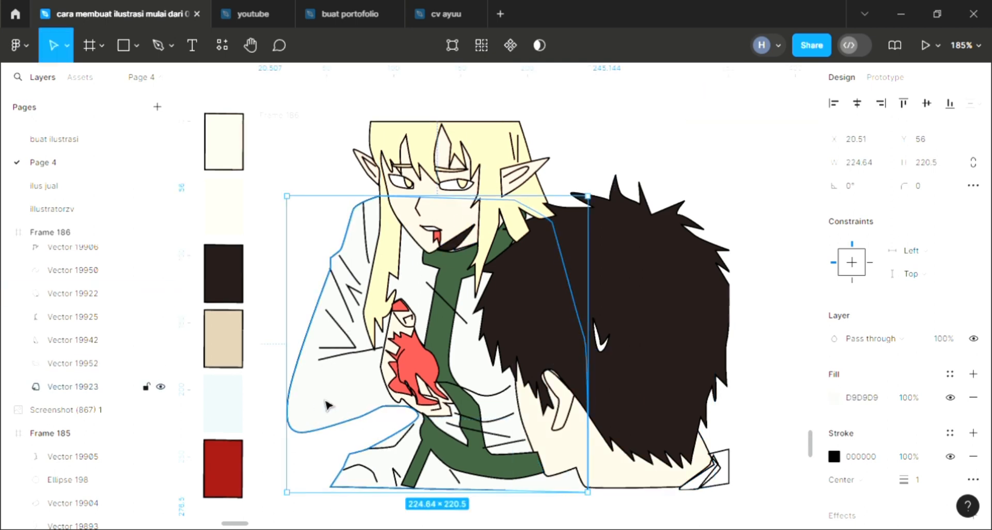
Add a white FFFFFF stroke to the small collar shape beside the second figure's neck and clear the selection.
{"action": "left_click", "coordinate": [703, 486]}
{"action": "left_click", "coordinate": [973, 410]}
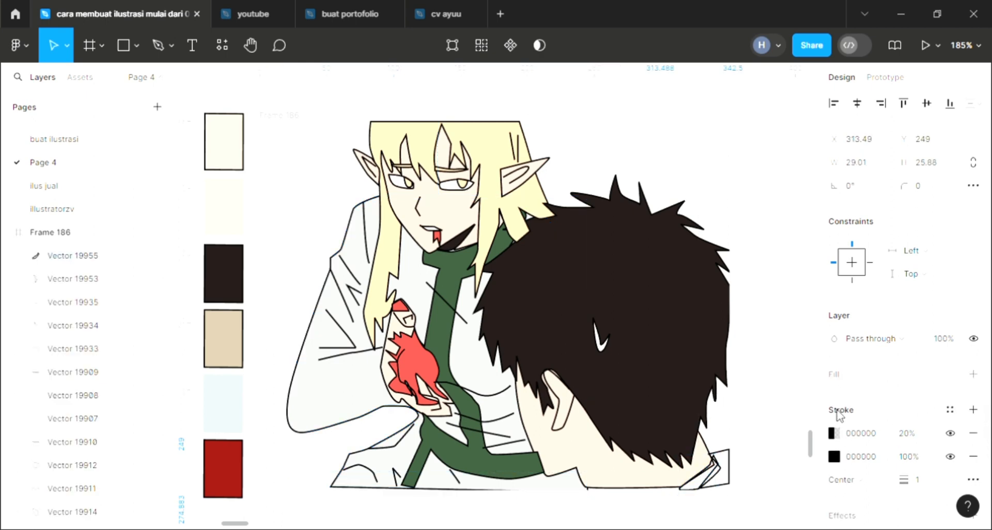
{"action": "key", "text": "i"}
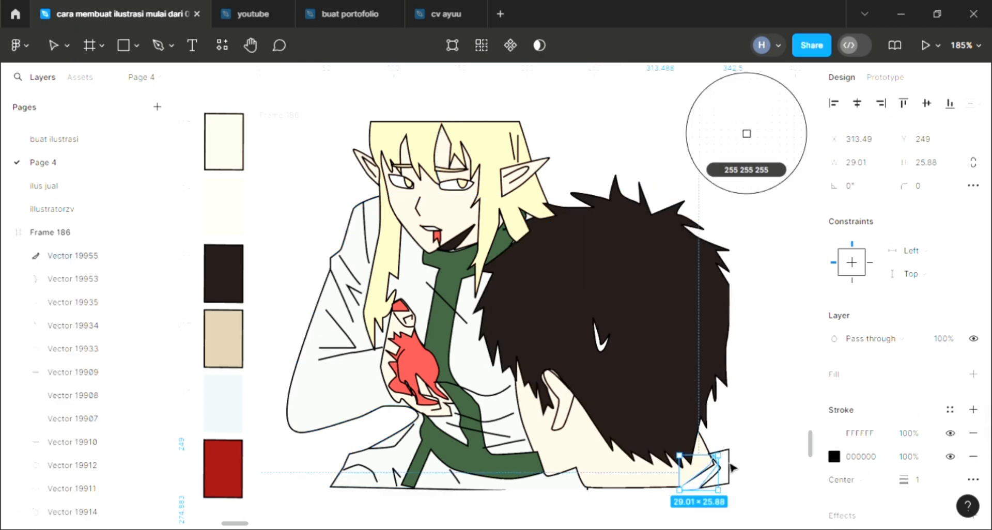
{"action": "key", "text": "Escape"}
{"action": "key", "text": "Escape"}
Fill the collar piece behind the second figure's neck with light blue A9BFD3.
{"action": "left_click", "coordinate": [733, 468]}
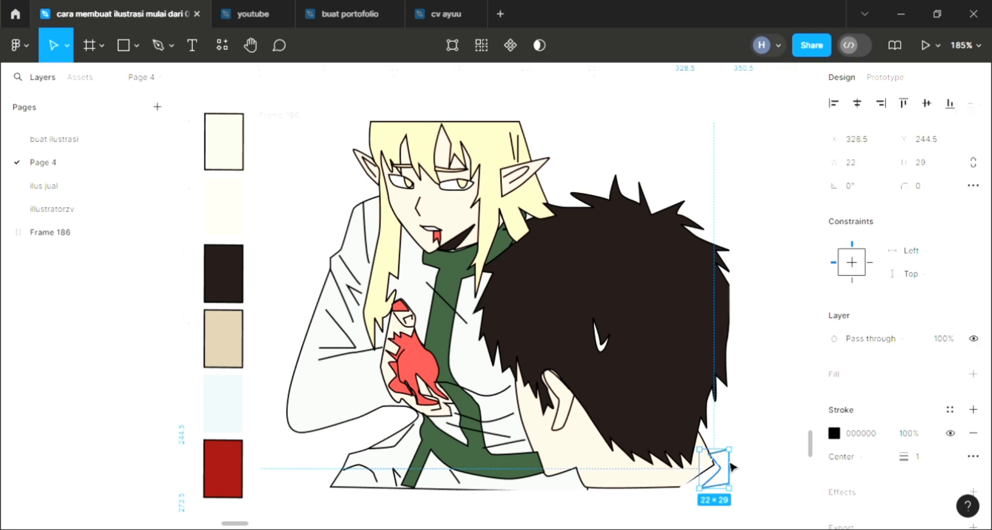
{"action": "left_click", "coordinate": [974, 375]}
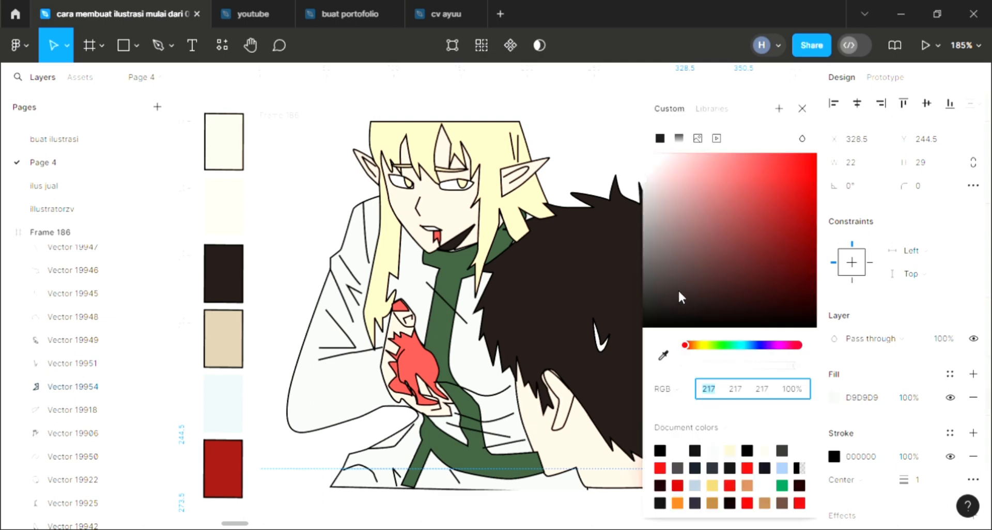
{"action": "left_click", "coordinate": [751, 345]}
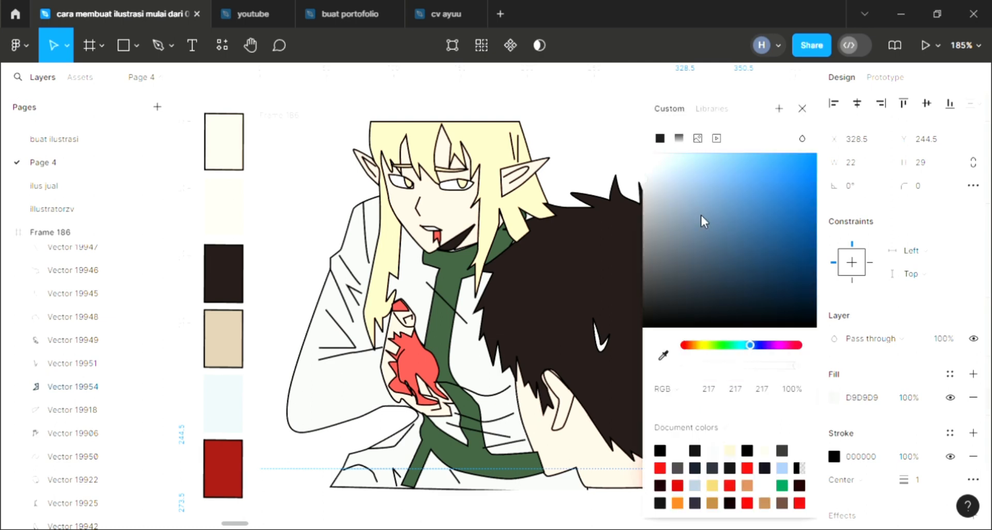
{"action": "left_click", "coordinate": [678, 183]}
{"action": "left_click", "coordinate": [807, 110]}
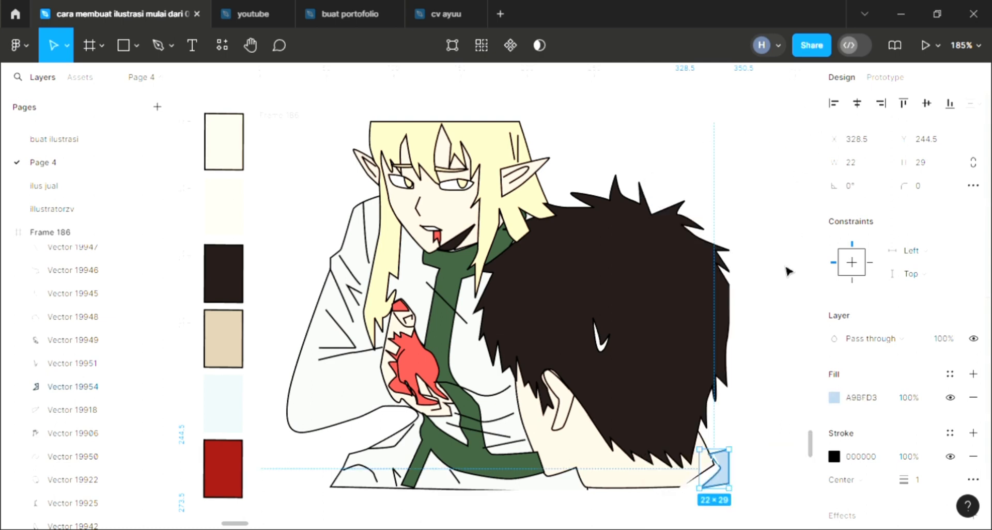
Reorder the green collar trim so it sits behind the second figure's neck shape and directly in front of the white cloak shape.
{"action": "left_click", "coordinate": [345, 410]}
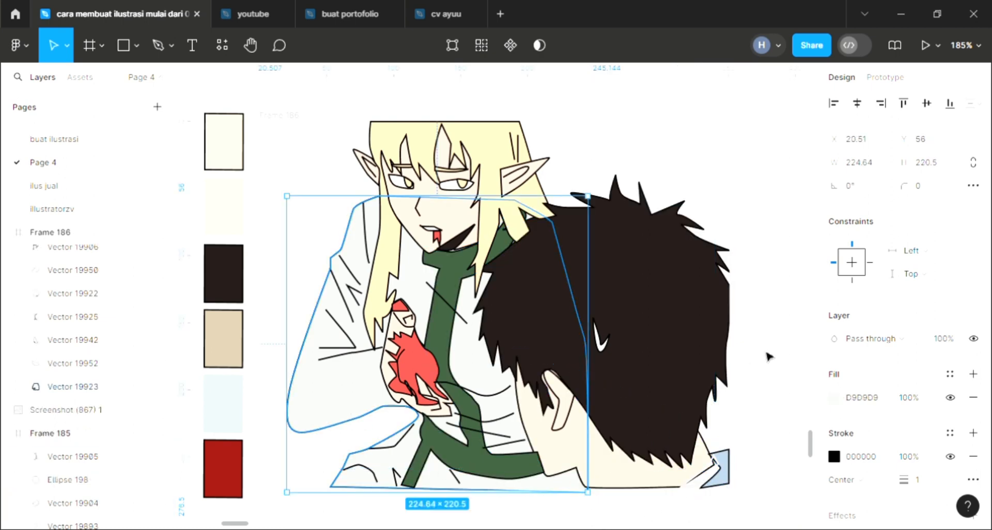
{"action": "left_click", "coordinate": [738, 456]}
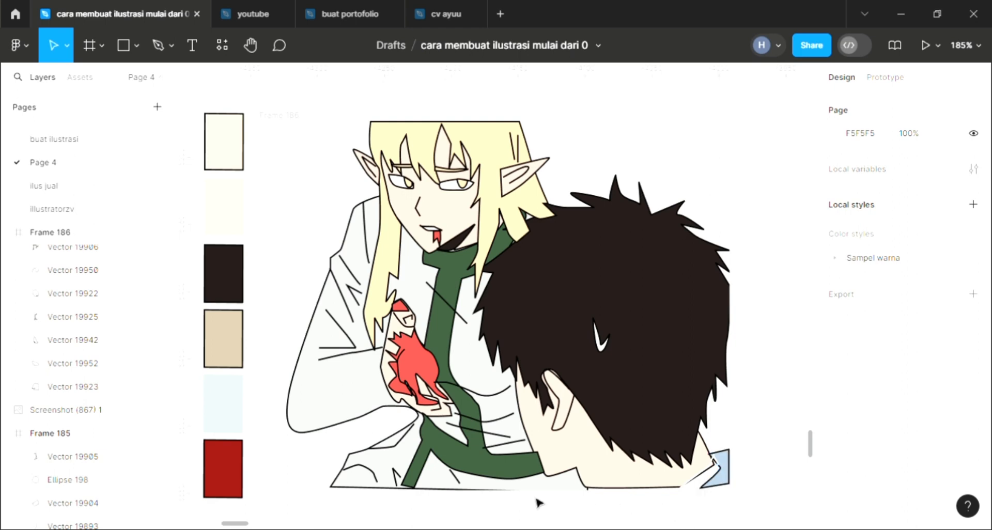
{"action": "left_click", "coordinate": [530, 474]}
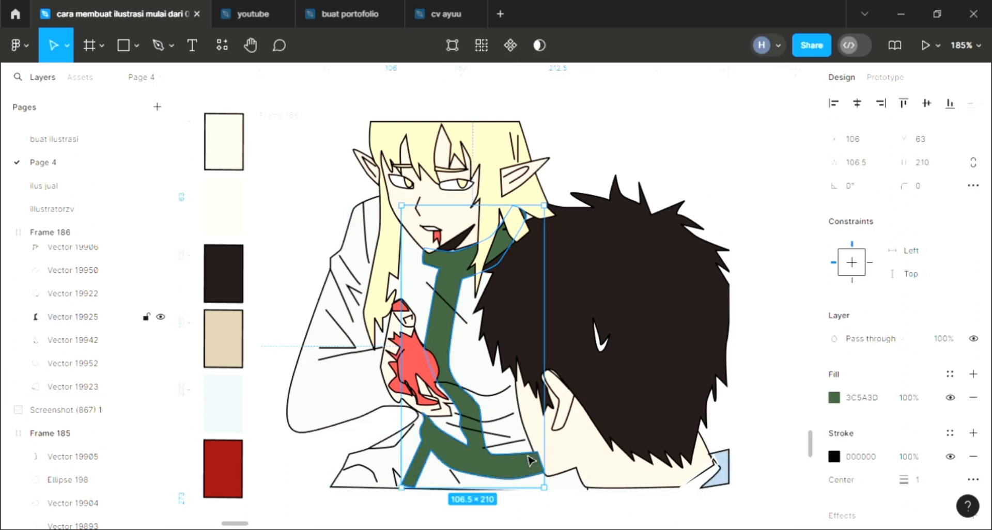
{"action": "key", "text": "ctrl+bracketleft"}
{"action": "key", "text": "ctrl+bracketleft"}
{"action": "key", "text": "ctrl+bracketleft"}
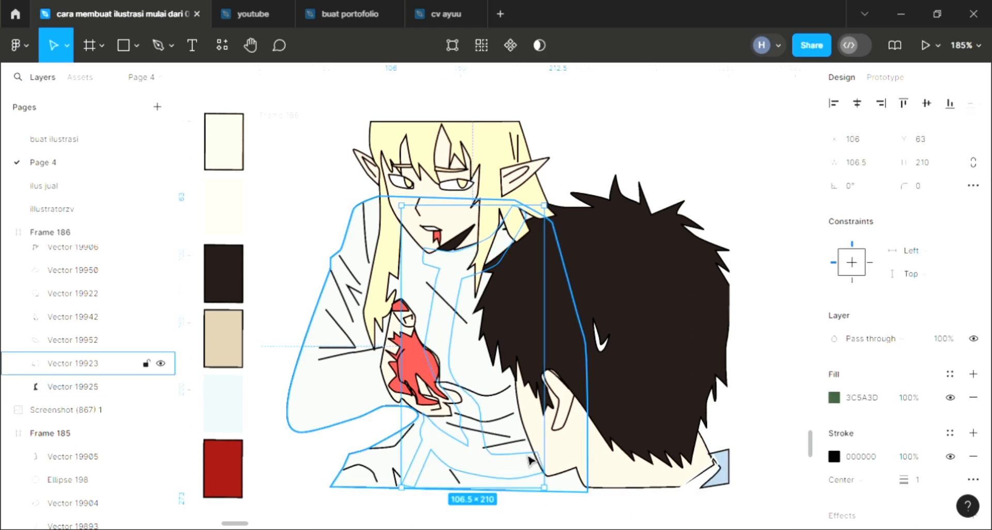
{"action": "left_click", "coordinate": [311, 354]}
{"action": "key", "text": "ctrl+bracketleft"}
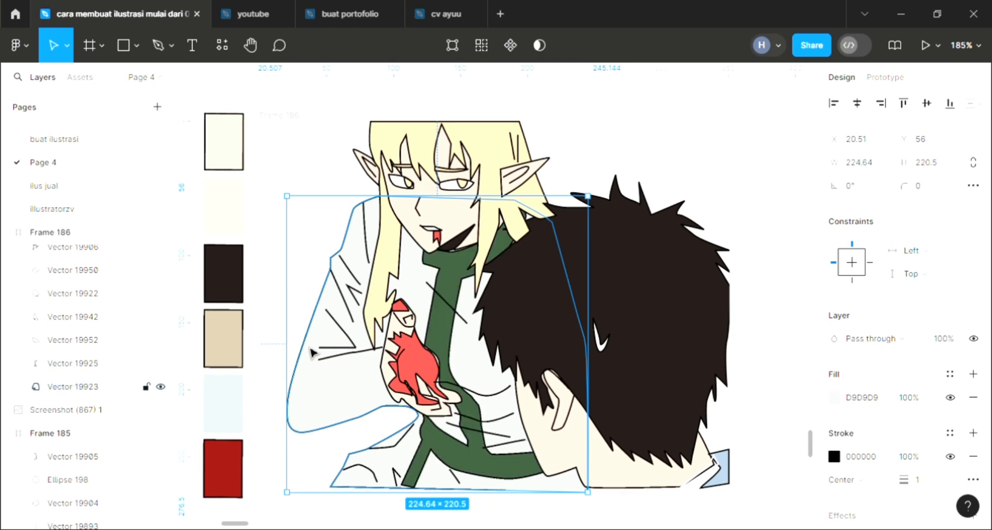
Set the illustration frame's background fill to F16464.
{"action": "left_click", "coordinate": [762, 382]}
{"action": "scroll", "coordinate": [290, 151], "scroll_direction": "up", "scroll_amount": 1}
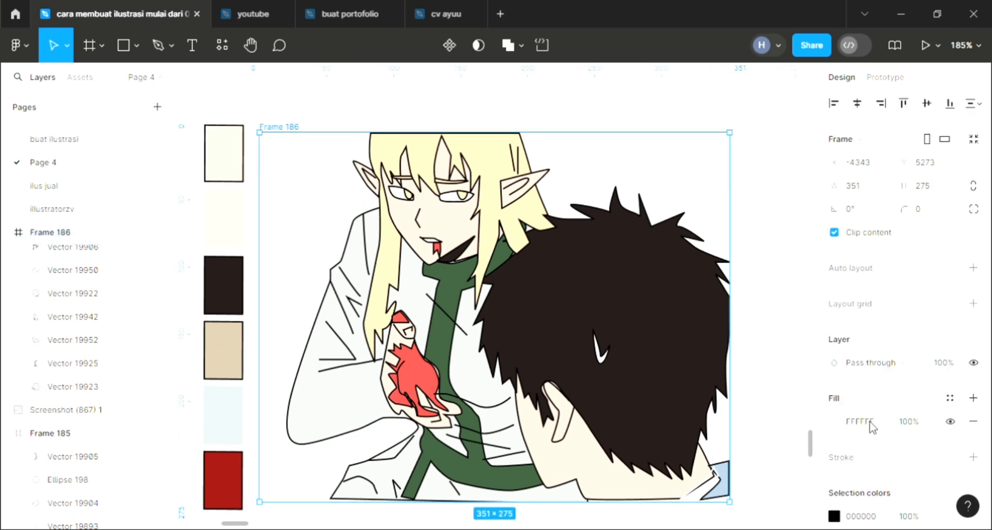
{"action": "left_click", "coordinate": [834, 422]}
{"action": "left_click", "coordinate": [744, 165]}
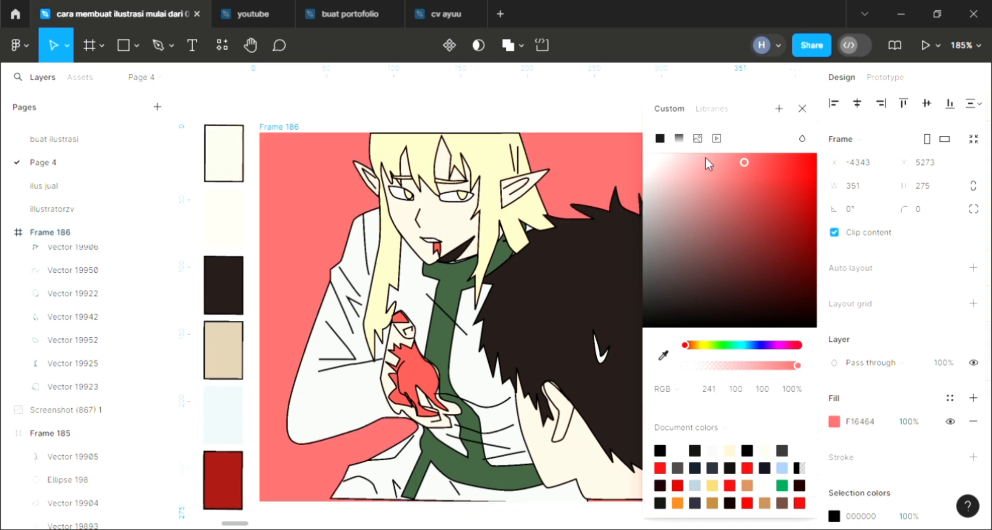
Turn the frame's background fill into a linear gradient and set its first stop to green RGB 112, 241, 100.
{"action": "left_click", "coordinate": [679, 138]}
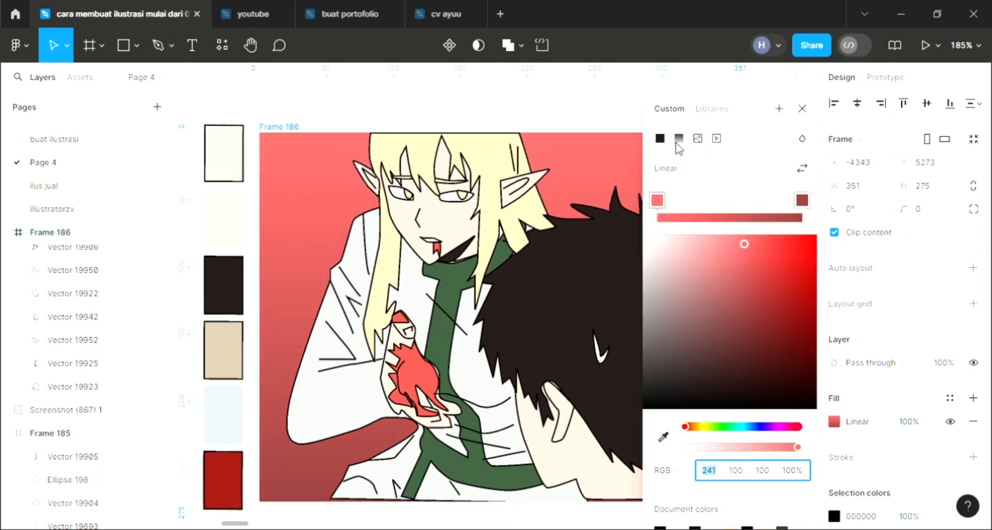
{"action": "left_click_drag", "start_coordinate": [685, 396], "coordinate": [722, 395]}
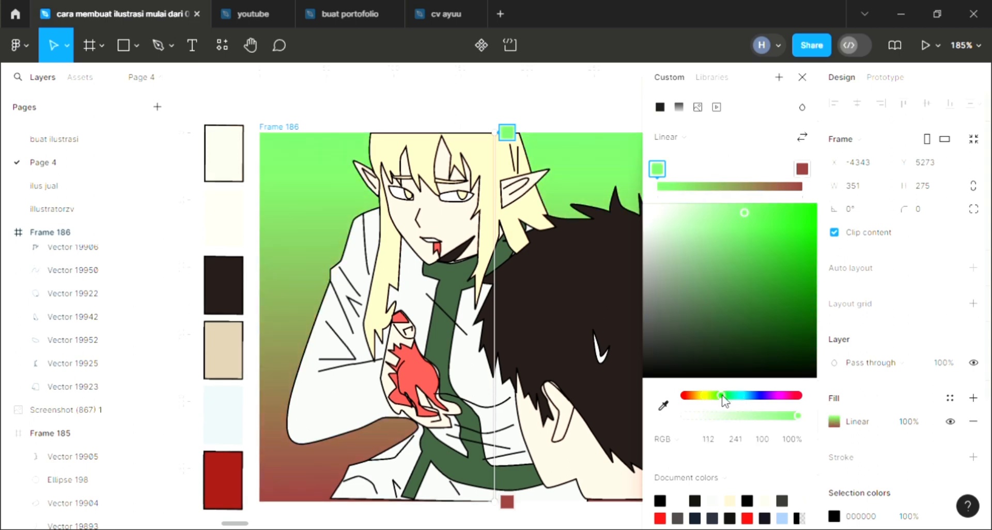
{"action": "left_click", "coordinate": [802, 78]}
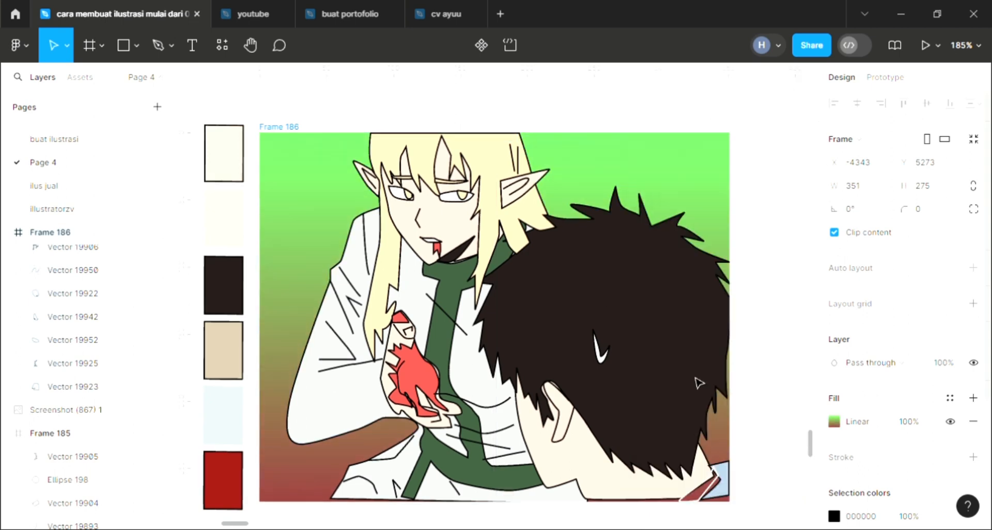
{"action": "key", "text": "Escape"}
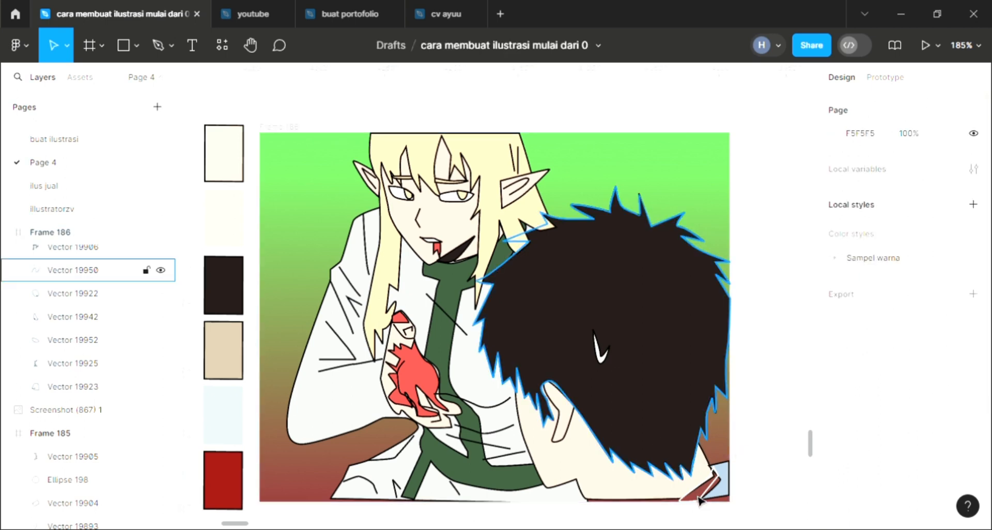
Fill the small collar shape beside the second figure's neck with white FFFFFF and extend its outline to 37 × 26.
{"action": "left_click", "coordinate": [704, 504]}
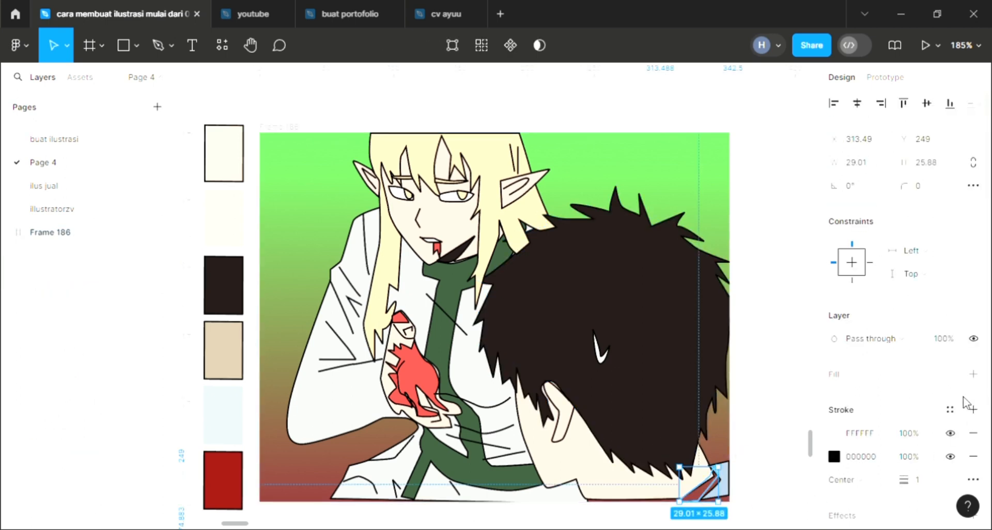
{"action": "left_click", "coordinate": [973, 375]}
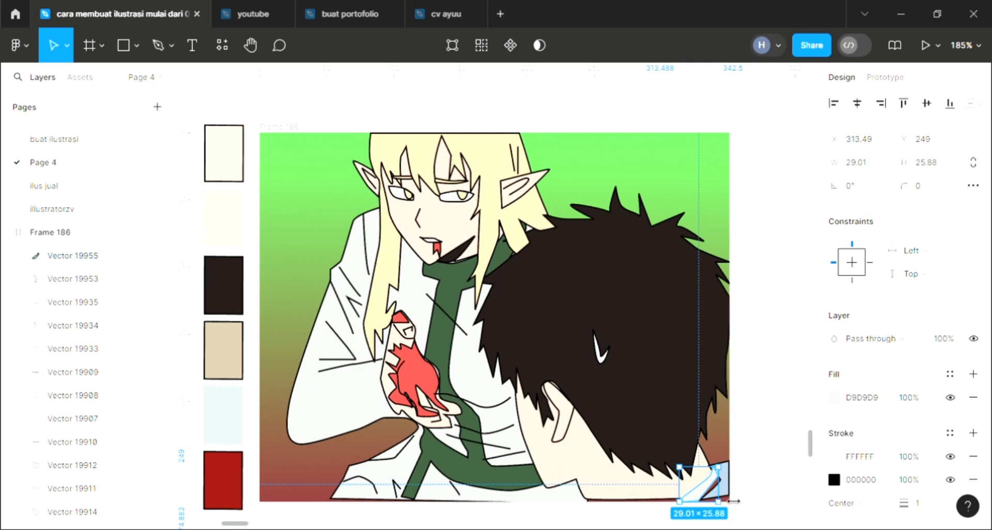
{"action": "left_click_drag", "start_coordinate": [734, 501], "coordinate": [729, 501]}
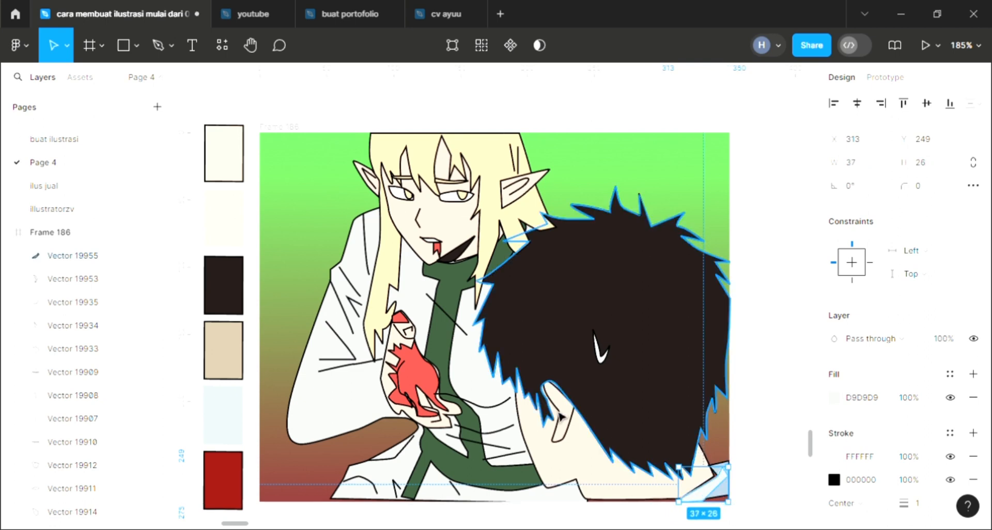
{"action": "key", "text": "i"}
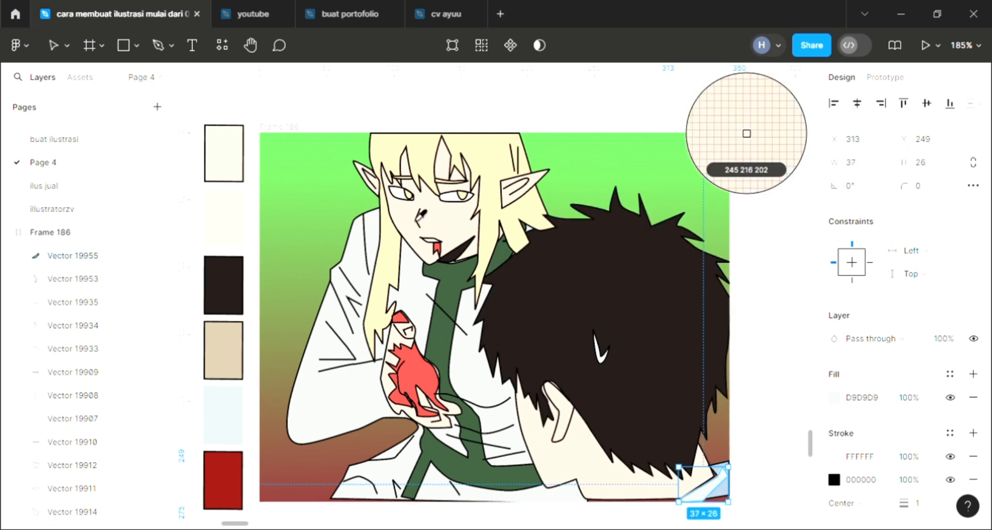
{"action": "key", "text": "Escape"}
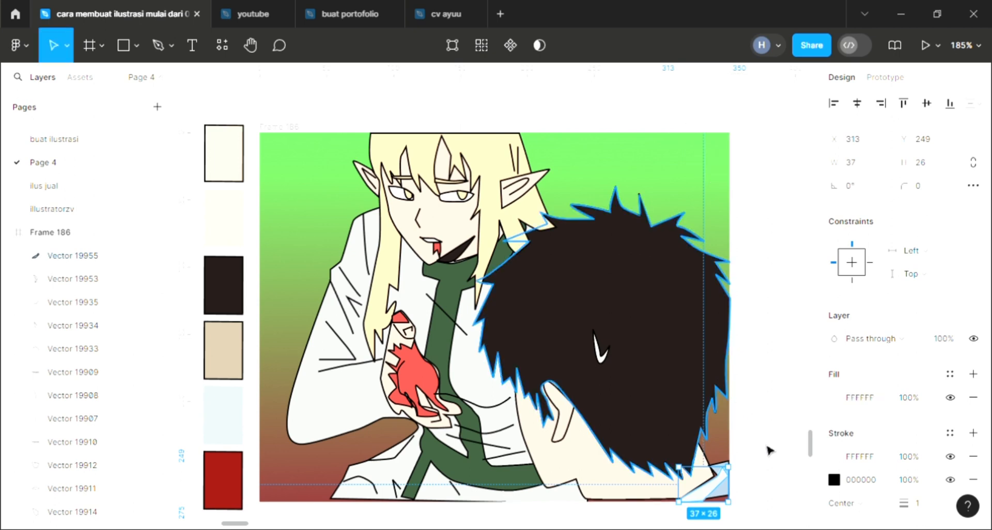
{"action": "left_click", "coordinate": [743, 504]}
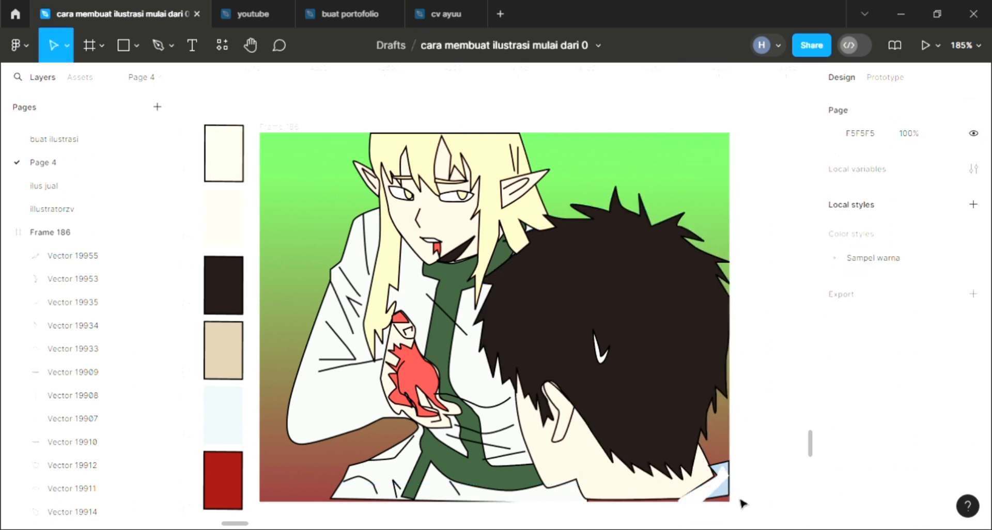
{"action": "left_click", "coordinate": [641, 505]}
{"action": "key", "text": "Return"}
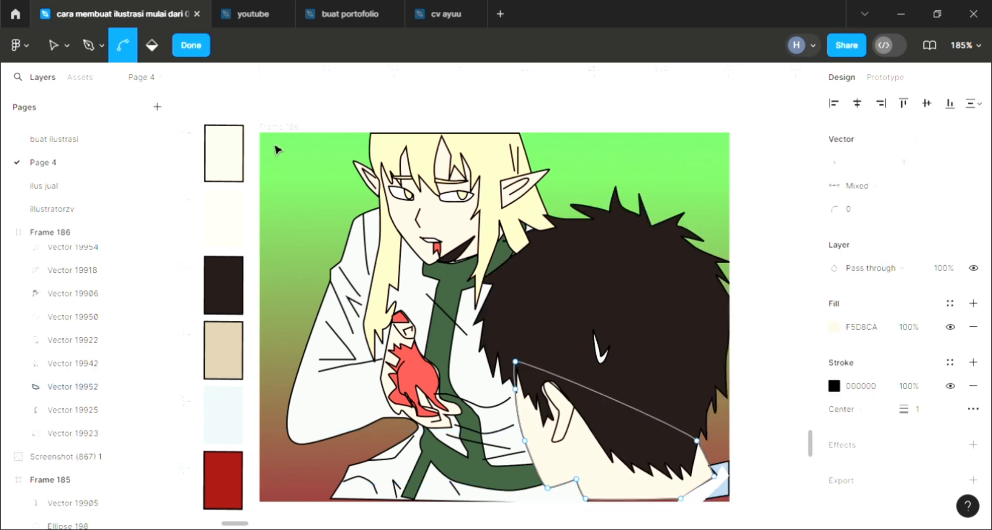
{"action": "key", "text": "v"}
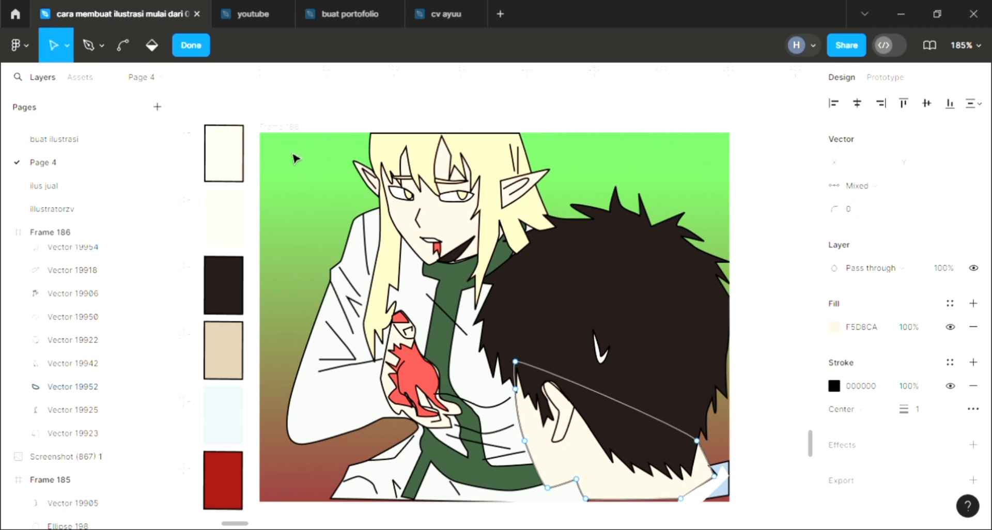
{"action": "key", "text": "Escape"}
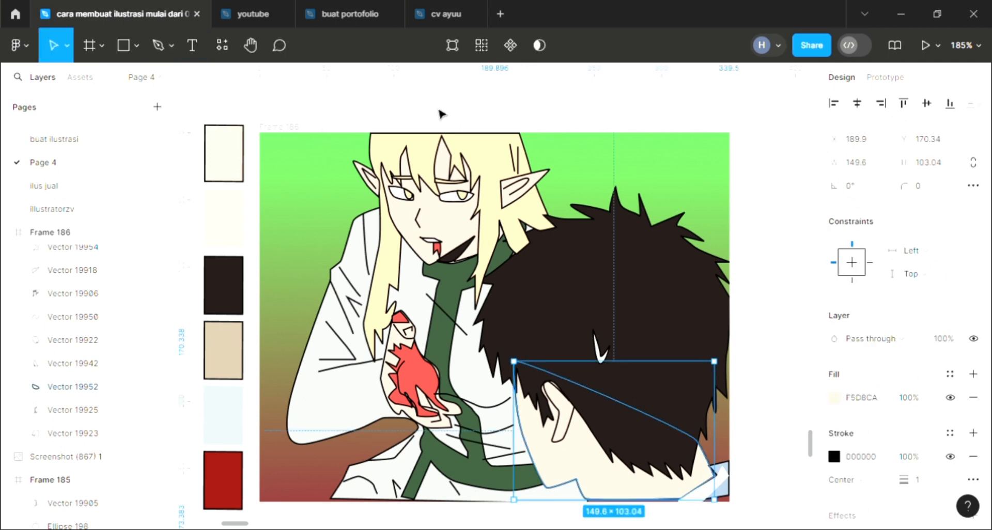
{"action": "left_click", "coordinate": [354, 122]}
Shorten the illustration frame from its lower edge to a height of 271.
{"action": "left_click", "coordinate": [288, 269]}
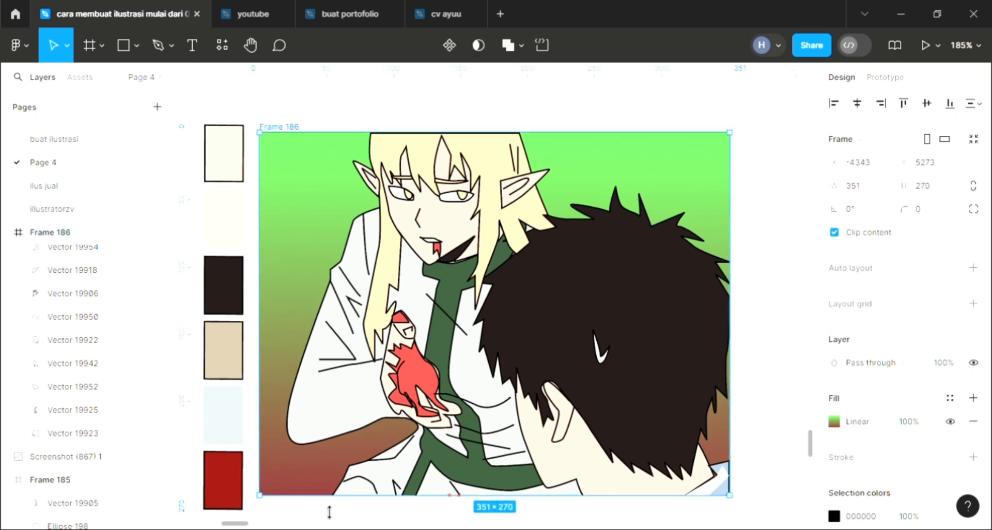
{"action": "left_click_drag", "start_coordinate": [328, 510], "coordinate": [326, 507]}
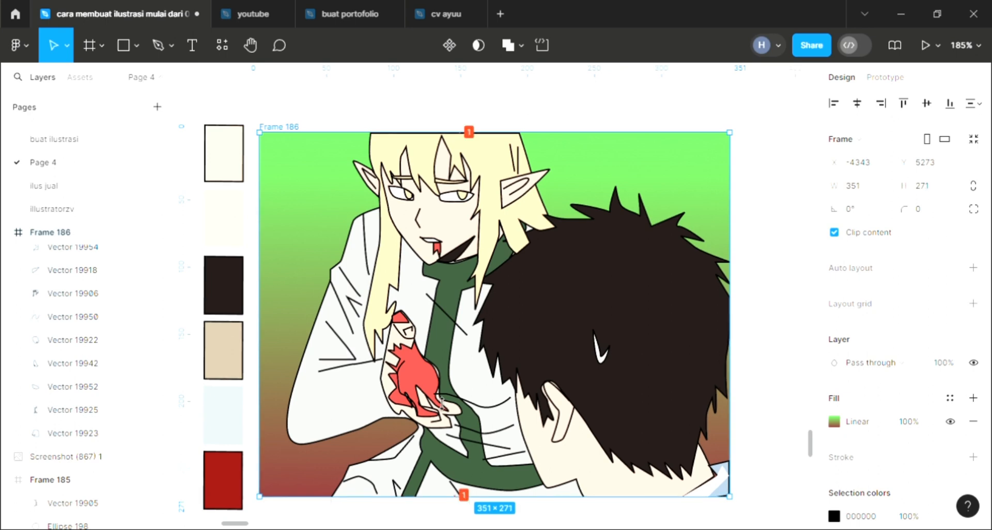
{"action": "key", "text": "Escape"}
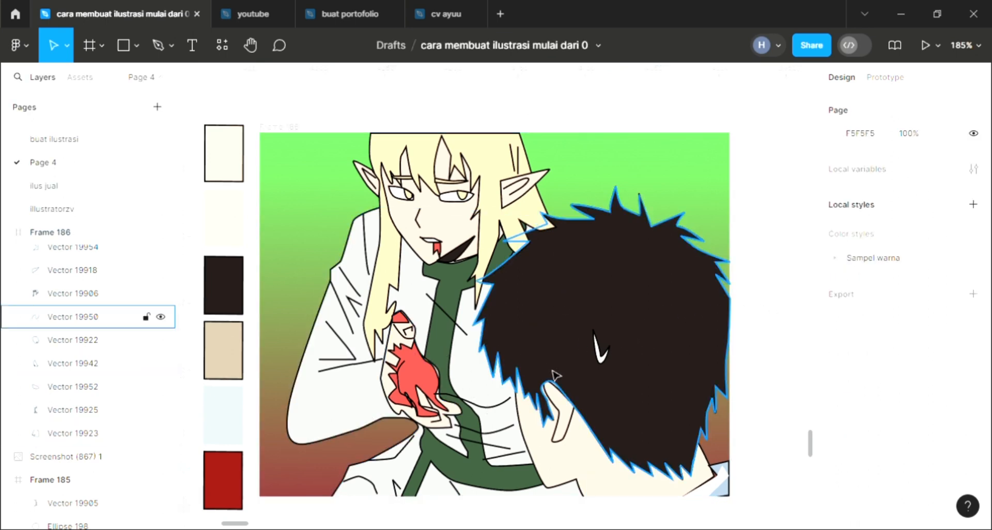
Draw a closed jagged shadow shape about 20.5 × 25 with the Pen tool on the elf's sleeve, beside the hair tip.
{"action": "scroll", "coordinate": [555, 376], "scroll_direction": "up", "scroll_amount": 3}
{"action": "scroll", "coordinate": [554, 375], "scroll_direction": "up", "scroll_amount": 1}
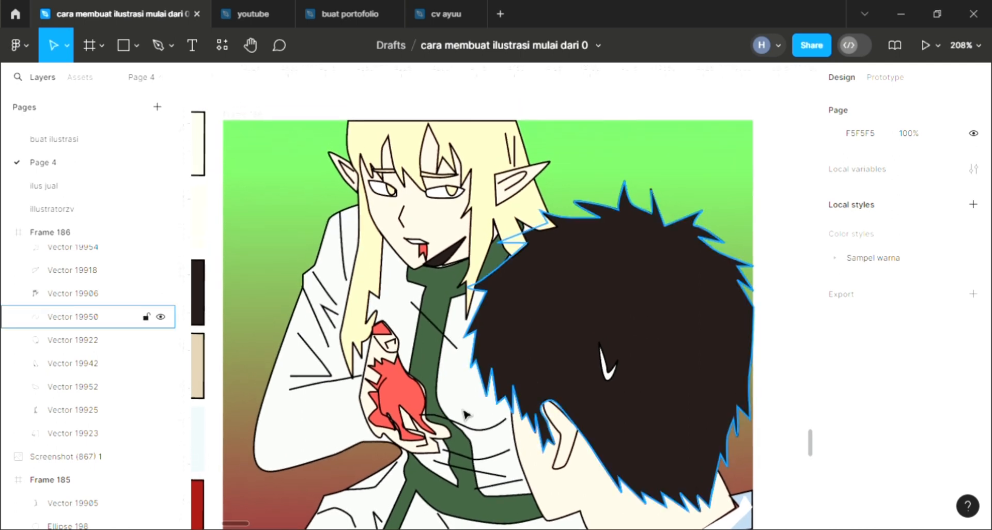
{"action": "scroll", "coordinate": [465, 414], "scroll_direction": "up", "scroll_amount": 1}
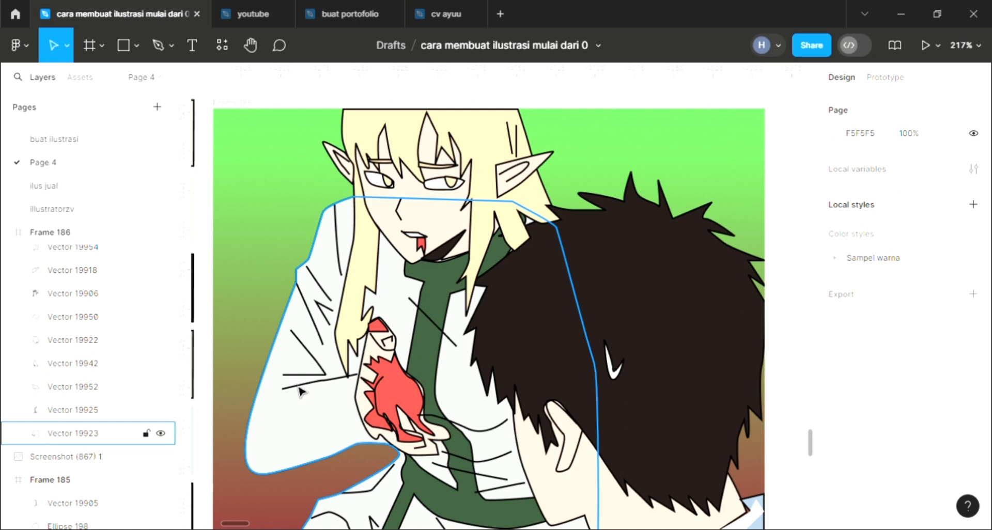
{"action": "left_click", "coordinate": [158, 45]}
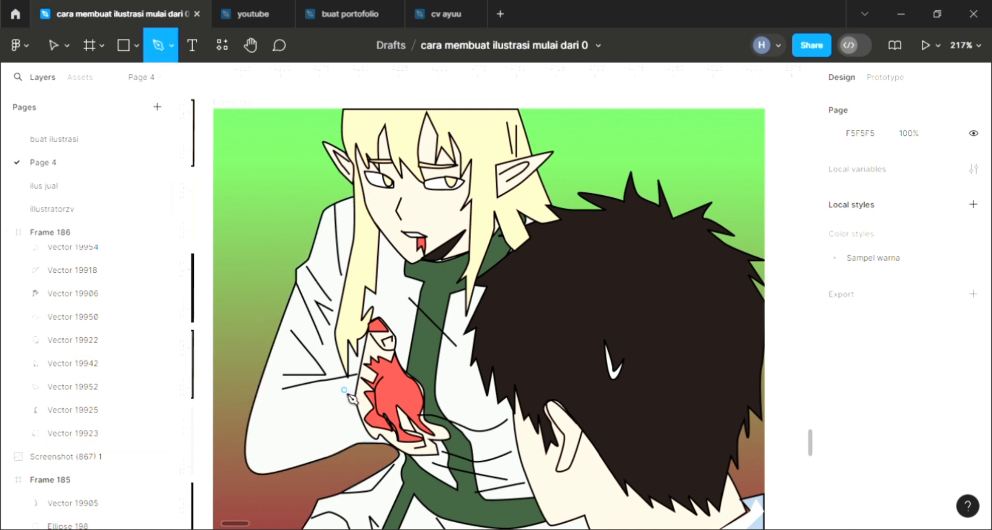
{"action": "left_click", "coordinate": [322, 381]}
{"action": "left_click", "coordinate": [310, 362]}
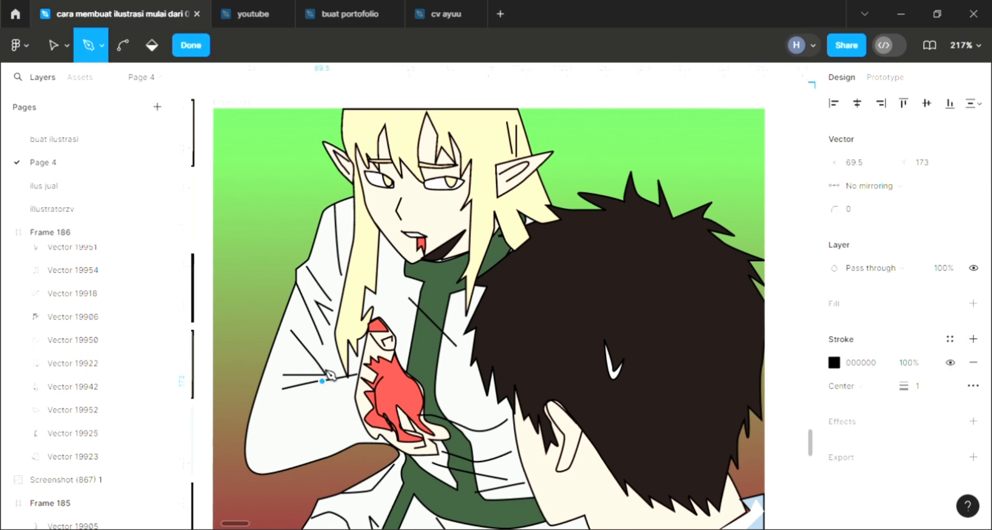
{"action": "left_click", "coordinate": [322, 367]}
{"action": "left_click", "coordinate": [322, 341]}
{"action": "left_click", "coordinate": [336, 342]}
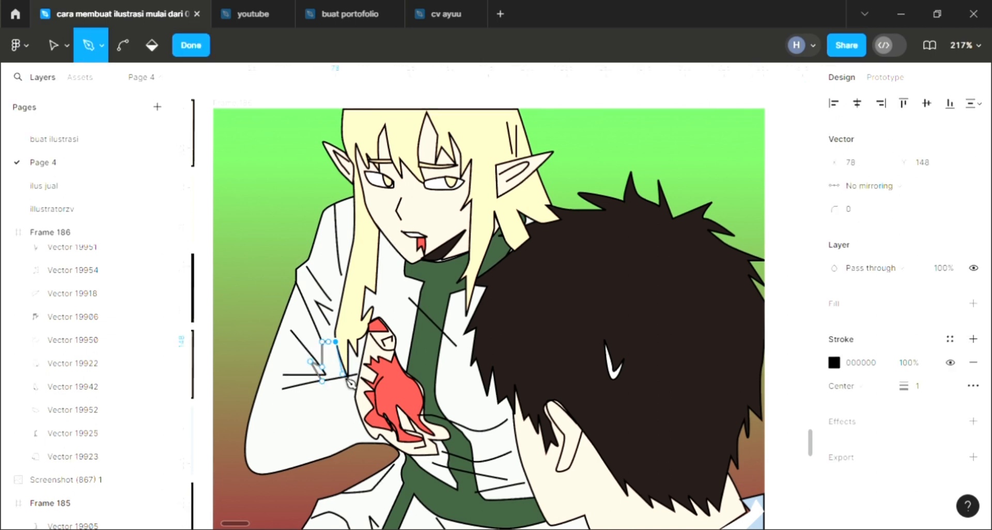
{"action": "left_click", "coordinate": [342, 376]}
{"action": "key", "text": "Escape"}
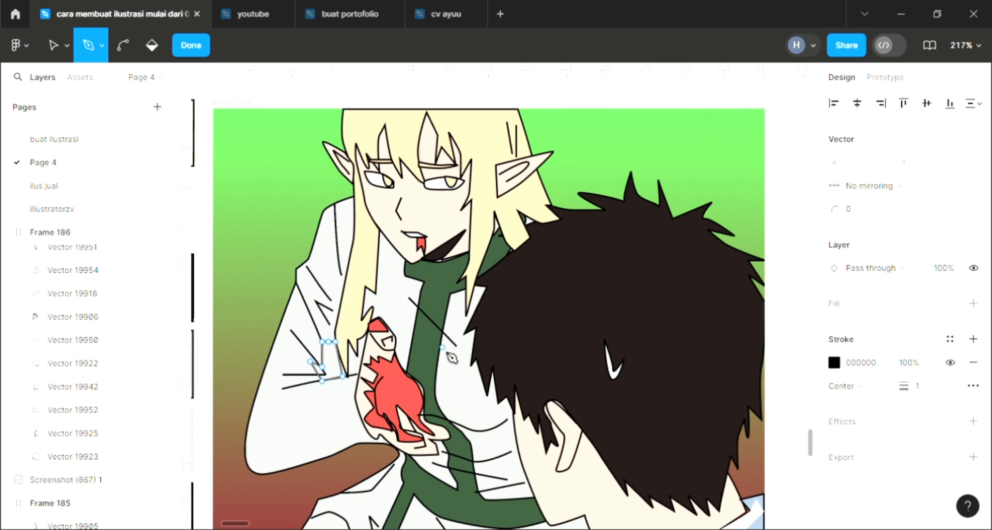
{"action": "key", "text": "Escape"}
Fill the sleeve shadow shape with dark brown 221A18 sampled from the second figure's hair.
{"action": "left_click", "coordinate": [974, 375]}
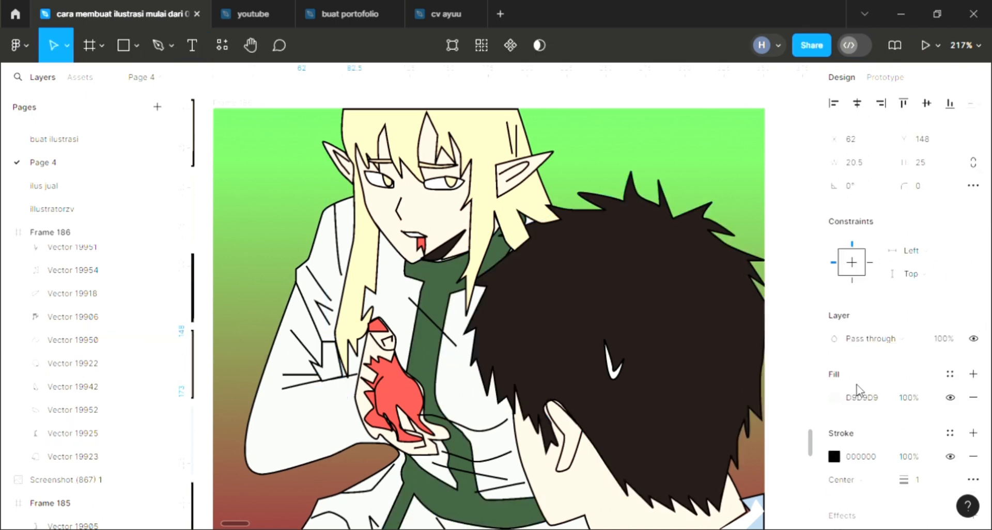
{"action": "key", "text": "i"}
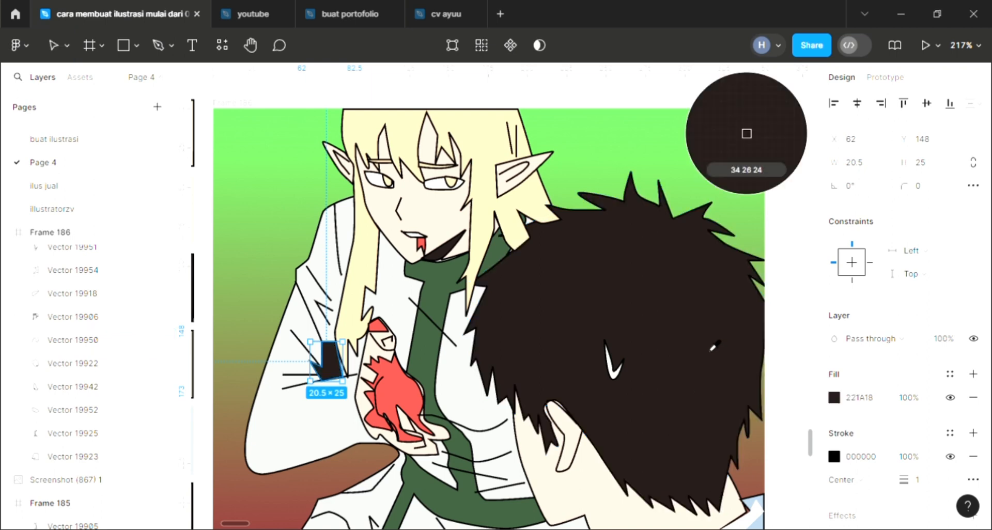
{"action": "left_click", "coordinate": [659, 356]}
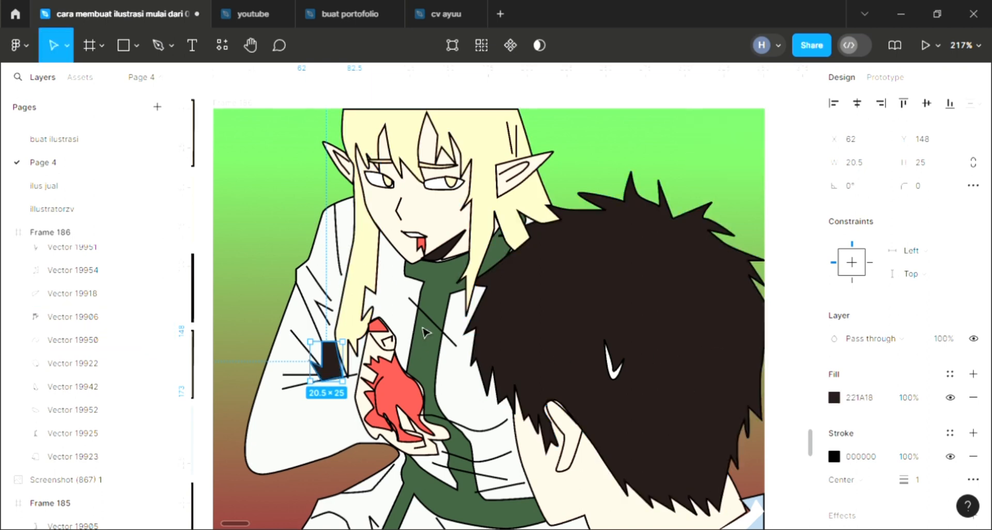
{"action": "key", "text": "Escape"}
Draw a closed jagged shadow shape about 137 × 64.5 with the Pen tool across the elf's lower robe, beneath the hand.
{"action": "left_click", "coordinate": [158, 45]}
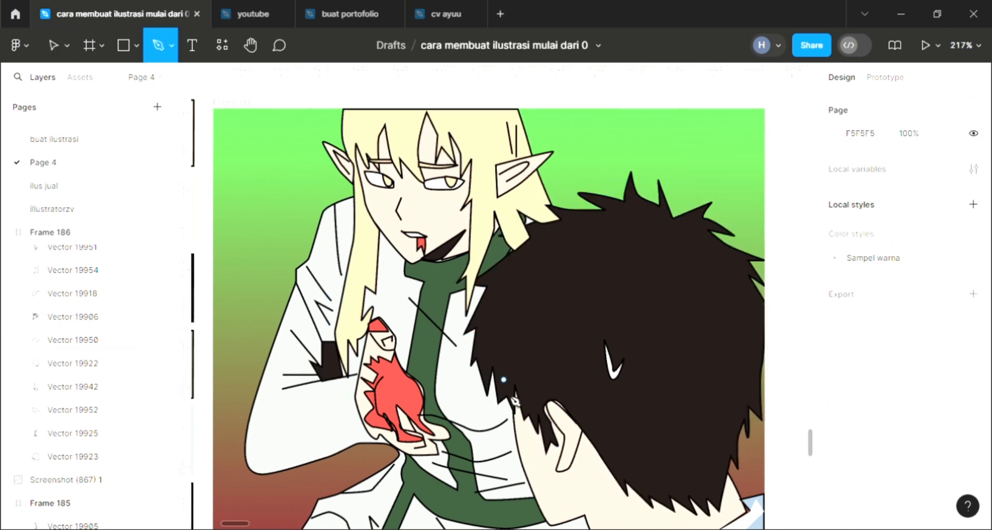
{"action": "scroll", "coordinate": [515, 400], "scroll_direction": "down", "scroll_amount": 3}
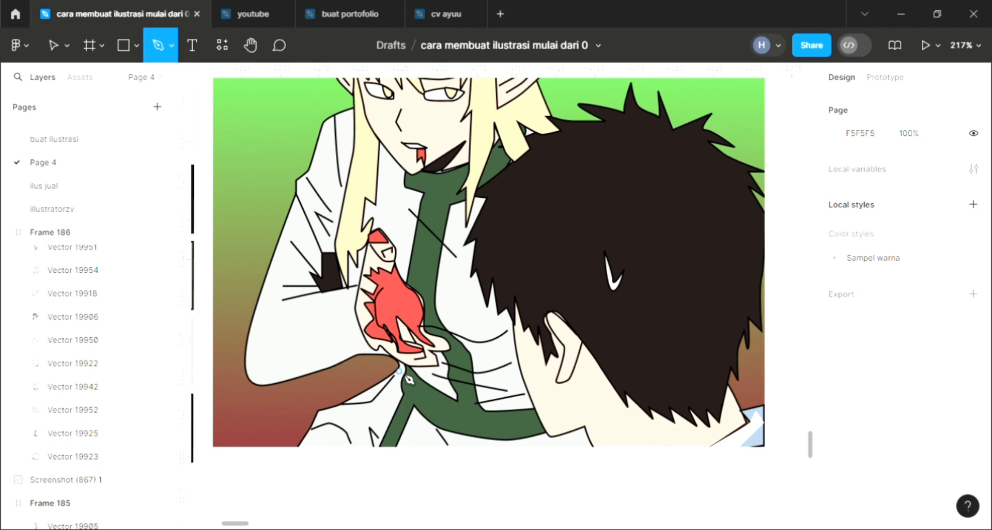
{"action": "left_click", "coordinate": [402, 370]}
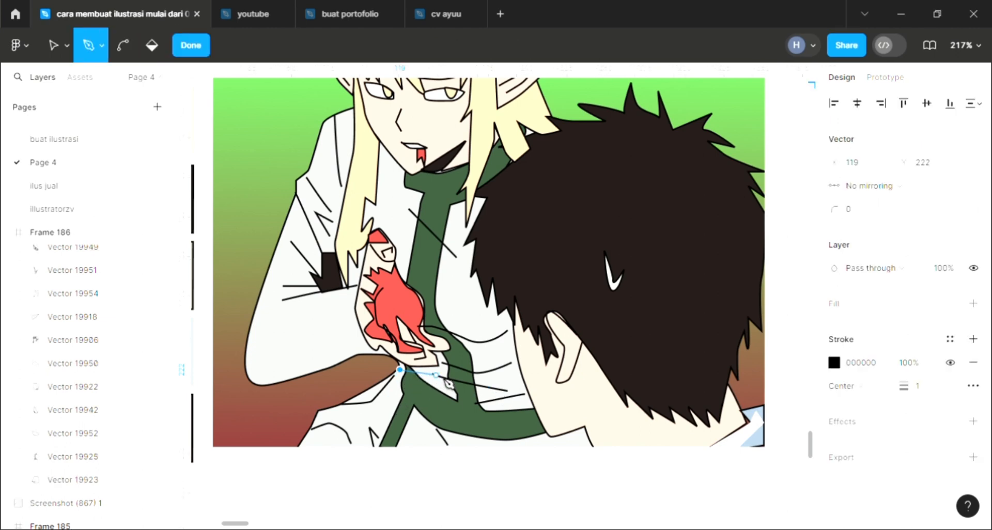
{"action": "left_click", "coordinate": [442, 362]}
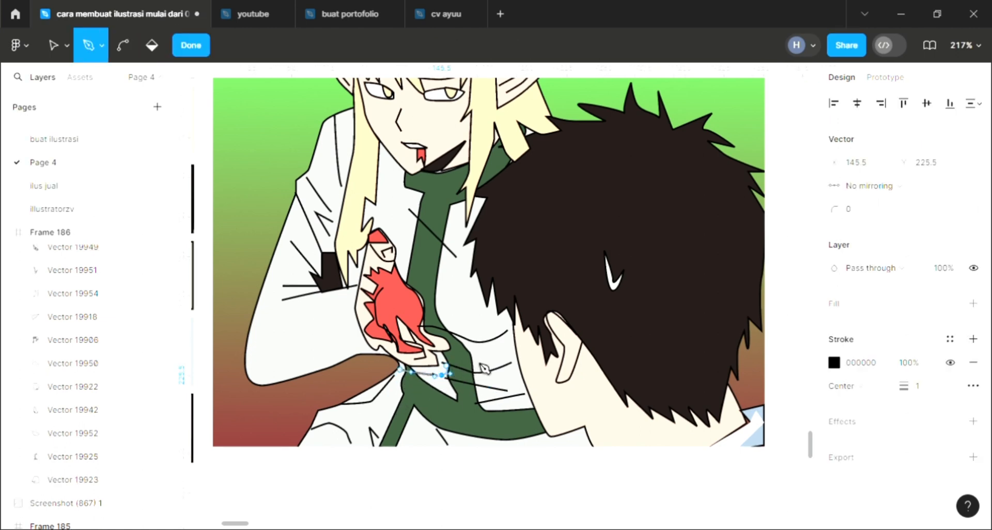
{"action": "left_click", "coordinate": [480, 362]}
{"action": "left_click", "coordinate": [460, 342]}
{"action": "left_click", "coordinate": [509, 347]}
{"action": "left_click", "coordinate": [493, 361]}
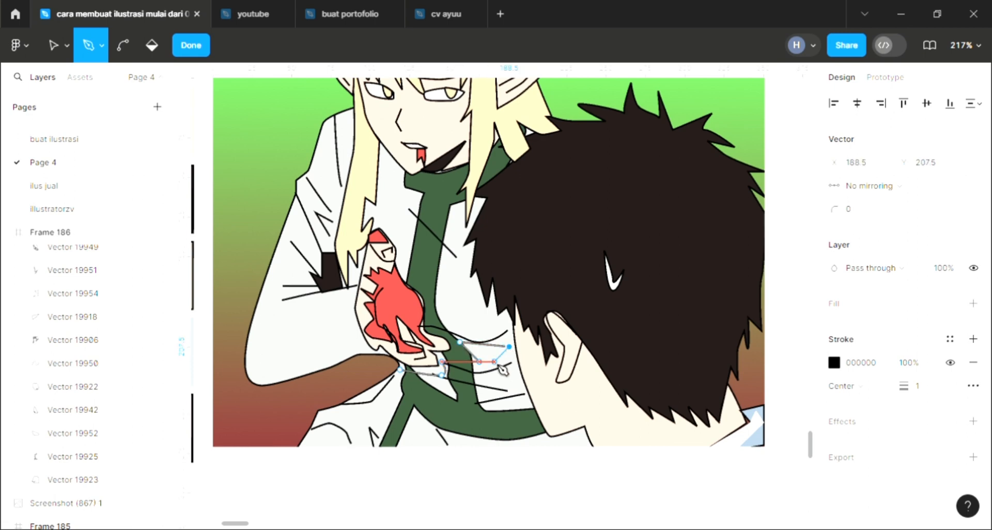
{"action": "left_click", "coordinate": [509, 379]}
{"action": "left_click", "coordinate": [486, 387]}
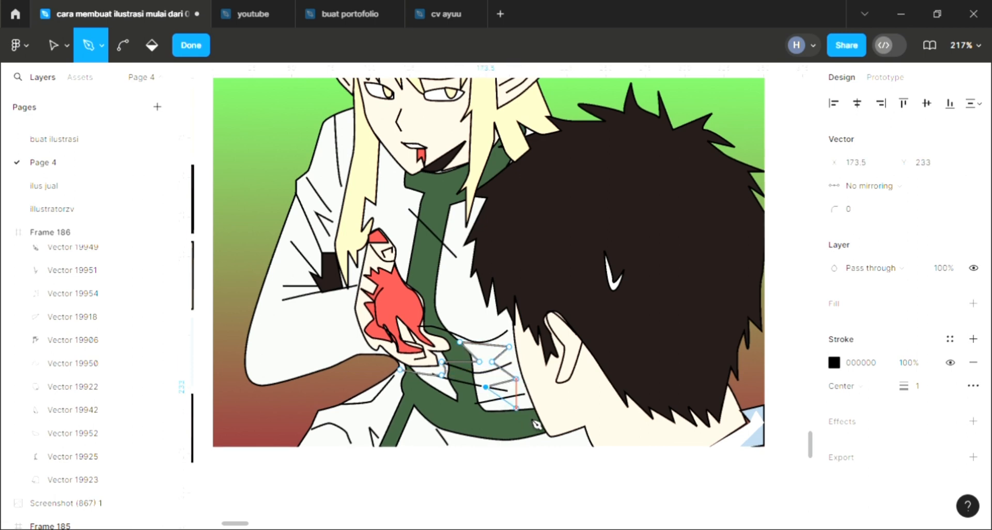
{"action": "left_click", "coordinate": [531, 430]}
{"action": "left_click", "coordinate": [464, 417]}
{"action": "left_click", "coordinate": [503, 440]}
{"action": "left_click", "coordinate": [509, 443]}
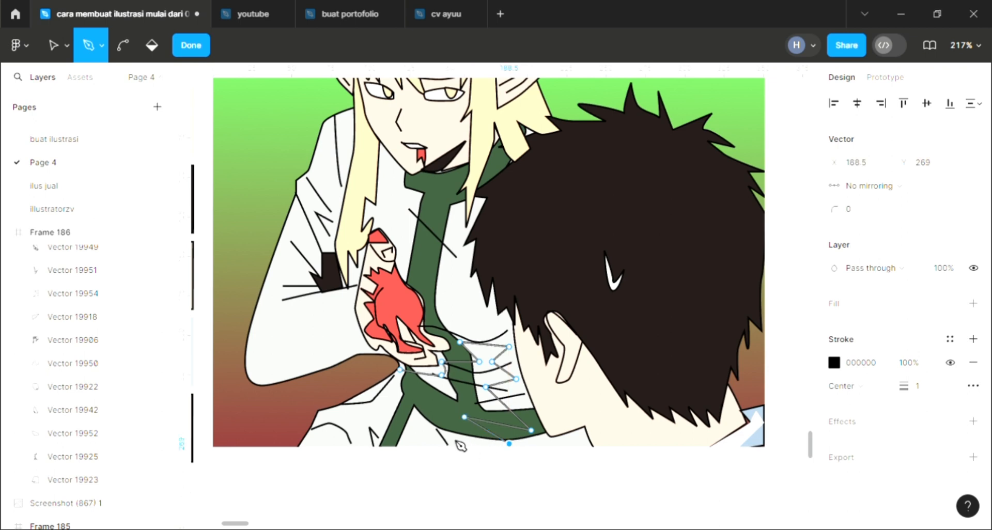
{"action": "left_click", "coordinate": [429, 430]}
{"action": "left_click", "coordinate": [372, 435]}
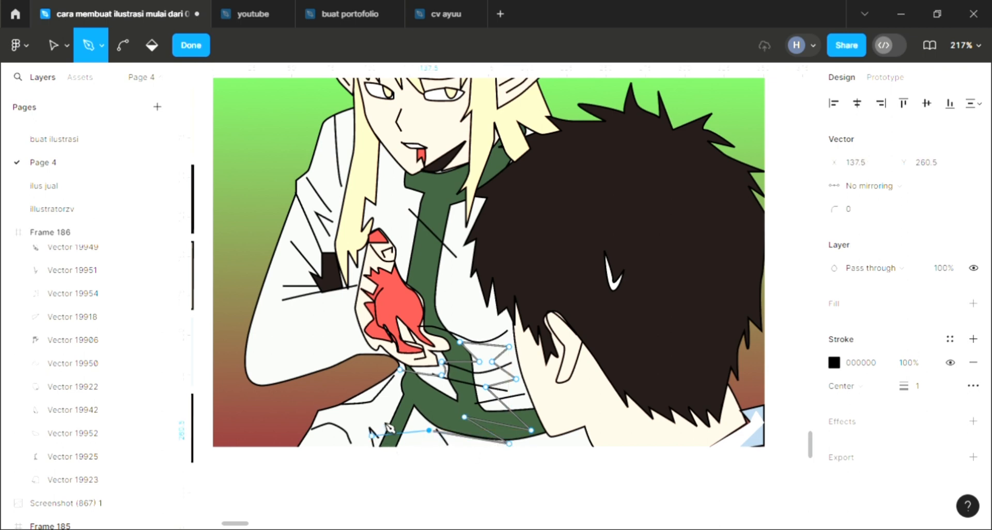
{"action": "left_click", "coordinate": [316, 444]}
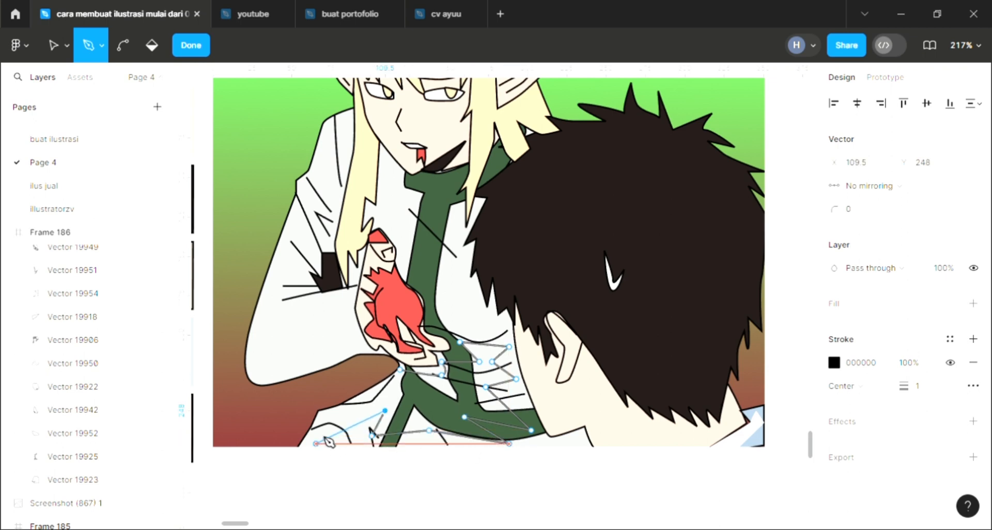
{"action": "left_click", "coordinate": [401, 371]}
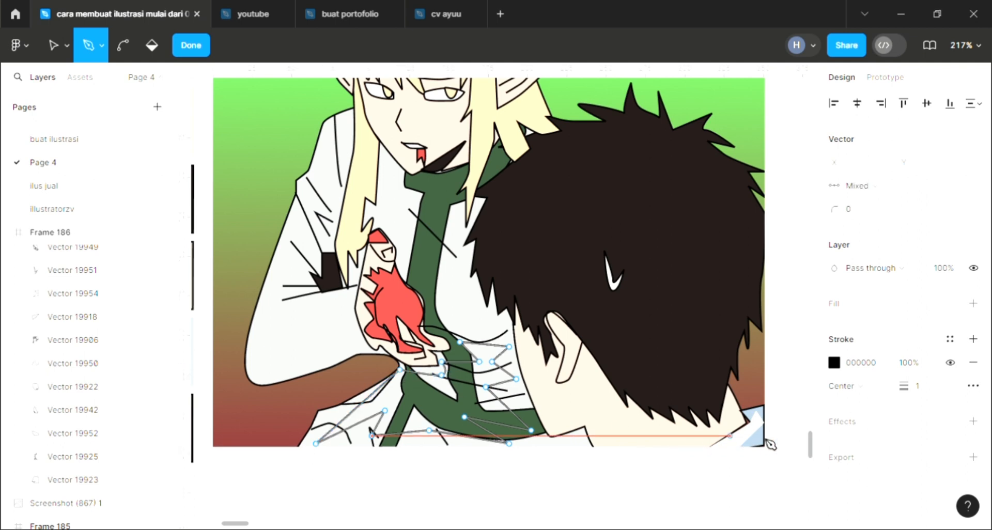
{"action": "key", "text": "Escape"}
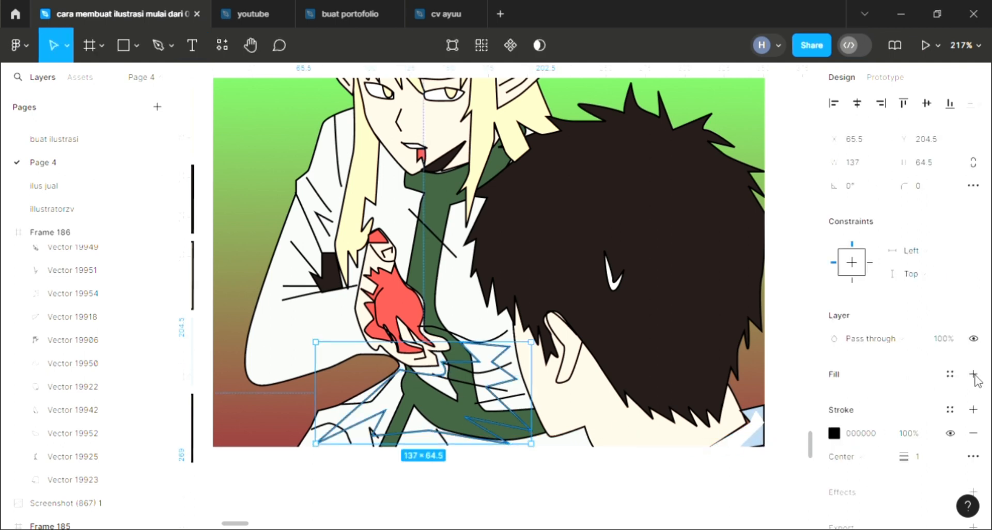
Fill the lower robe shadow with dark brown 221A18 sampled from the second figure's hair and set the fill opacity to 50%.
{"action": "left_click", "coordinate": [868, 392]}
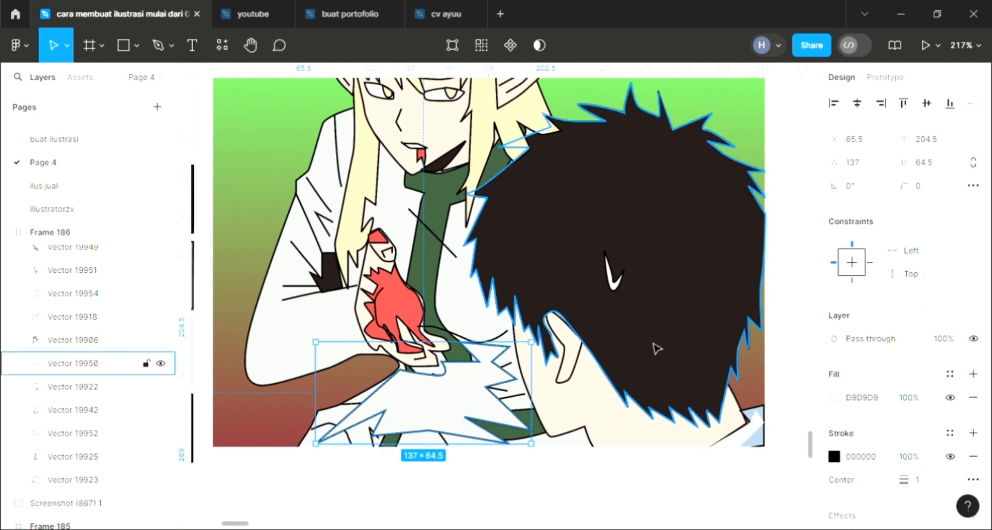
{"action": "key", "text": "i"}
{"action": "left_click", "coordinate": [747, 133]}
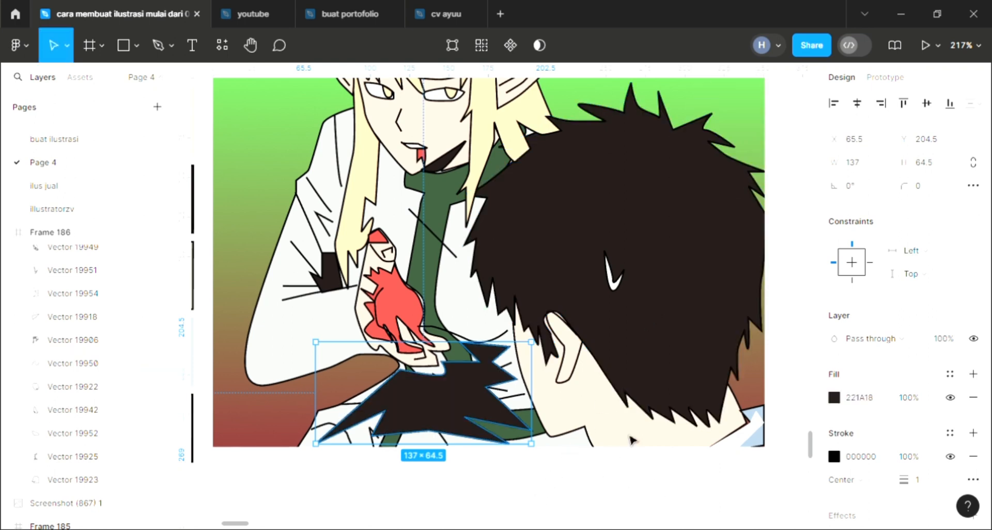
{"action": "left_click", "coordinate": [913, 407]}
{"action": "type", "text": "5"}
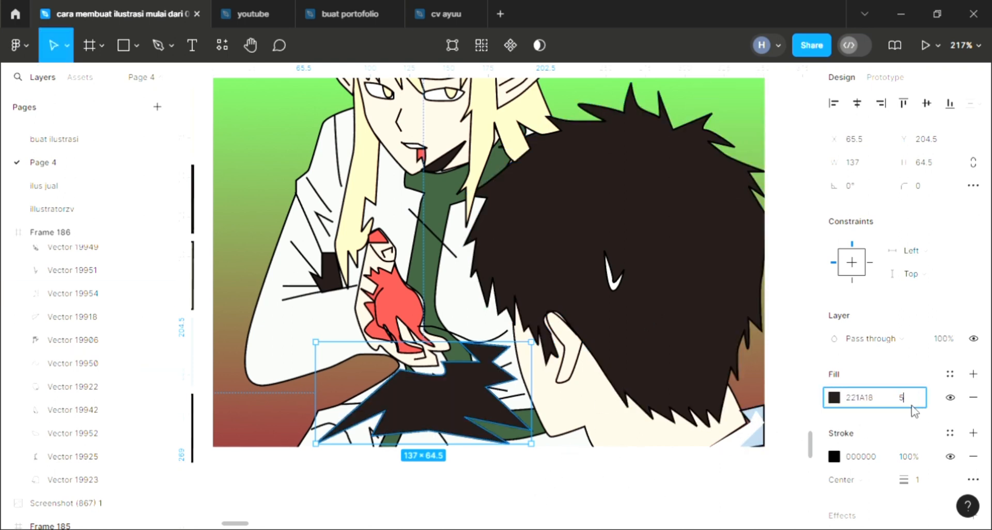
{"action": "type", "text": "0"}
{"action": "key", "text": "Return"}
{"action": "left_click", "coordinate": [619, 503]}
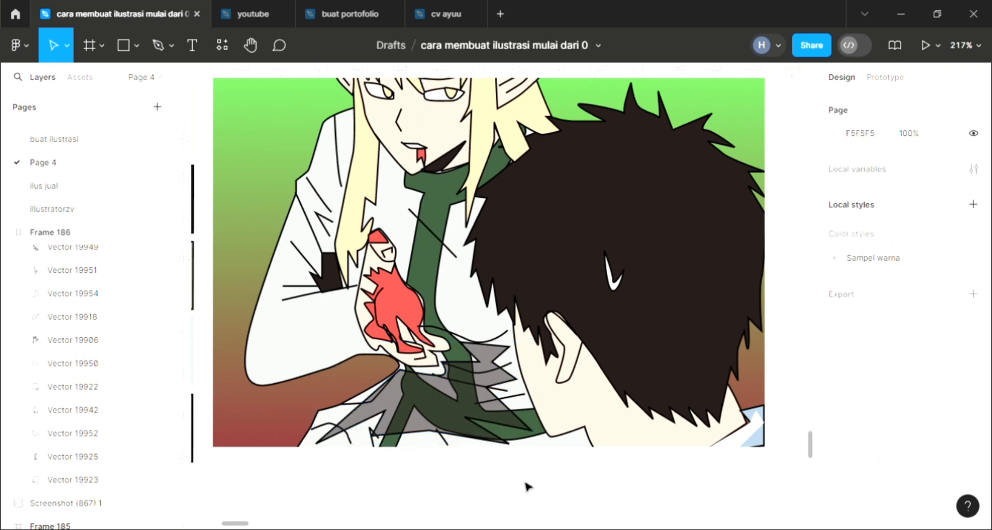
Draw a closed curved shadow shape about 127 × 87.5 with the Pen tool over the second figure's ear, neck and lower hair.
{"action": "scroll", "coordinate": [511, 455], "scroll_direction": "down", "scroll_amount": 5}
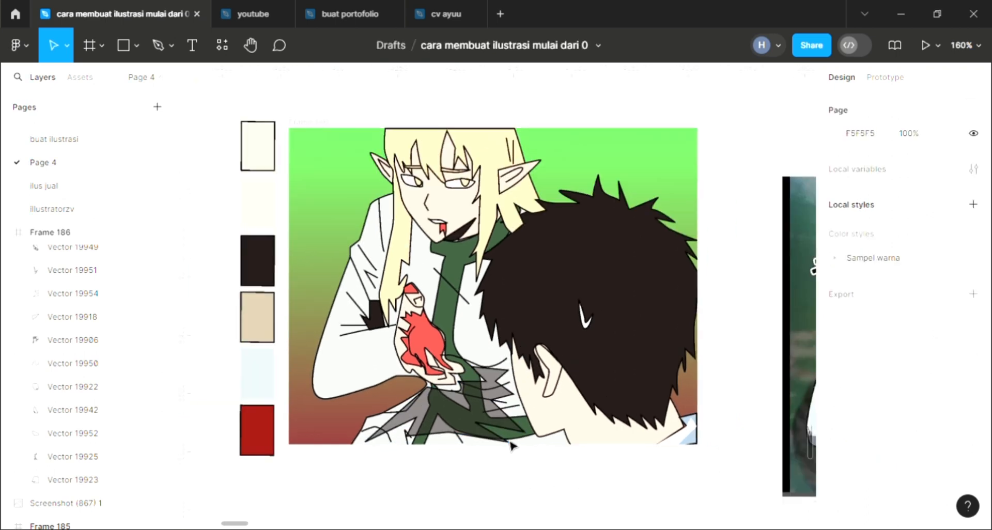
{"action": "scroll", "coordinate": [510, 446], "scroll_direction": "up", "scroll_amount": 1}
{"action": "scroll", "coordinate": [522, 439], "scroll_direction": "left", "scroll_amount": 1}
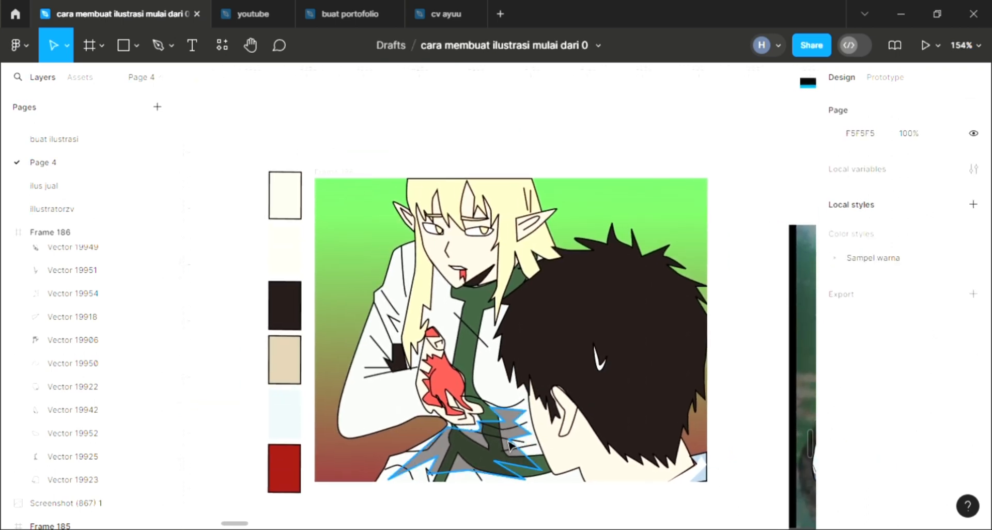
{"action": "scroll", "coordinate": [523, 414], "scroll_direction": "up", "scroll_amount": 3}
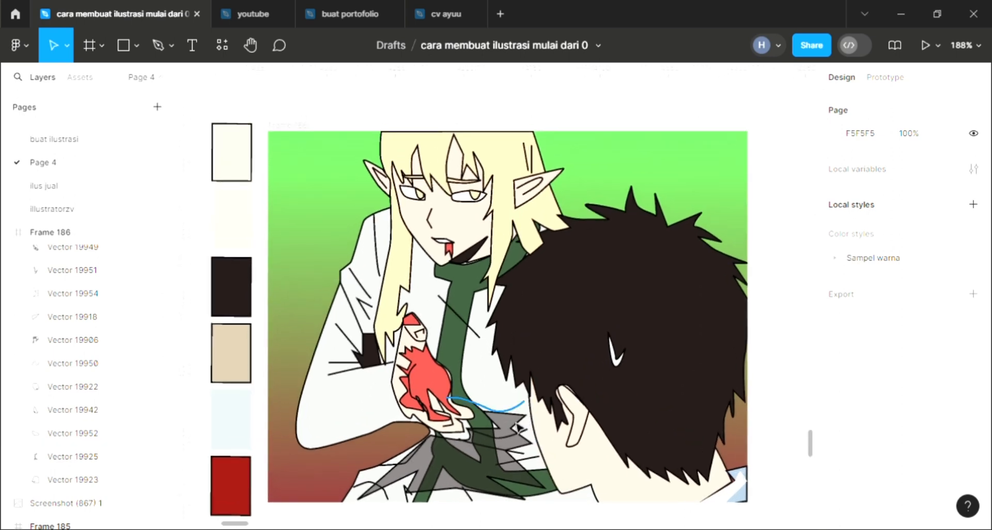
{"action": "scroll", "coordinate": [543, 482], "scroll_direction": "up", "scroll_amount": 2}
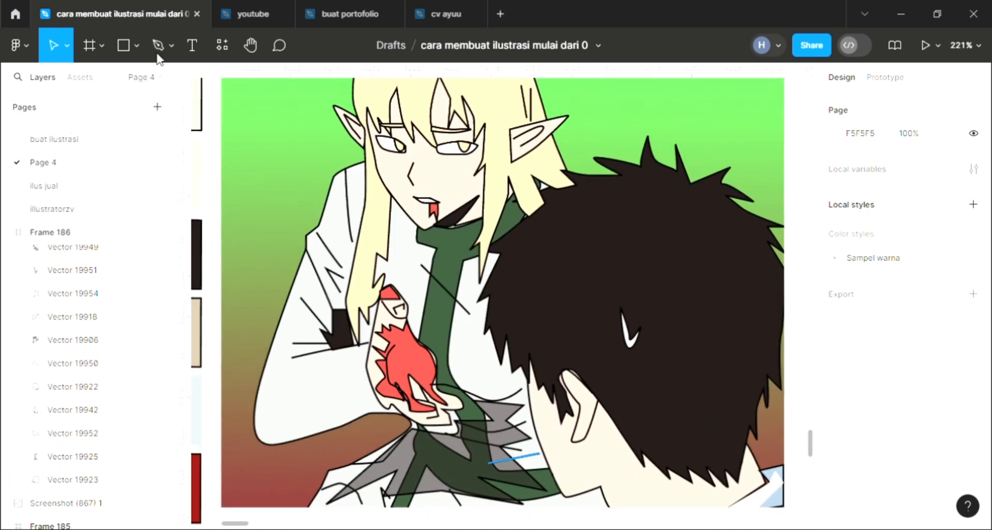
{"action": "key", "text": "p"}
{"action": "scroll", "coordinate": [598, 397], "scroll_direction": "down", "scroll_amount": 3}
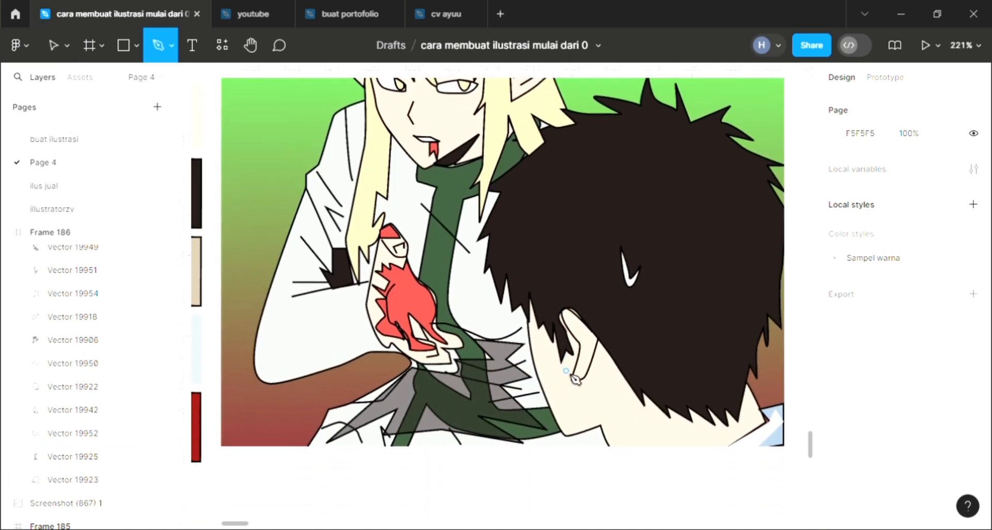
{"action": "left_click", "coordinate": [554, 336]}
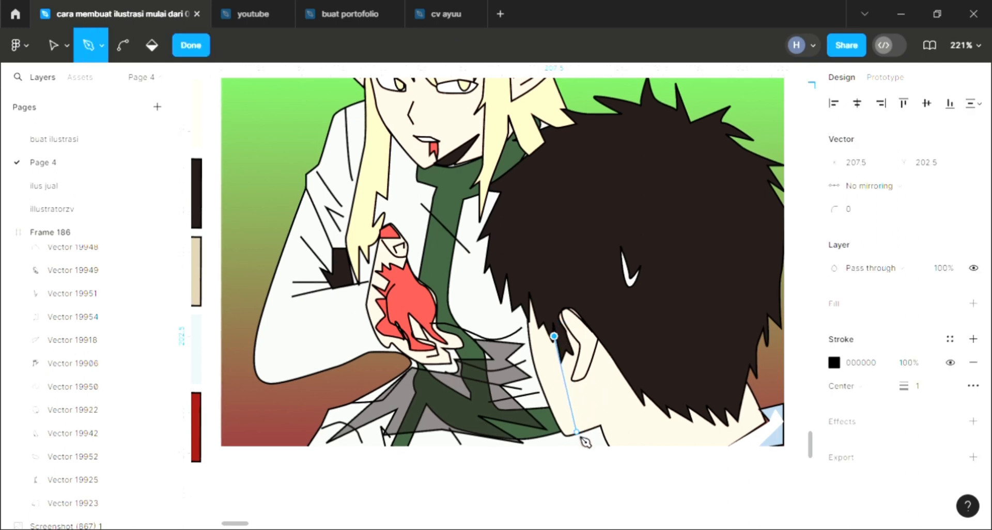
{"action": "left_click_drag", "start_coordinate": [609, 429], "coordinate": [650, 445]}
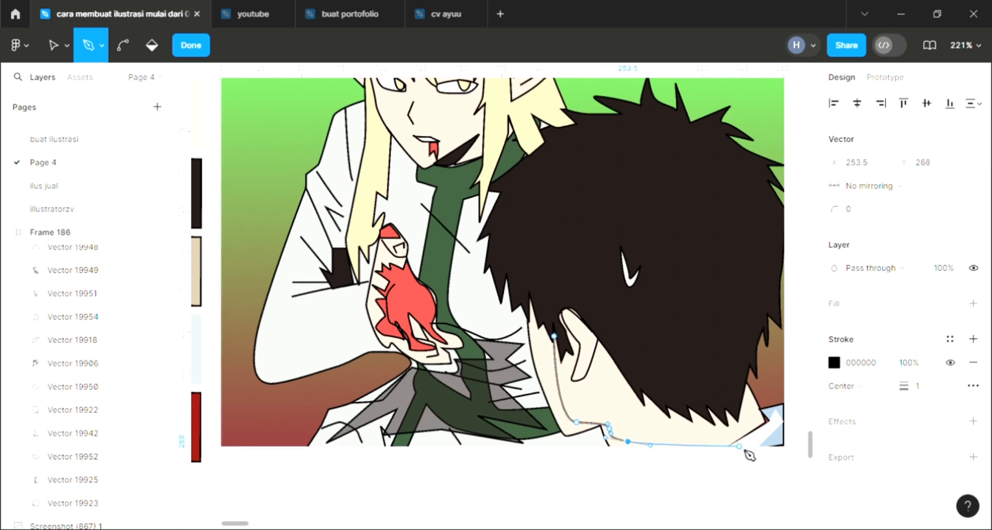
{"action": "left_click_drag", "start_coordinate": [735, 432], "coordinate": [758, 434]}
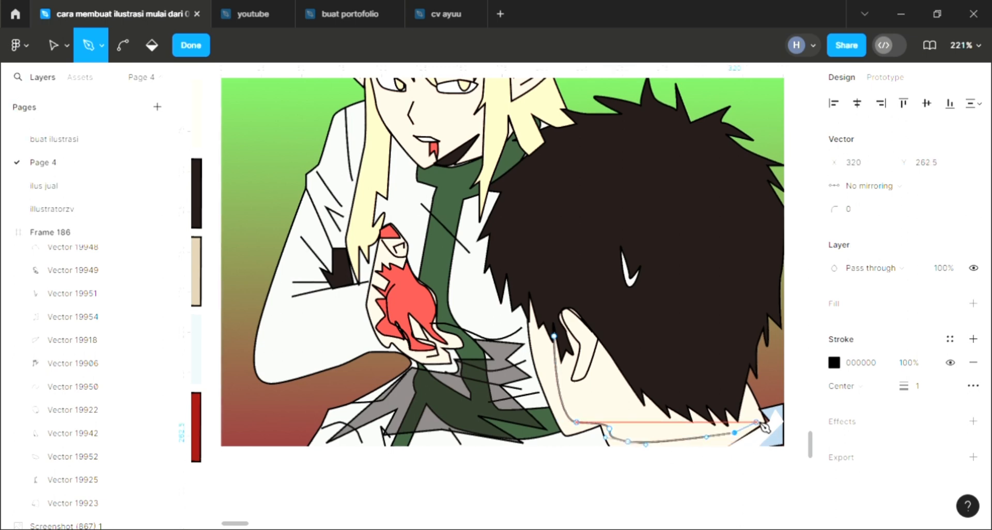
{"action": "left_click", "coordinate": [757, 422]}
{"action": "left_click_drag", "start_coordinate": [729, 368], "coordinate": [724, 360]}
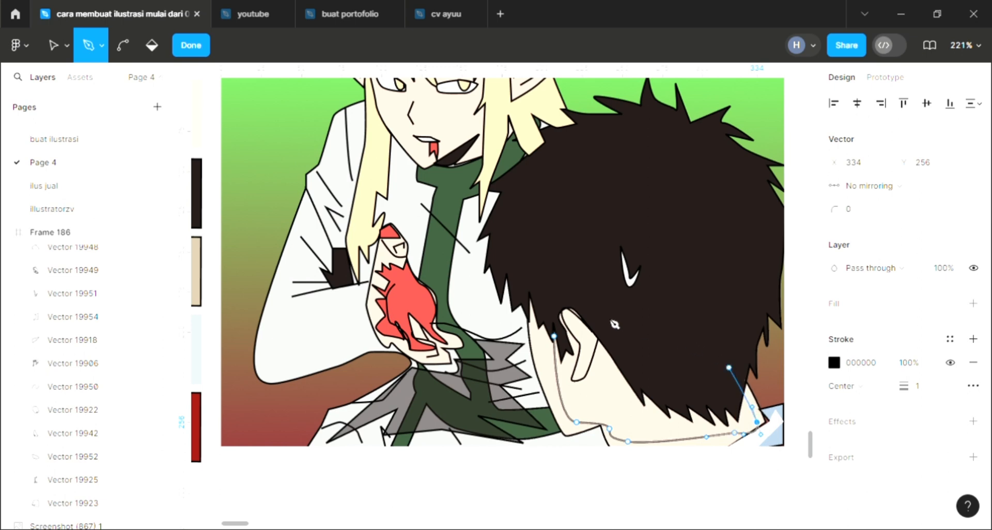
{"action": "left_click_drag", "start_coordinate": [563, 302], "coordinate": [554, 305]}
{"action": "left_click", "coordinate": [555, 337]}
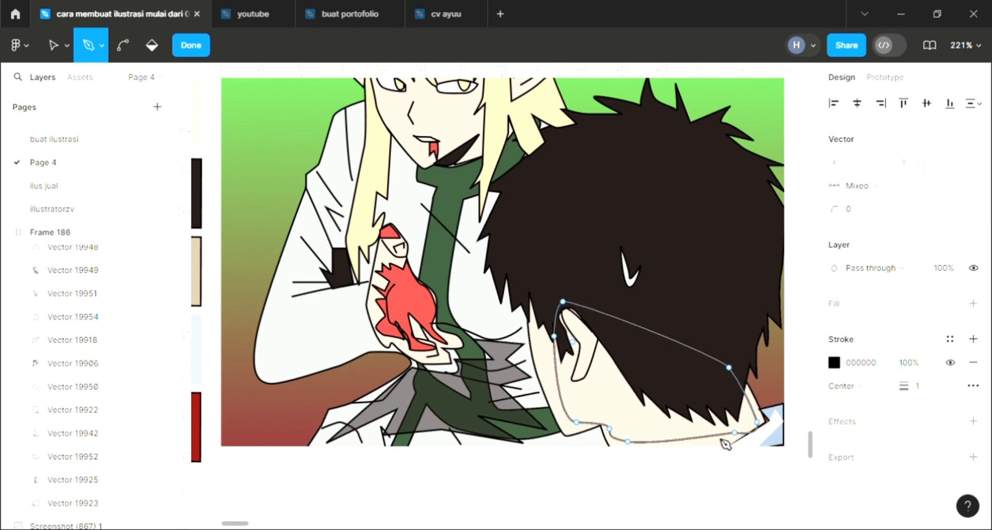
{"action": "key", "text": "Escape"}
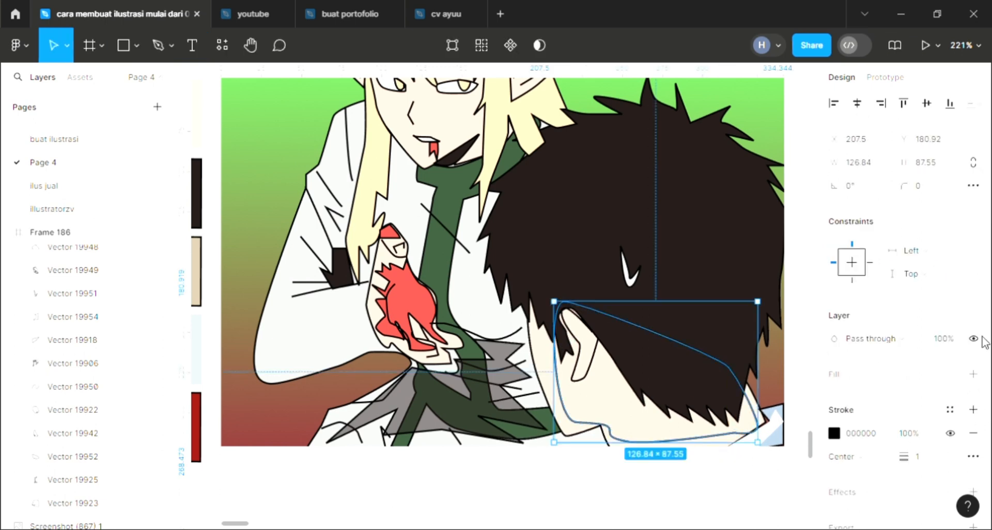
Fill the neck shadow shape with a skin tone sampled from the elf's face and darken it to ECC1AD.
{"action": "left_click", "coordinate": [973, 375]}
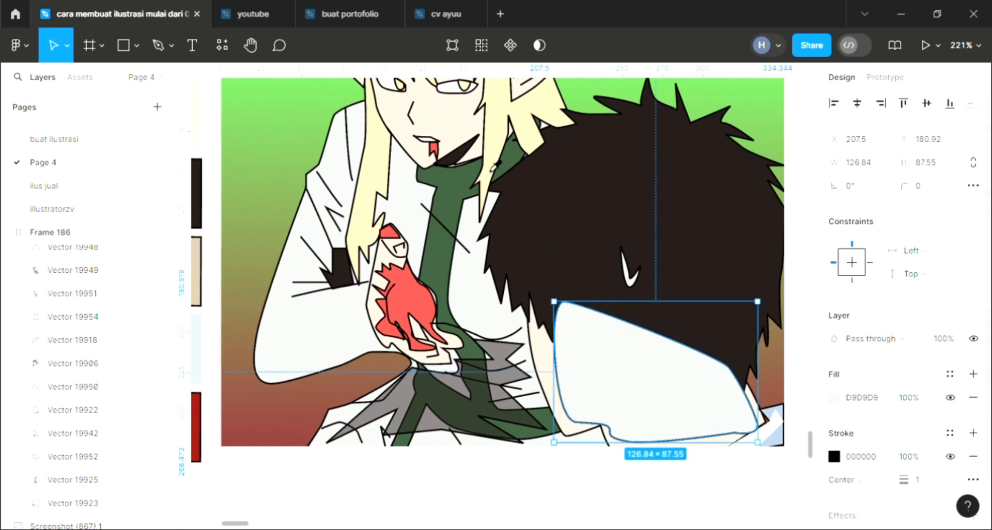
{"action": "key", "text": "i"}
{"action": "left_click", "coordinate": [464, 139]}
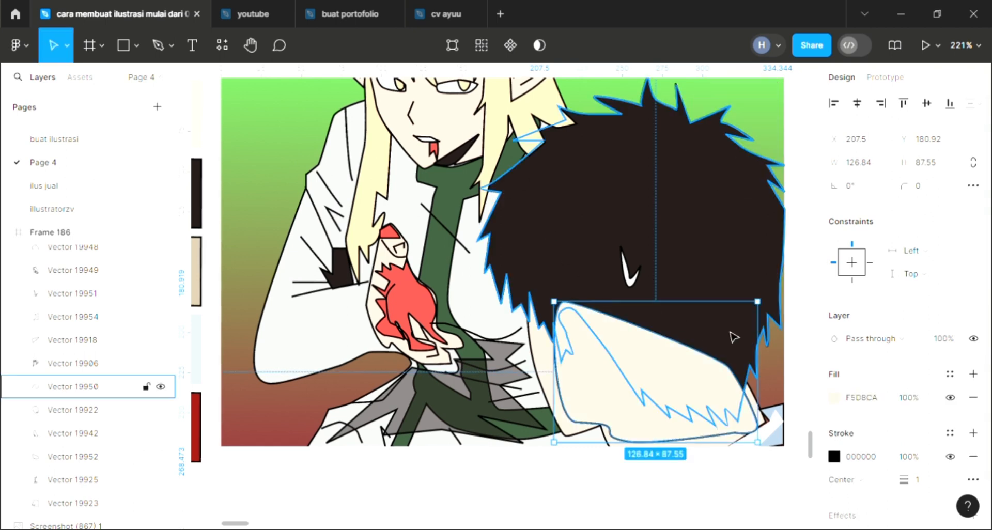
{"action": "left_click", "coordinate": [834, 397]}
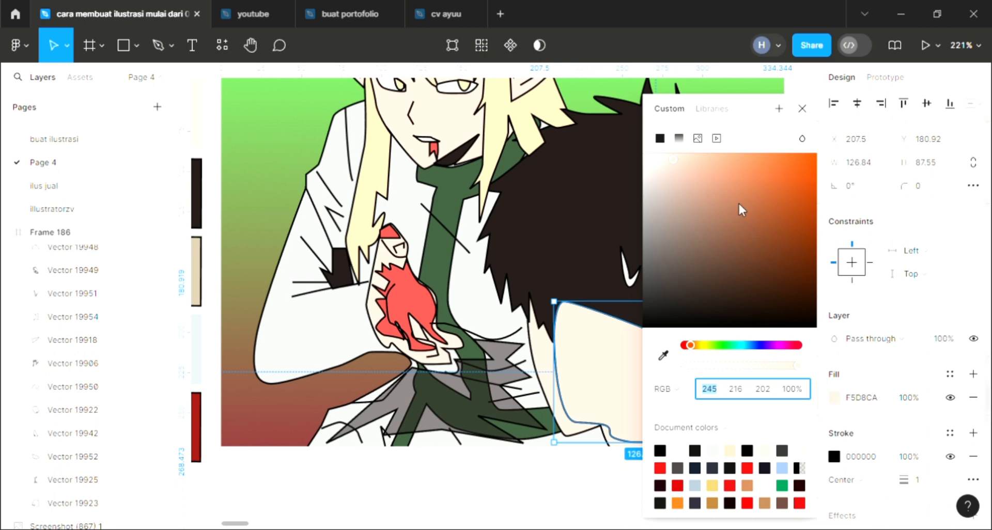
{"action": "left_click", "coordinate": [689, 166]}
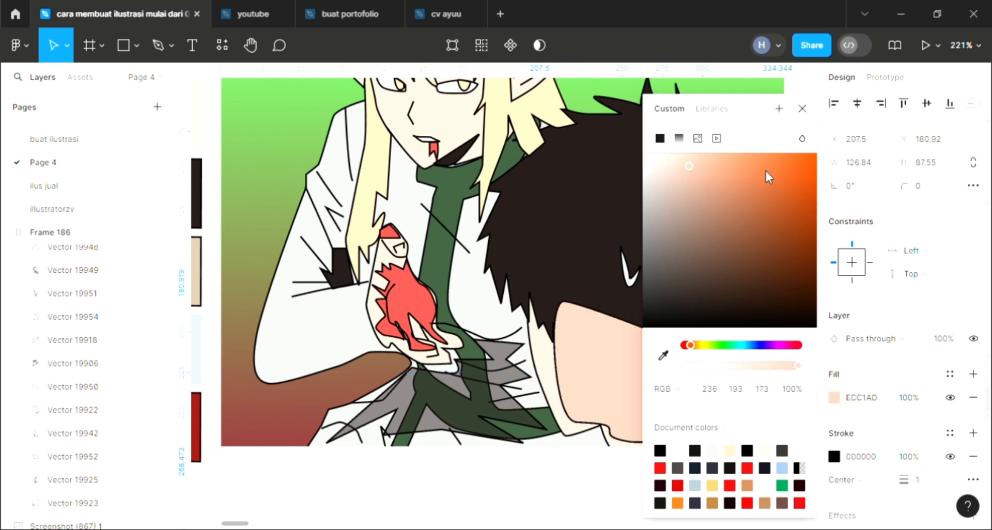
{"action": "left_click", "coordinate": [803, 110]}
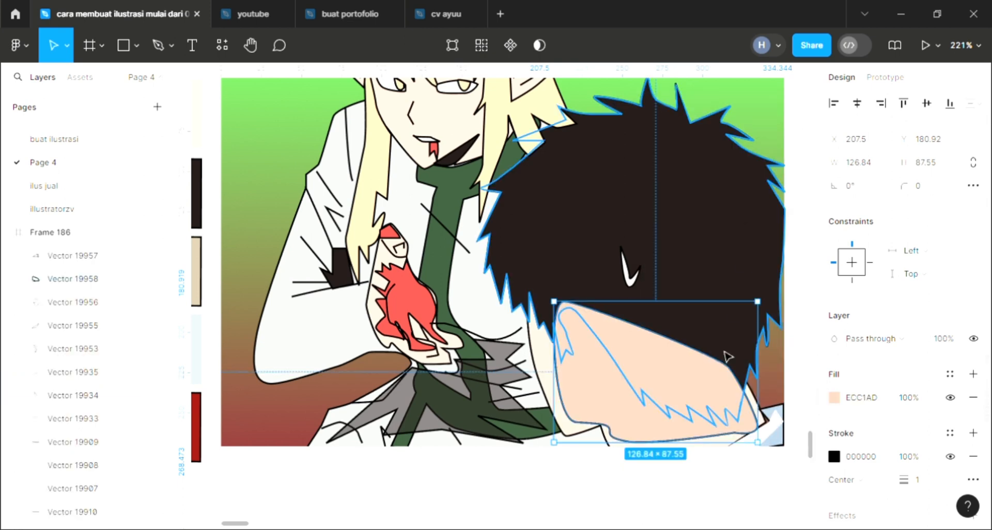
Send the neck shadow shape backward through the layer stack so it sits behind the ear lines and the hair outline.
{"action": "key", "text": "ctrl+bracketleft"}
{"action": "key", "text": "ctrl+bracketleft"}
{"action": "key", "text": "ctrl+bracketleft"}
{"action": "key", "text": "ctrl+bracketleft"}
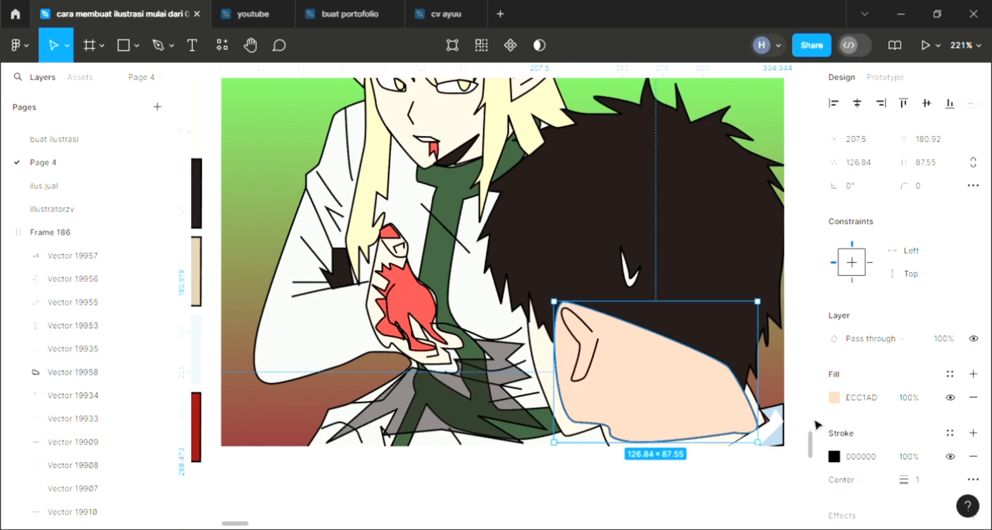
{"action": "key", "text": "ctrl+bracketleft"}
{"action": "key", "text": "ctrl+bracketleft"}
{"action": "key", "text": "ctrl+bracketleft"}
{"action": "key", "text": "ctrl+bracketleft"}
{"action": "key", "text": "ctrl+bracketleft"}
{"action": "key", "text": "ctrl+bracketleft"}
{"action": "key", "text": "ctrl+bracketleft"}
{"action": "key", "text": "ctrl+bracketleft"}
{"action": "key", "text": "ctrl+bracketleft"}
{"action": "key", "text": "ctrl+bracketleft"}
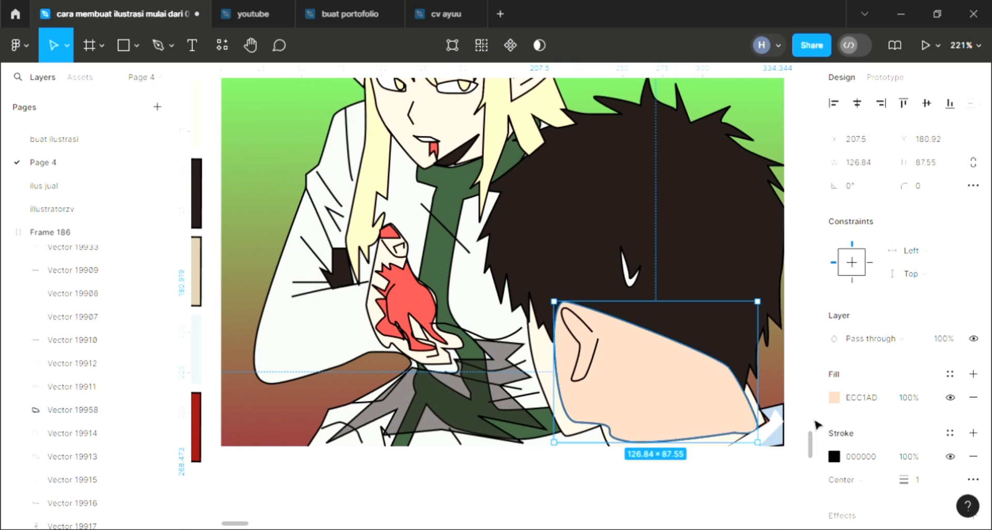
{"action": "key", "text": "ctrl+bracketleft"}
{"action": "key", "text": "ctrl+bracketleft"}
{"action": "key", "text": "ctrl+bracketleft"}
{"action": "key", "text": "ctrl+bracketleft"}
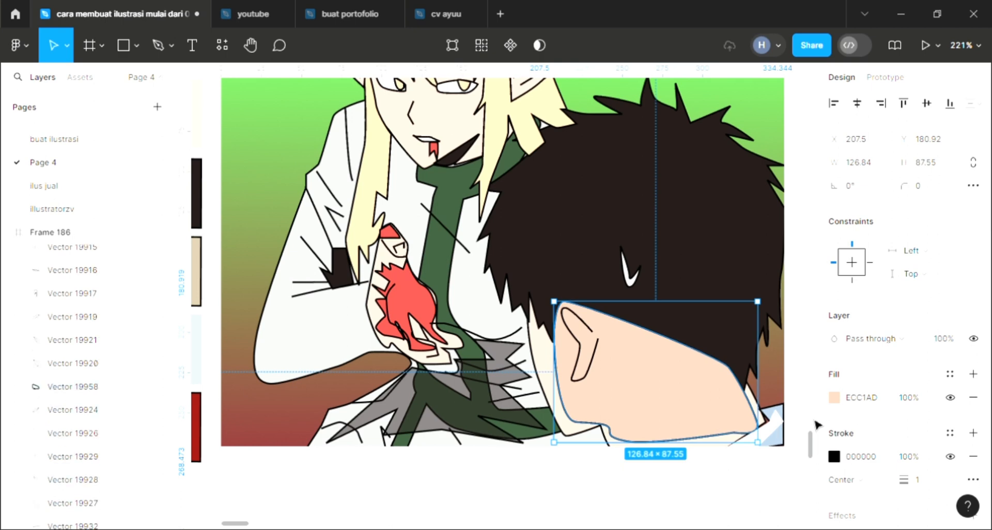
{"action": "key", "text": "ctrl+bracketleft"}
{"action": "key", "text": "ctrl+bracketleft"}
{"action": "key", "text": "ctrl+bracketleft"}
{"action": "key", "text": "ctrl+bracketleft"}
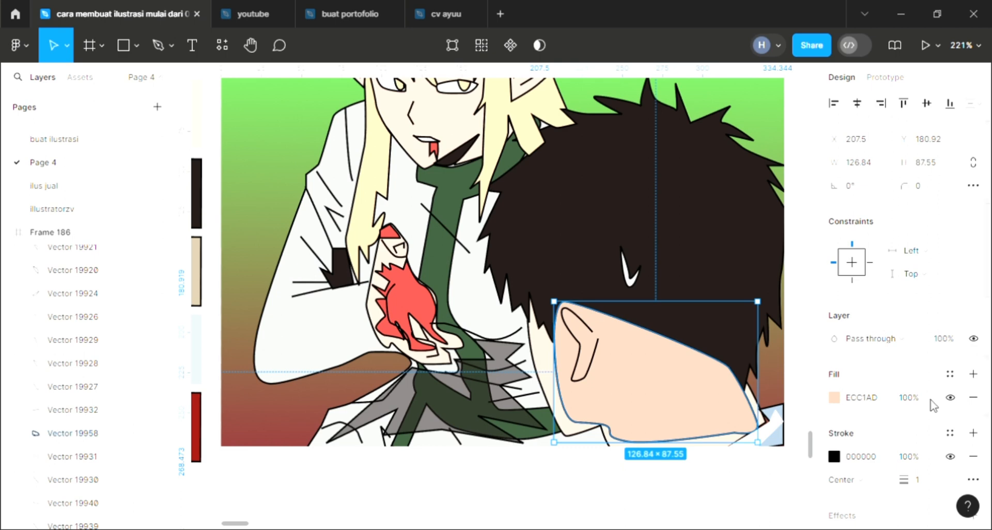
Set the neck shadow's fill opacity to 50% and remove its stroke.
{"action": "left_click", "coordinate": [923, 397]}
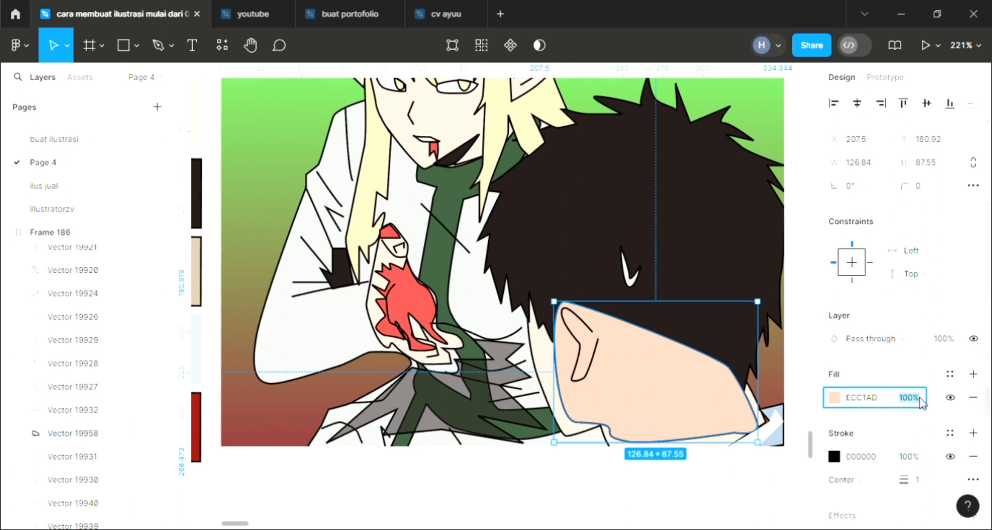
{"action": "type", "text": "50"}
{"action": "key", "text": "Return"}
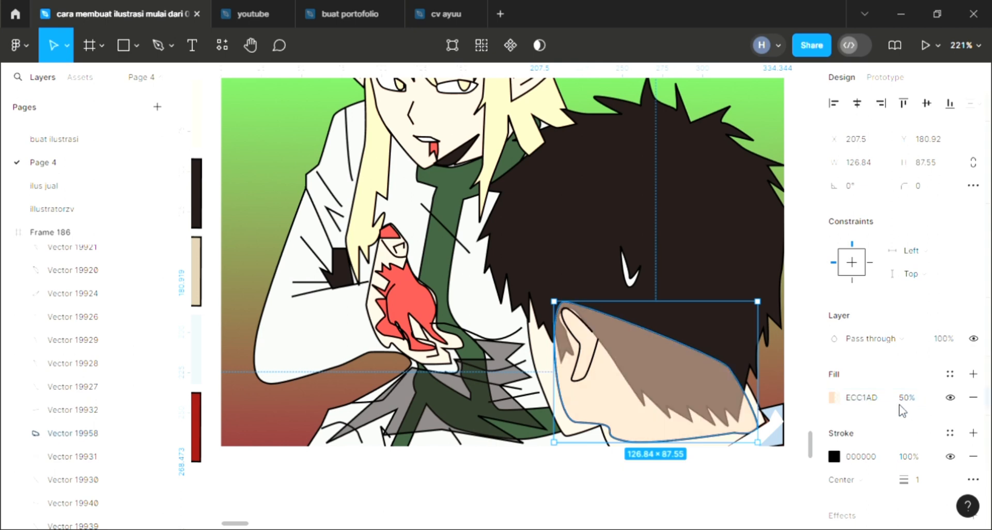
{"action": "left_click", "coordinate": [692, 515]}
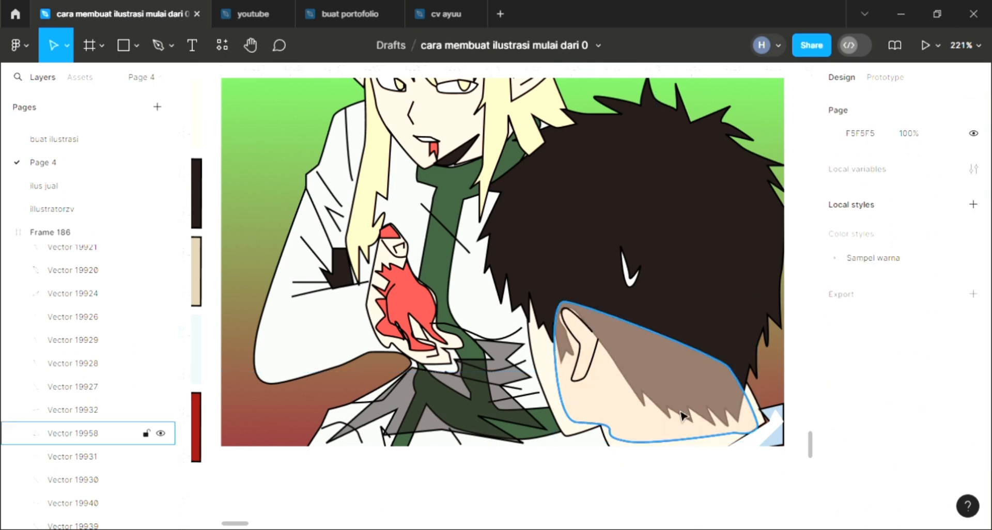
{"action": "left_click", "coordinate": [692, 426]}
{"action": "left_click", "coordinate": [974, 457]}
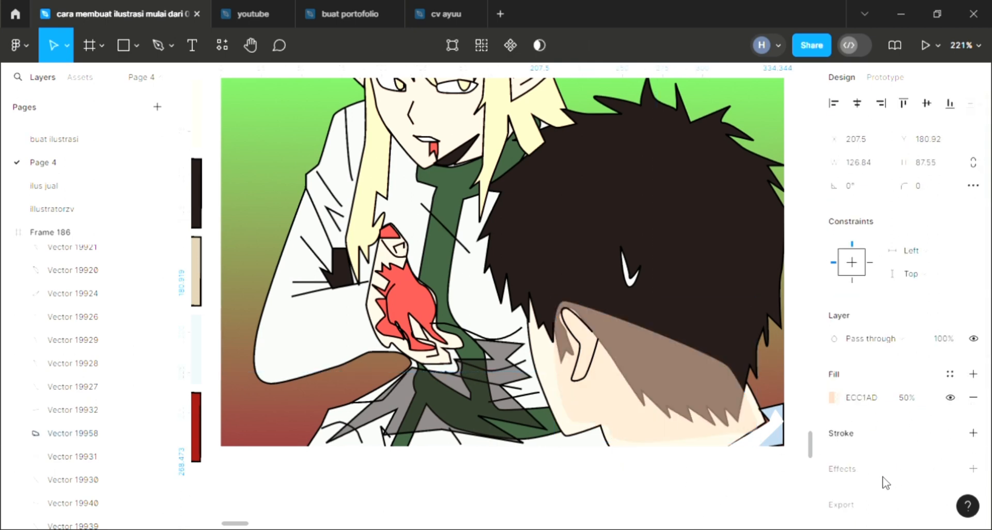
{"action": "left_click", "coordinate": [691, 519]}
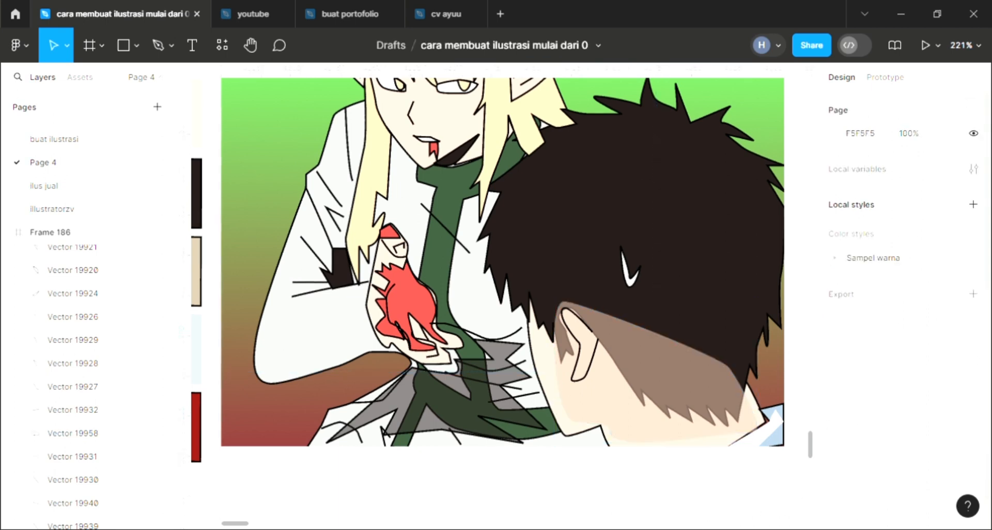
Move the neck shadow further back in the layer order, behind the dark hair fill and directly above the second figure's skin fill.
{"action": "left_click", "coordinate": [641, 422]}
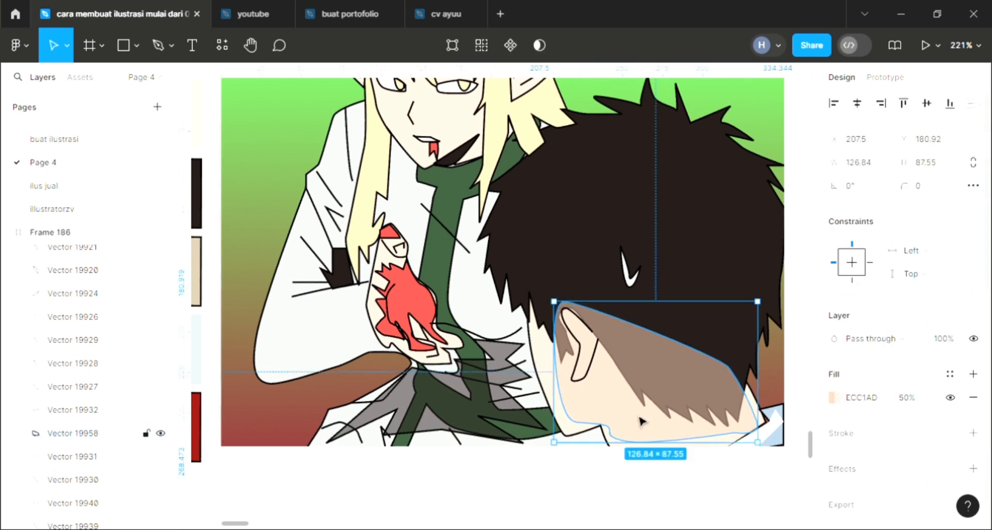
{"action": "key", "text": "ctrl+bracketleft"}
{"action": "key", "text": "ctrl+bracketleft"}
{"action": "key", "text": "ctrl+bracketleft"}
{"action": "key", "text": "ctrl+bracketleft"}
{"action": "key", "text": "ctrl+bracketleft"}
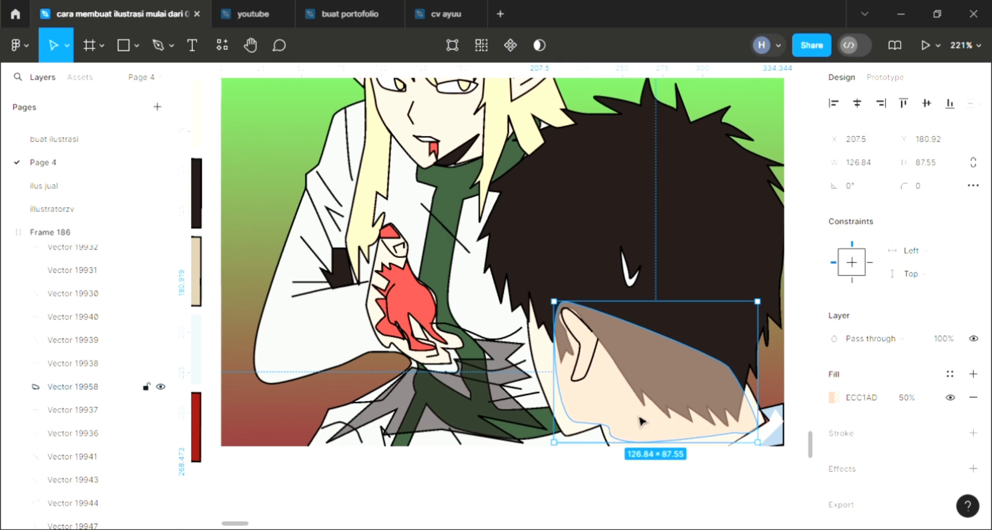
{"action": "key", "text": "ctrl+bracketleft"}
{"action": "key", "text": "ctrl+bracketleft"}
{"action": "key", "text": "ctrl+bracketleft"}
{"action": "key", "text": "ctrl+bracketleft"}
{"action": "key", "text": "ctrl+bracketleft"}
{"action": "key", "text": "ctrl+bracketleft"}
{"action": "key", "text": "ctrl+bracketleft"}
{"action": "key", "text": "ctrl+bracketleft"}
{"action": "key", "text": "ctrl+bracketleft"}
{"action": "key", "text": "ctrl+bracketleft"}
{"action": "key", "text": "ctrl+bracketleft"}
{"action": "key", "text": "ctrl+bracketleft"}
{"action": "key", "text": "ctrl+bracketleft"}
{"action": "key", "text": "ctrl+bracketleft"}
{"action": "key", "text": "ctrl+bracketleft"}
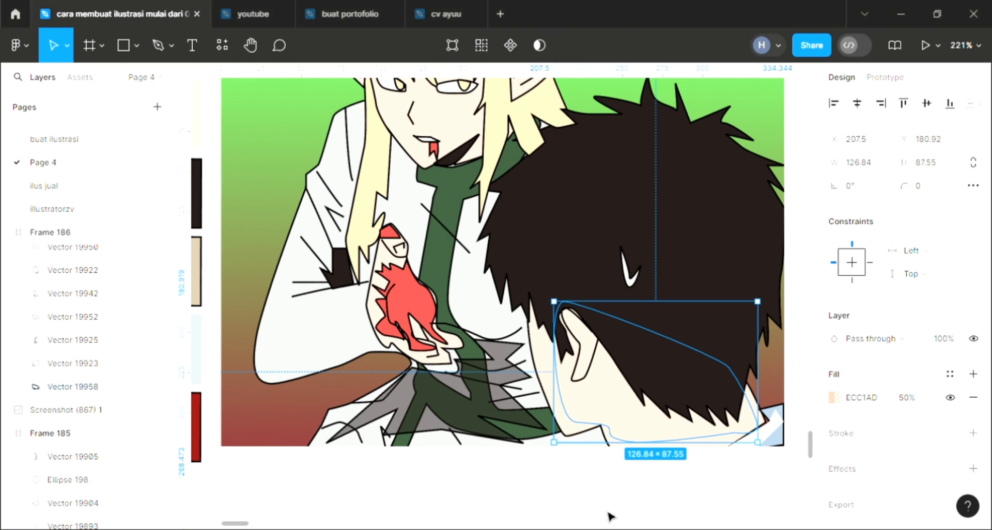
{"action": "left_click", "coordinate": [678, 465]}
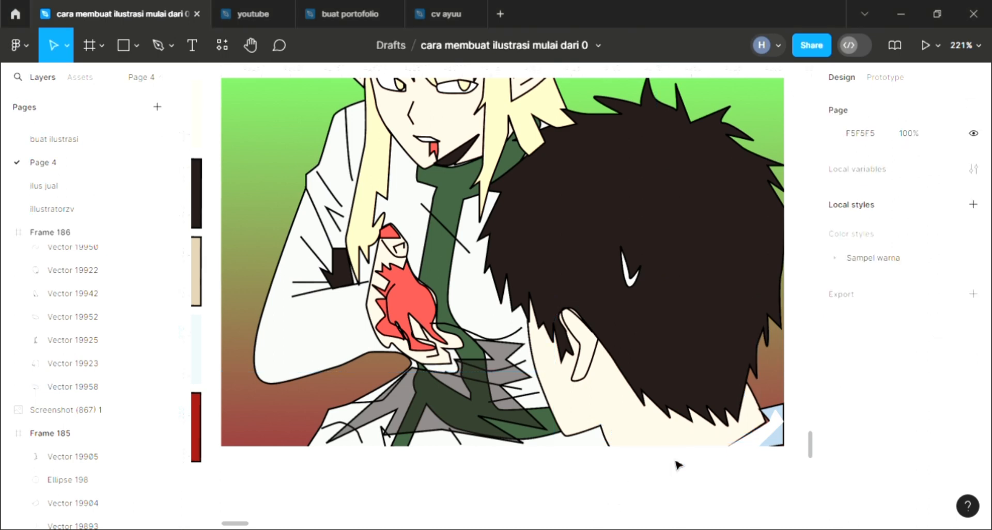
{"action": "left_click", "coordinate": [606, 414]}
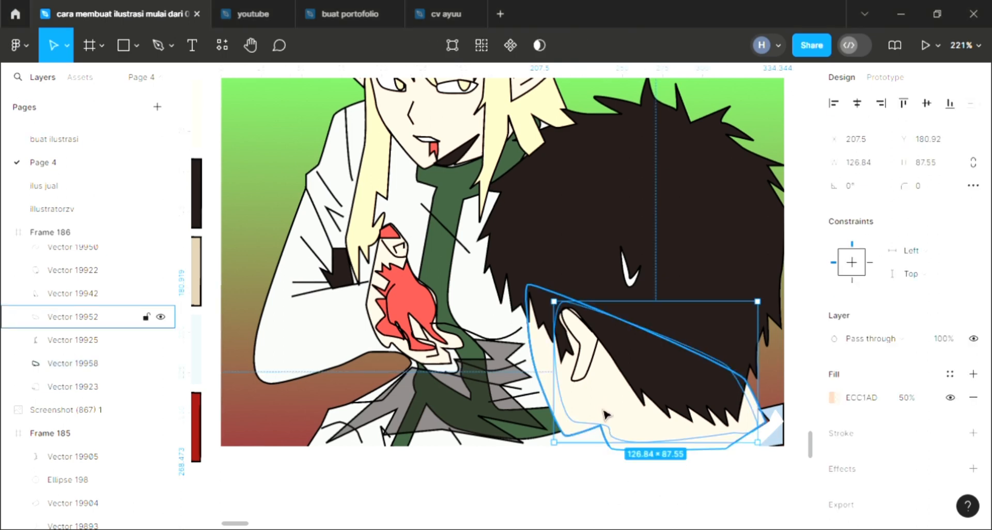
{"action": "key", "text": "ctrl+bracketright"}
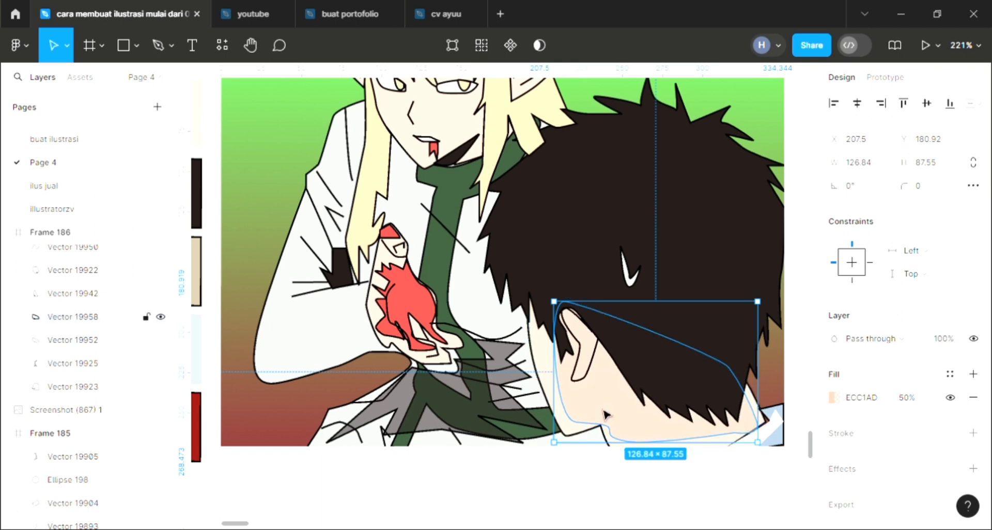
{"action": "left_click", "coordinate": [622, 483]}
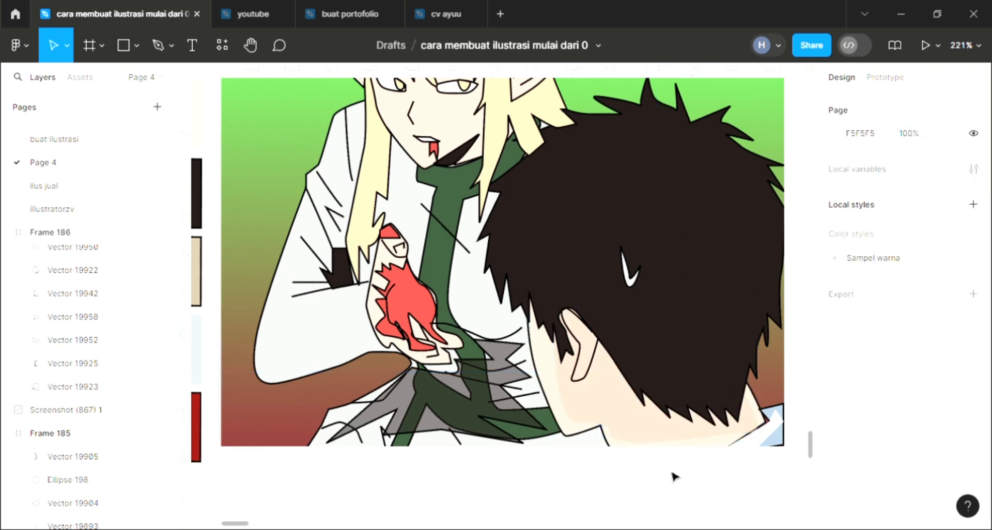
Darken the neck shadow's fill color to EBB69D, keeping its 50% opacity.
{"action": "left_click", "coordinate": [625, 403]}
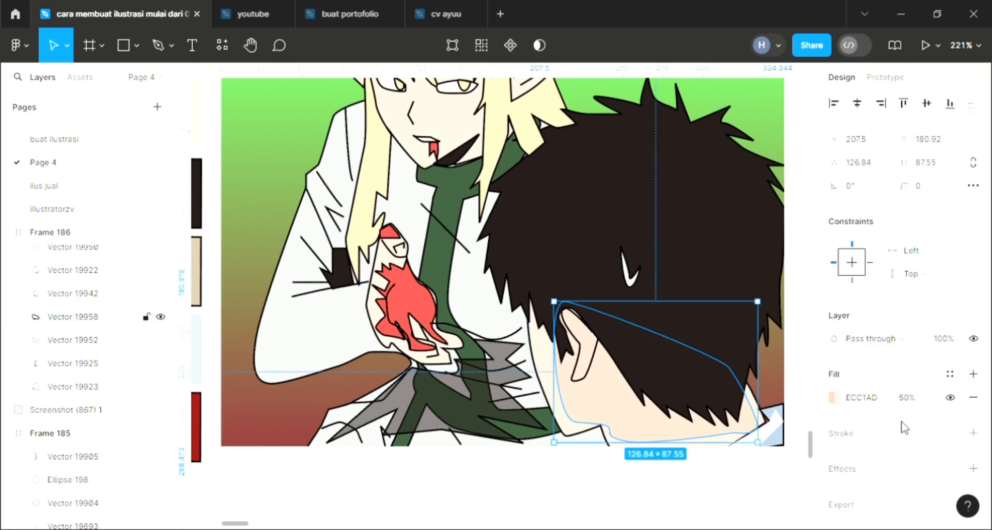
{"action": "left_click", "coordinate": [833, 397]}
{"action": "left_click", "coordinate": [701, 169]}
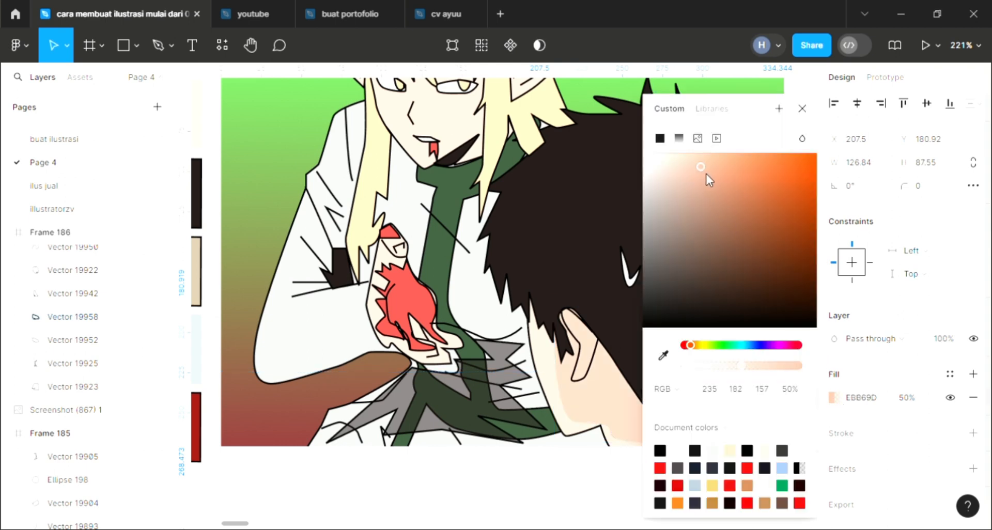
{"action": "left_click", "coordinate": [803, 110]}
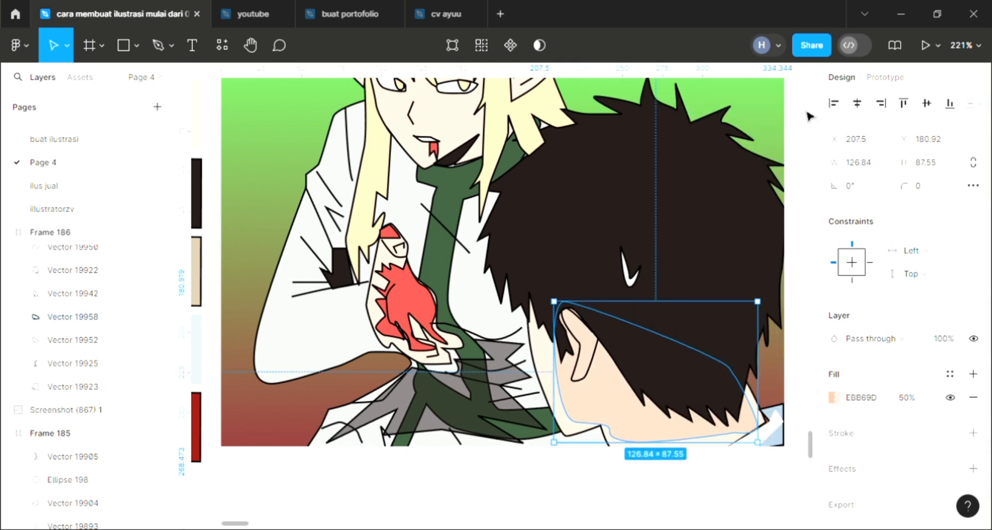
{"action": "left_click", "coordinate": [737, 503]}
Examine the whole illustration, from the elf's face to the shaded robe and neck.
{"action": "scroll", "coordinate": [636, 492], "scroll_direction": "right", "scroll_amount": 2}
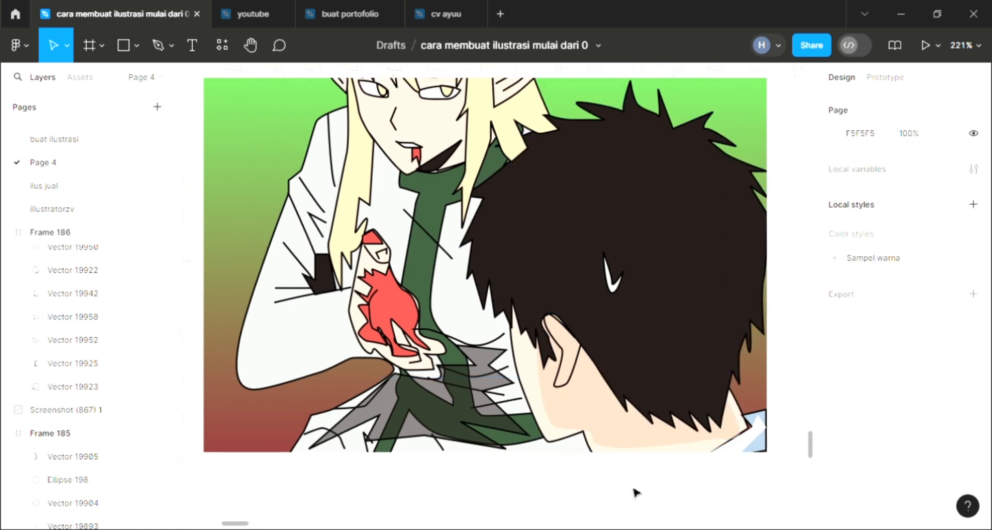
{"action": "scroll", "coordinate": [635, 493], "scroll_direction": "up", "scroll_amount": 3}
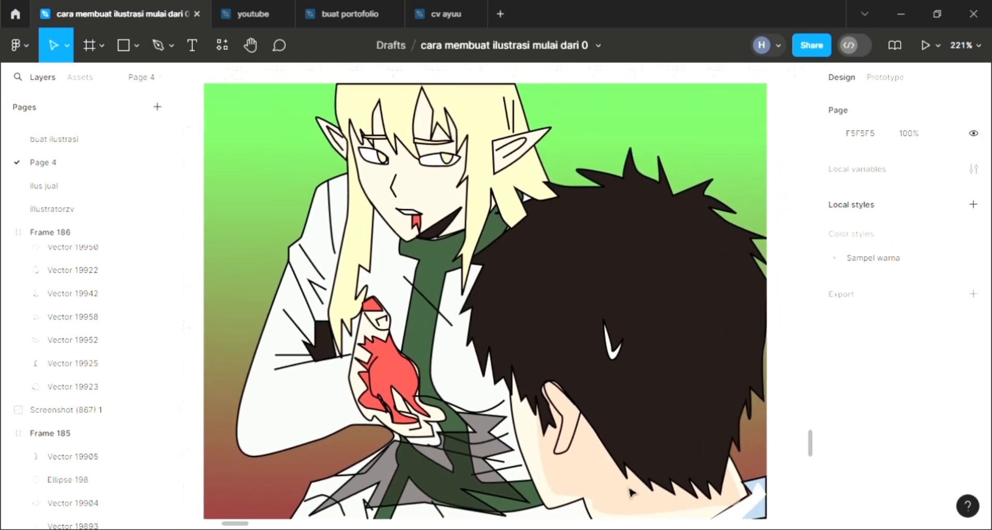
{"action": "scroll", "coordinate": [631, 493], "scroll_direction": "up", "scroll_amount": 3}
{"action": "scroll", "coordinate": [631, 493], "scroll_direction": "down", "scroll_amount": 1}
{"action": "scroll", "coordinate": [630, 493], "scroll_direction": "up", "scroll_amount": 1}
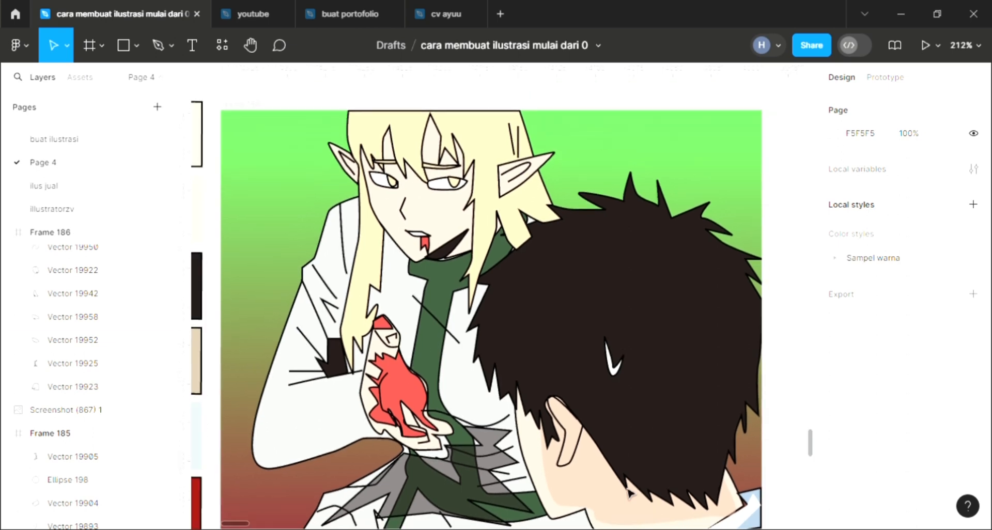
{"action": "scroll", "coordinate": [630, 494], "scroll_direction": "down", "scroll_amount": 1}
{"action": "scroll", "coordinate": [629, 494], "scroll_direction": "left", "scroll_amount": 1}
{"action": "scroll", "coordinate": [630, 496], "scroll_direction": "down", "scroll_amount": 1}
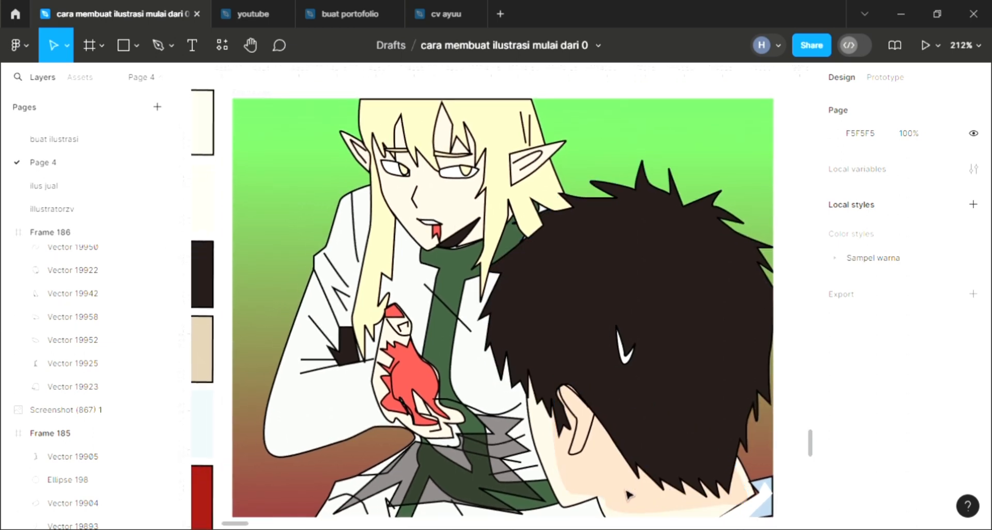